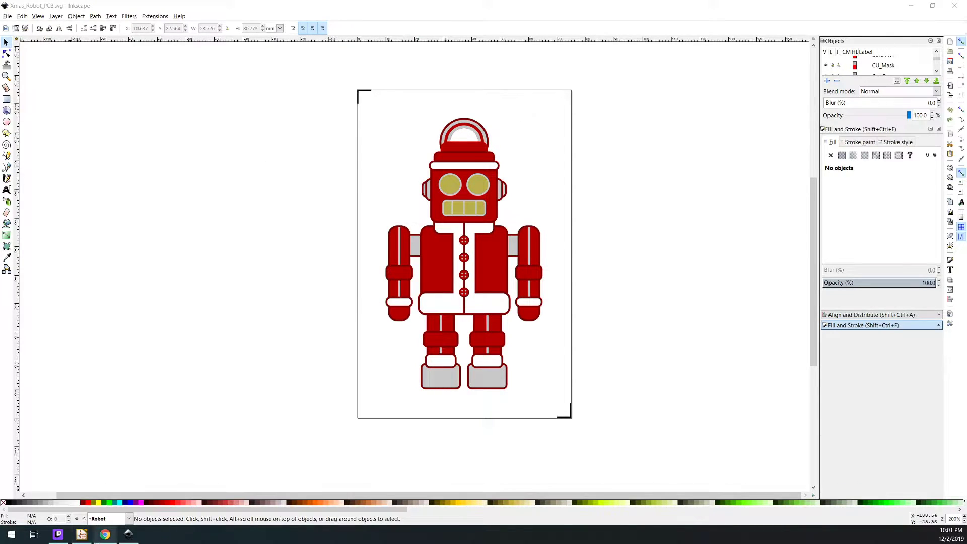
# Switch to Tinkercad and open the Wireshark Stencil Jig design to examine the jig plate and its shark cutout
pyautogui.moveTo(111, 539)
pyautogui.click(118, 508)
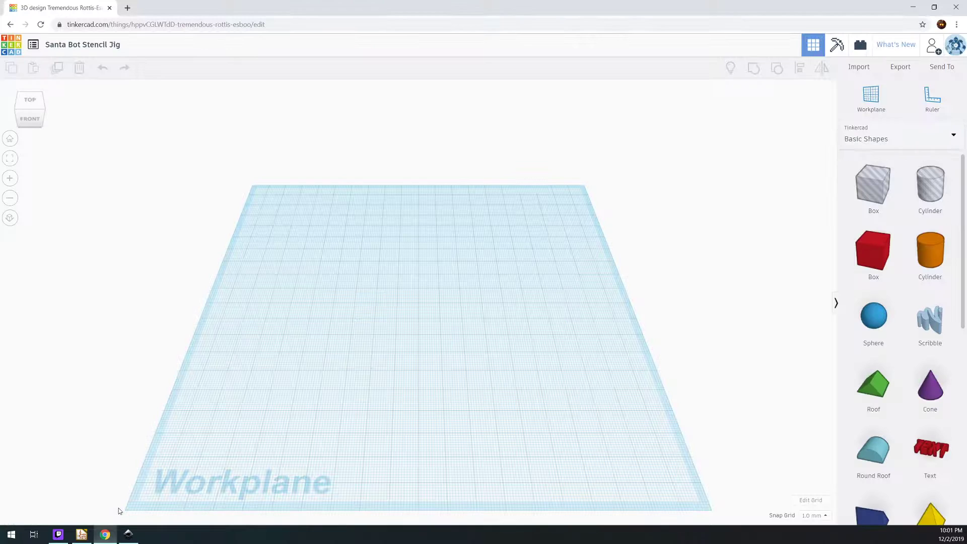
pyautogui.click(32, 47)
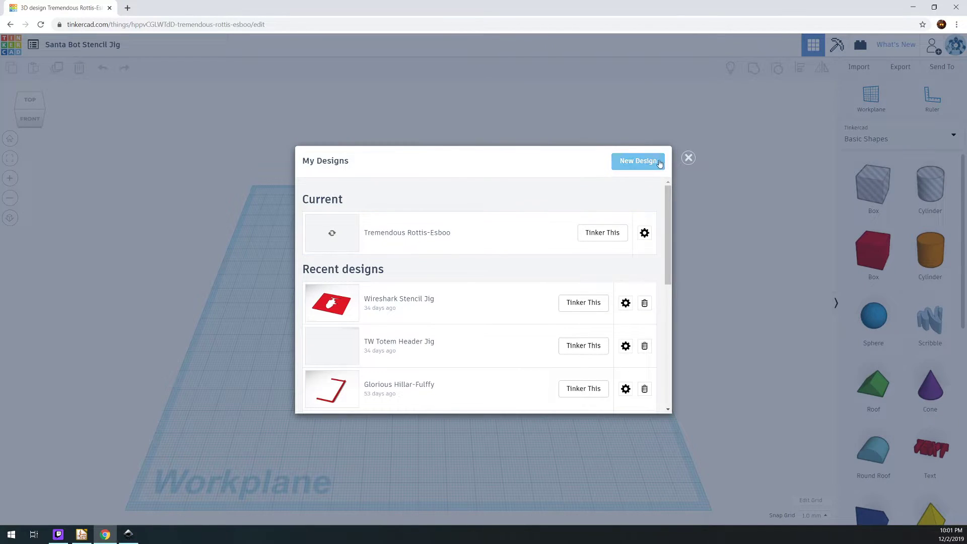
pyautogui.click(568, 306)
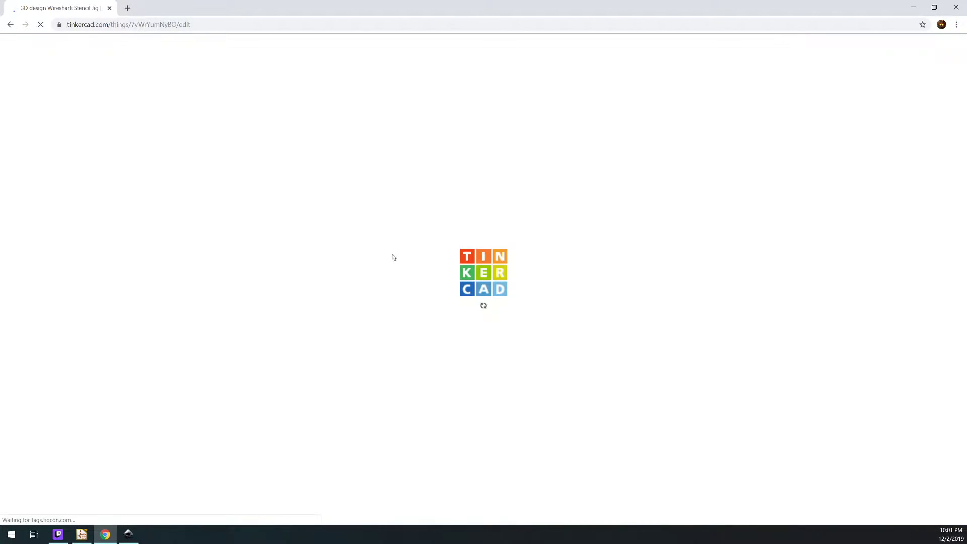
pyautogui.moveTo(609, 337); pyautogui.dragTo(567, 307)
pyautogui.moveTo(633, 366); pyautogui.dragTo(647, 389)
pyautogui.click(625, 324)
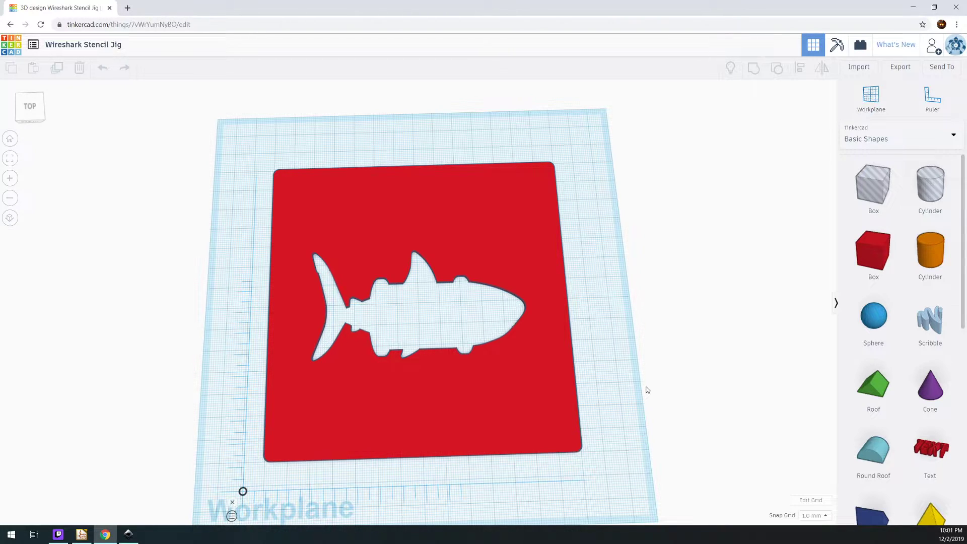
pyautogui.moveTo(588, 382); pyautogui.dragTo(574, 367)
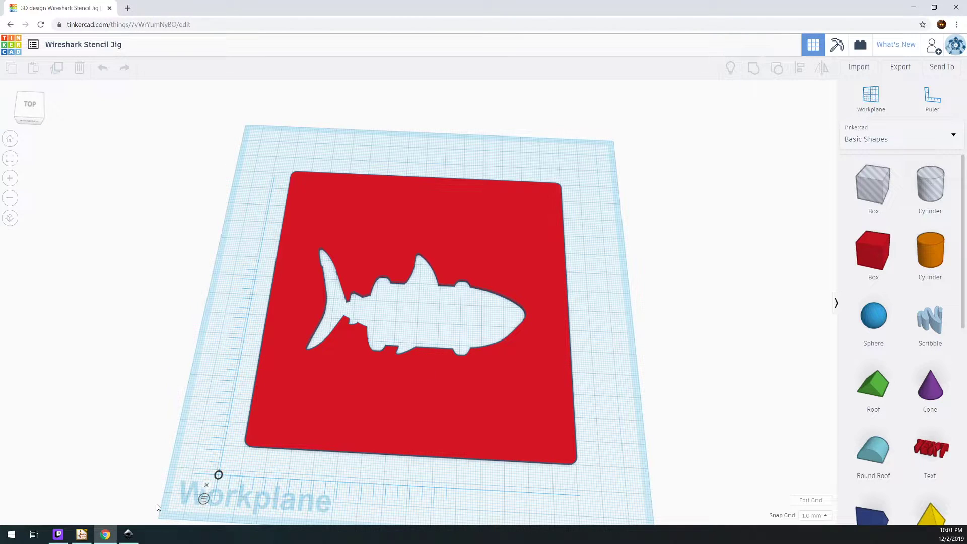
# Switch to Inkscape and examine the Xmas_Robot_PCB.svg artwork, comparing it with the Wireshark jig in Tinkercad
pyautogui.click(128, 535)
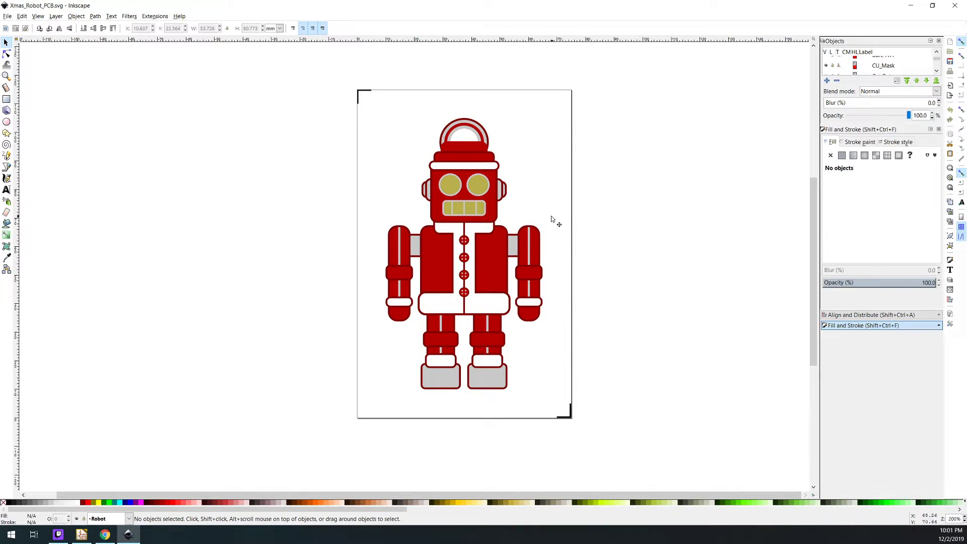
pyautogui.scroll(3, 500, 270)
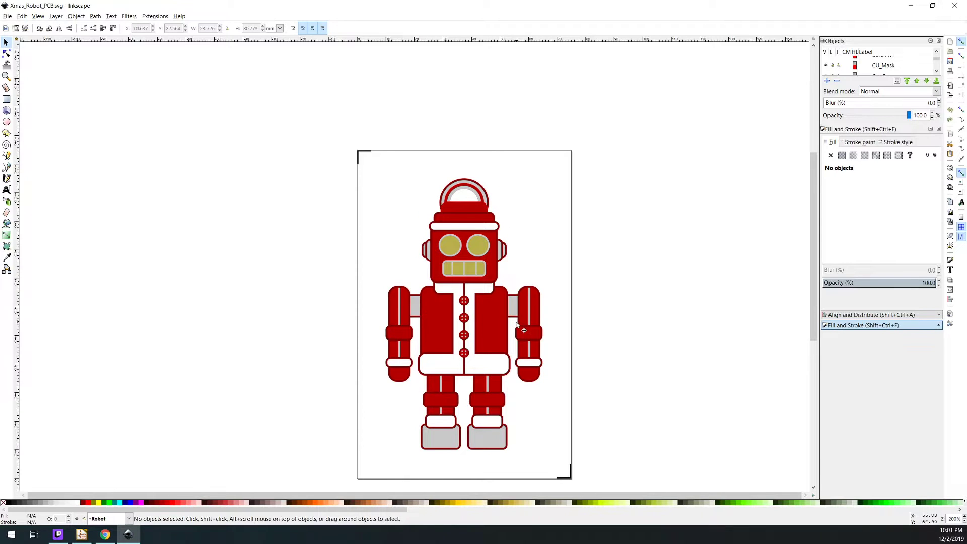
pyautogui.scroll(2, 500, 427)
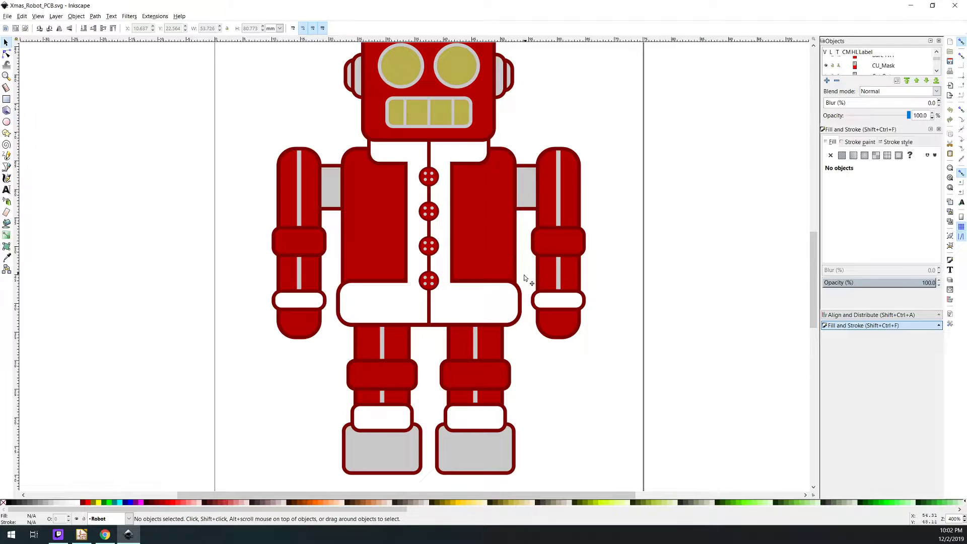
pyautogui.scroll(4, 484, 238)
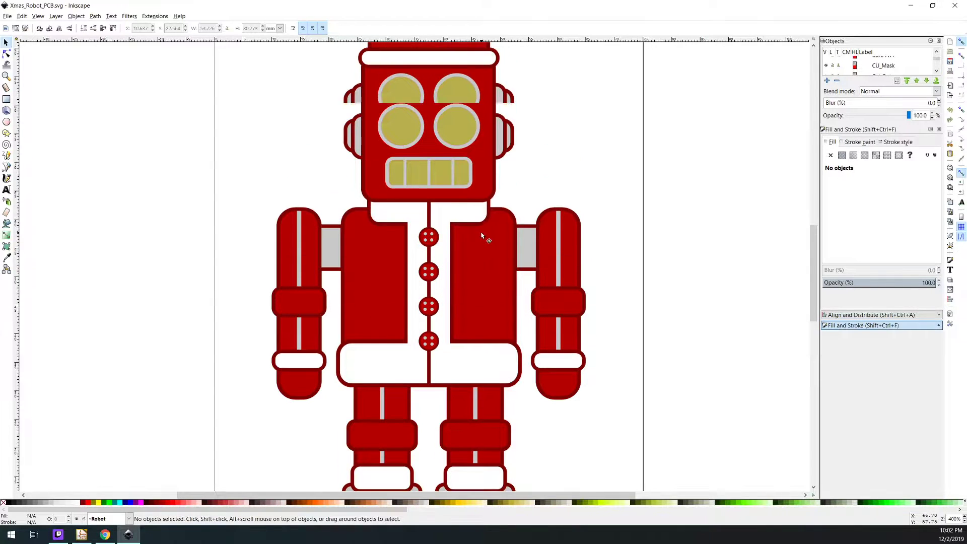
pyautogui.scroll(3, 544, 243)
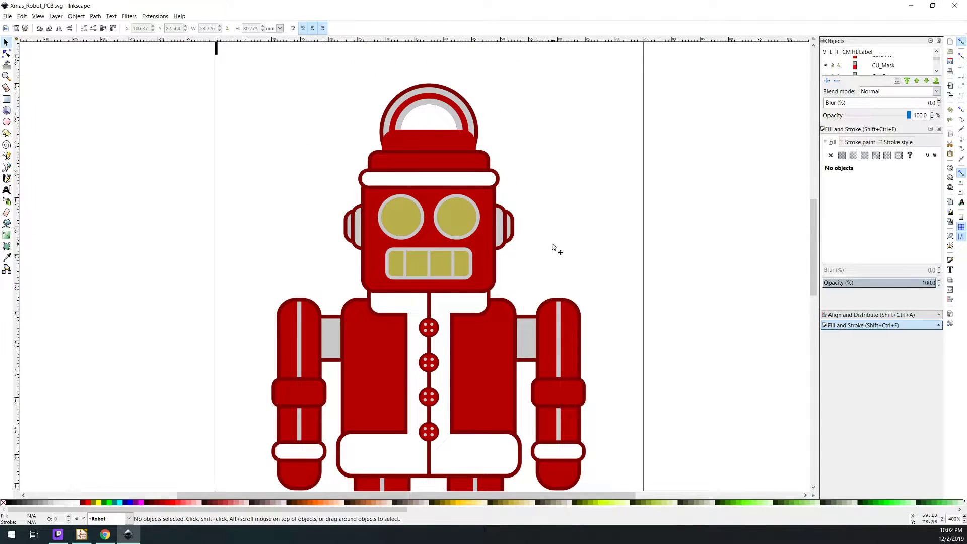
pyautogui.scroll(-6, 553, 248)
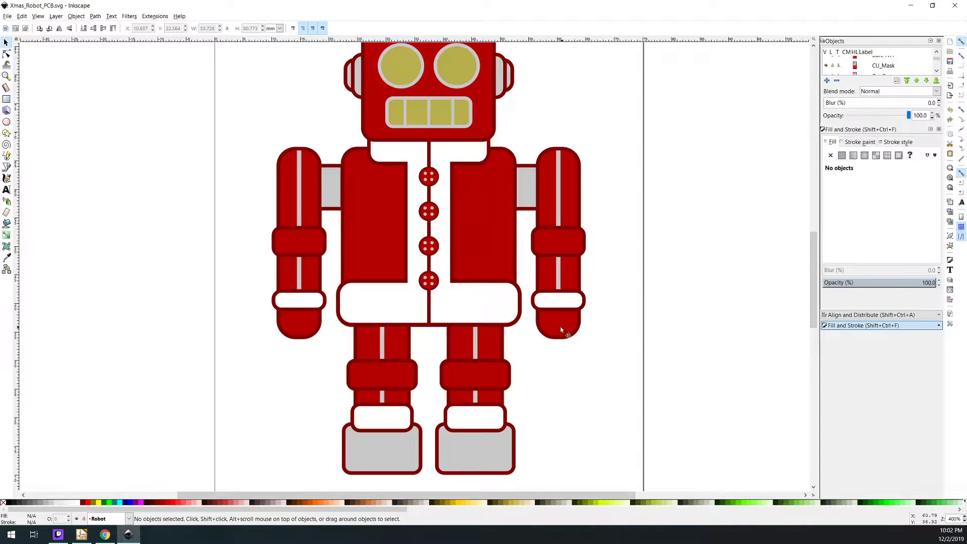
pyautogui.click(104, 535)
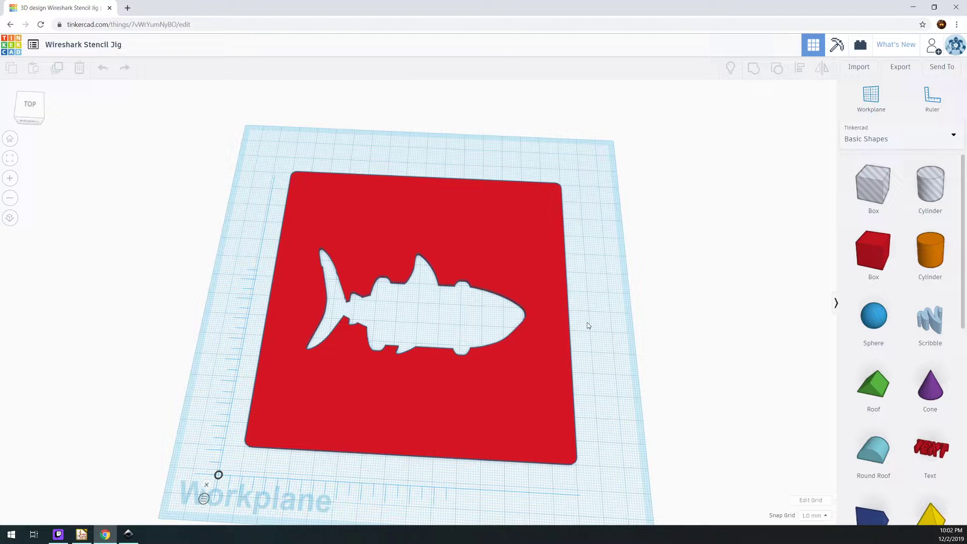
pyautogui.moveTo(135, 537)
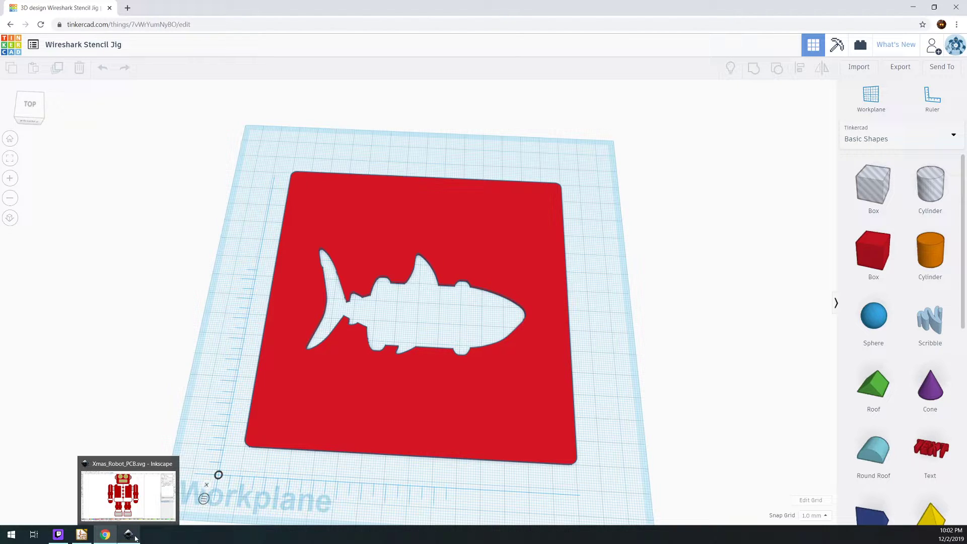
pyautogui.click(135, 538)
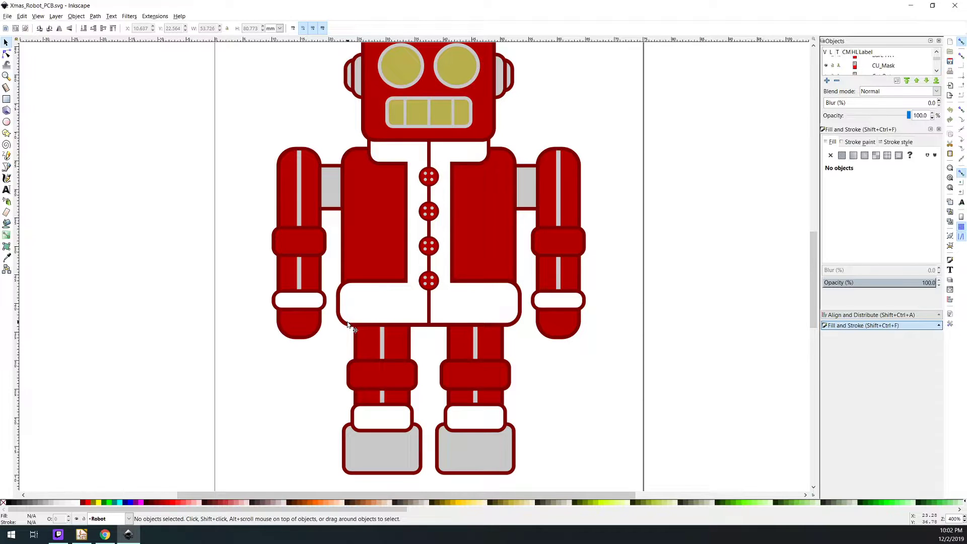
pyautogui.scroll(4, 454, 258)
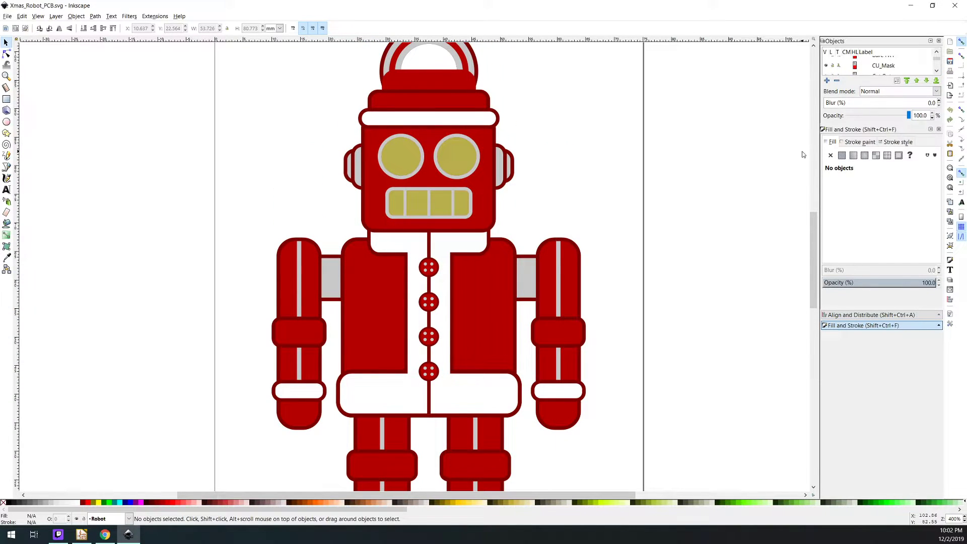
# Enlarge the object list, collapse the F.Cu layer and review the Robot layer's contents
pyautogui.moveTo(844, 332); pyautogui.dragTo(849, 483)
pyautogui.moveTo(876, 149); pyautogui.dragTo(885, 242)
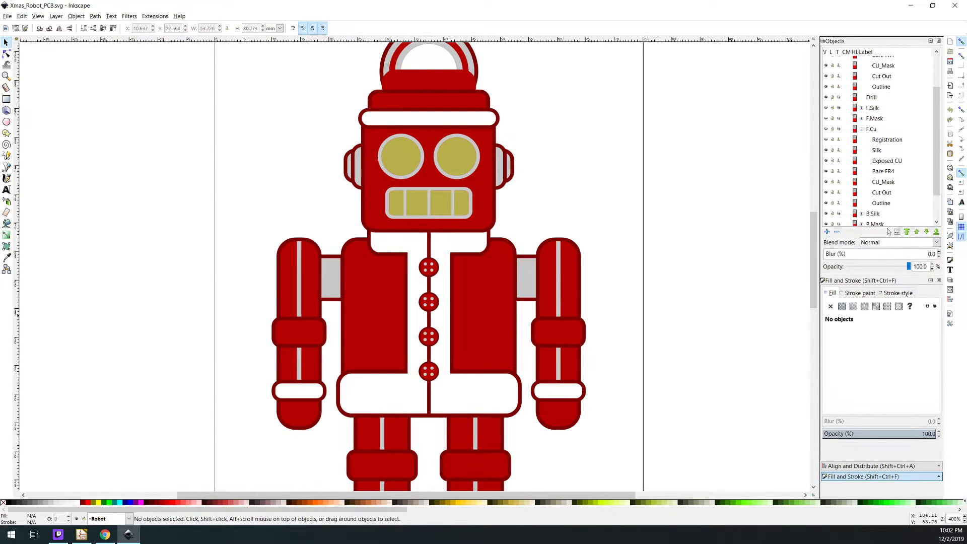
pyautogui.scroll(4, 644, 197)
pyautogui.scroll(-2, 488, 286)
pyautogui.scroll(-4, 504, 272)
pyautogui.scroll(3, 612, 277)
pyautogui.click(862, 129)
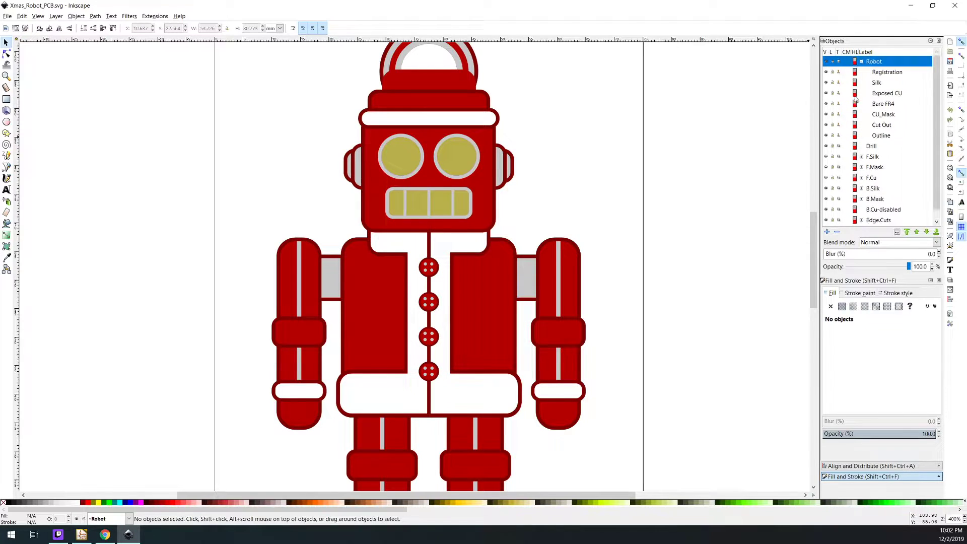
pyautogui.click(861, 61)
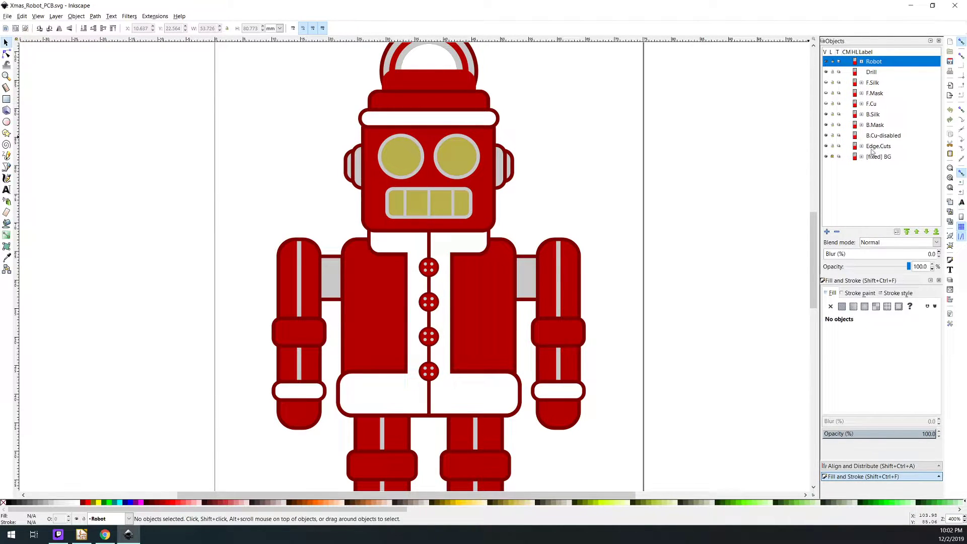
pyautogui.click(862, 62)
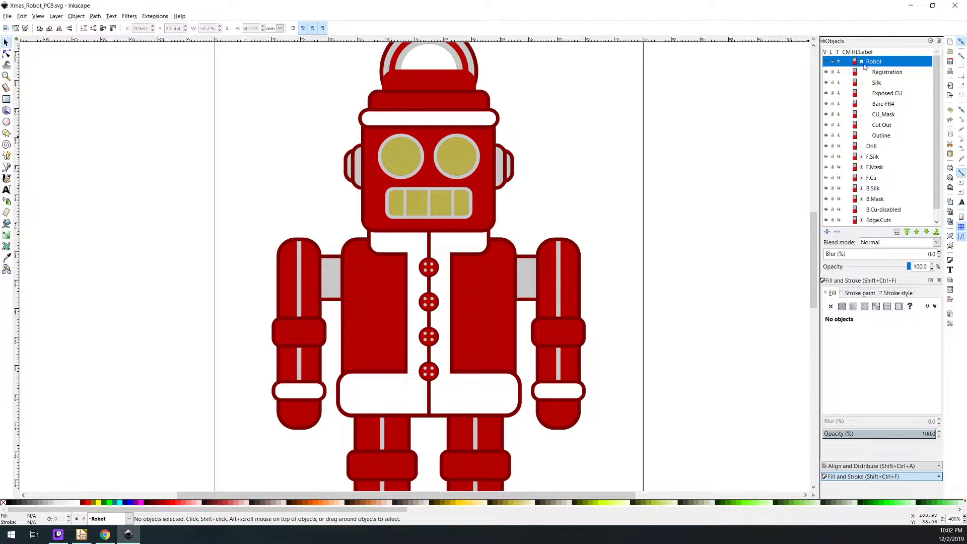
# Duplicate the Outline object in the Robot layer
pyautogui.click(879, 135)
pyautogui.rightClick(881, 136)
pyautogui.click(900, 147)
pyautogui.scroll(6, 664, 181)
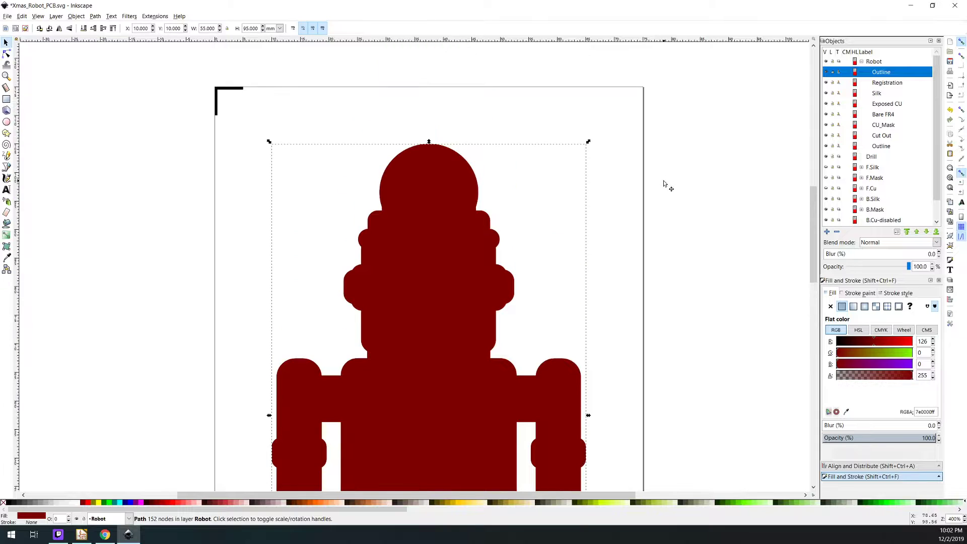
pyautogui.scroll(-3, 737, 173)
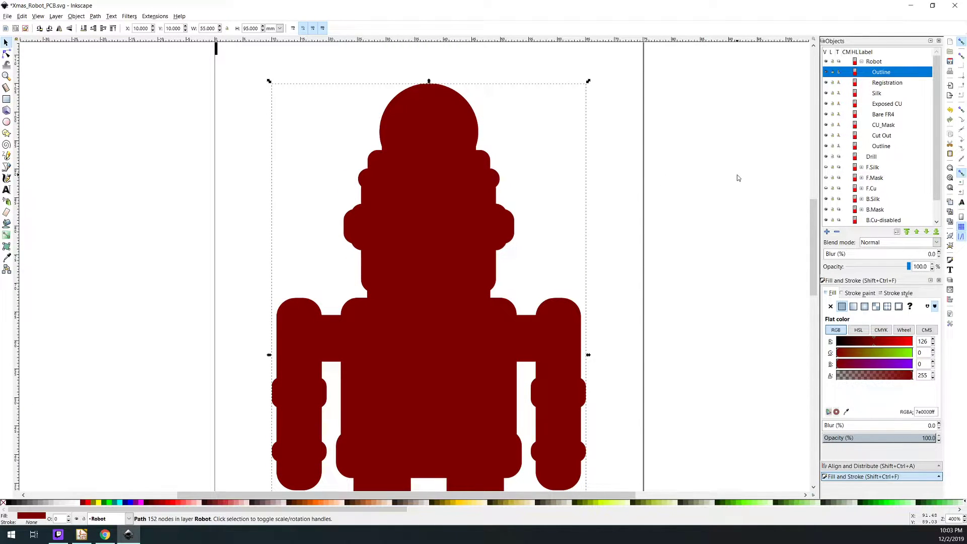
# Copy the duplicated robot outline, paste it into a new Inkscape document and place it on the page
pyautogui.click(21, 16)
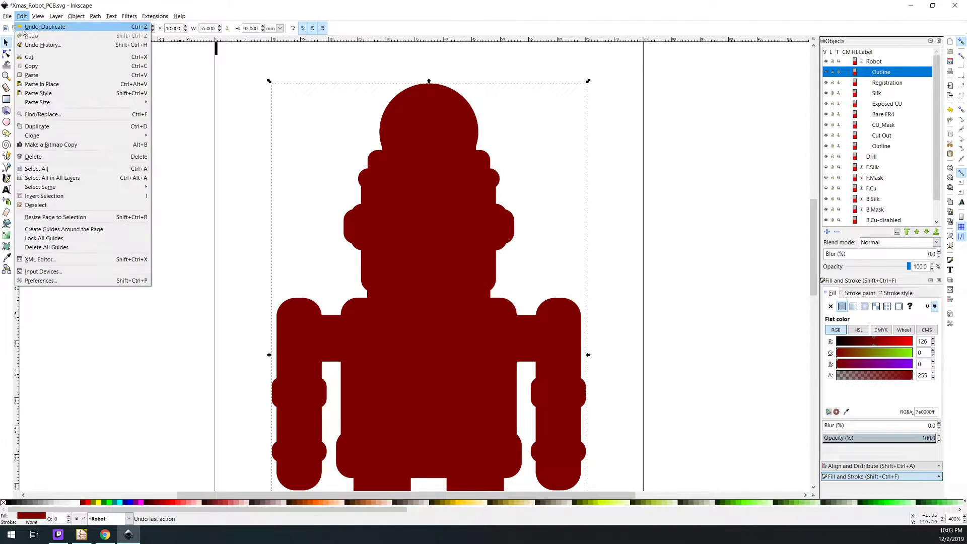
pyautogui.click(17, 27)
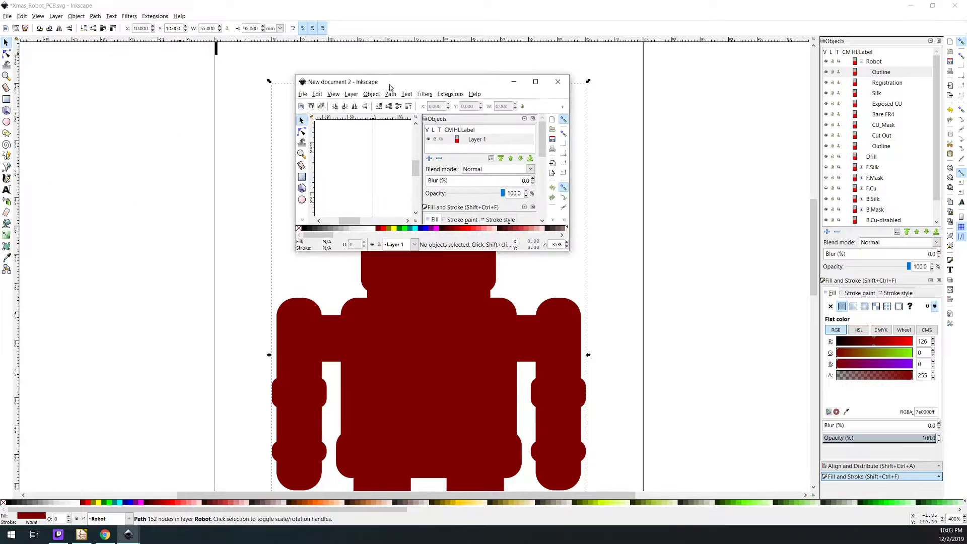
pyautogui.hotkey('ctrl', 'v')
pyautogui.moveTo(401, 121); pyautogui.dragTo(479, 250)
pyautogui.scroll(4, 536, 276)
pyautogui.click(368, 264)
pyautogui.moveTo(323, 187); pyautogui.dragTo(299, 270)
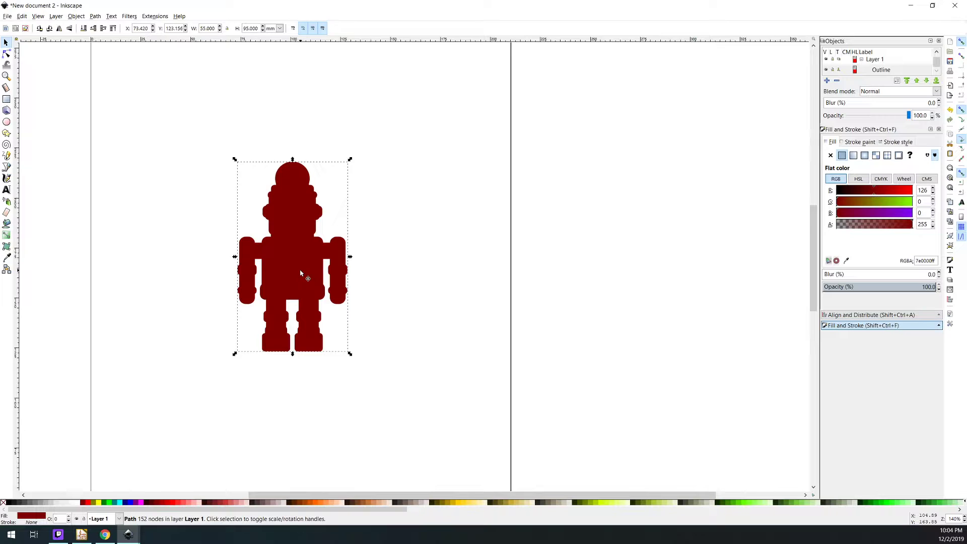
# Reposition the robot outline on the page at about X 86.3 mm, Y 126.6 mm
pyautogui.moveTo(301, 273); pyautogui.dragTo(315, 276)
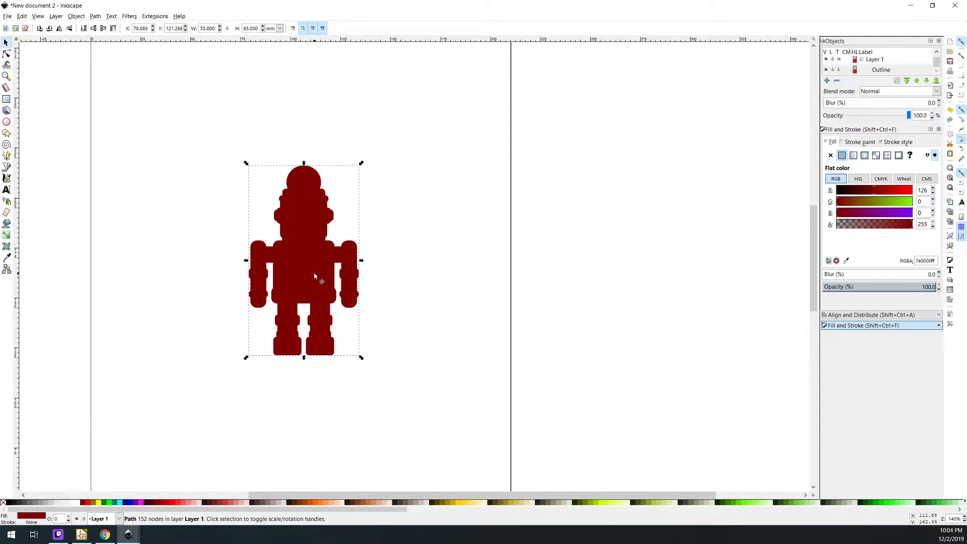
pyautogui.click(382, 264)
pyautogui.moveTo(290, 257)
pyautogui.mouseDown()
pyautogui.moveTo(312, 261)
pyautogui.moveTo(304, 245)
pyautogui.mouseUp()
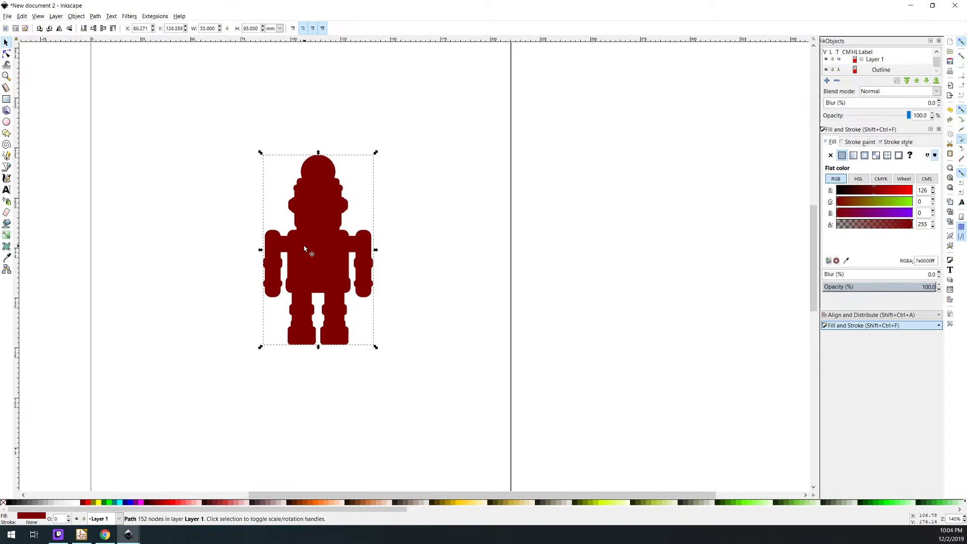
pyautogui.press('Escape')
pyautogui.scroll(3, 330, 305)
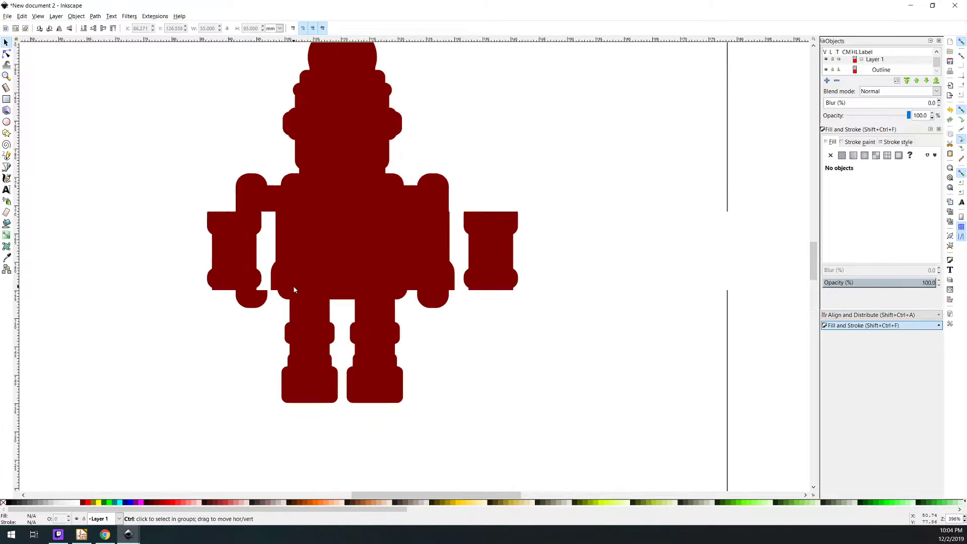
pyautogui.scroll(-2, 331, 307)
pyautogui.click(356, 264)
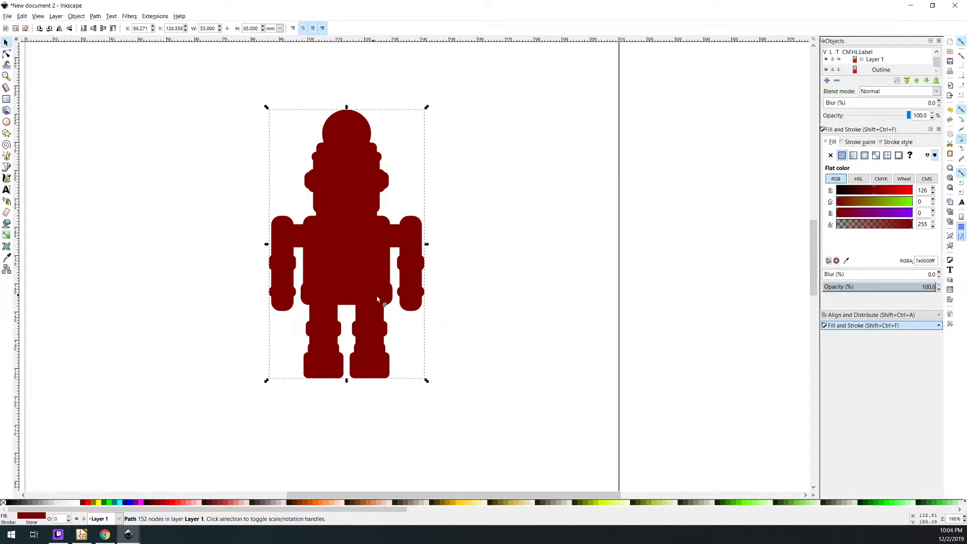
pyautogui.click(480, 292)
# Draw a rectangle about 88.7 by 90.6 mm with 3 mm rounded corners over the robot outline
pyautogui.click(7, 99)
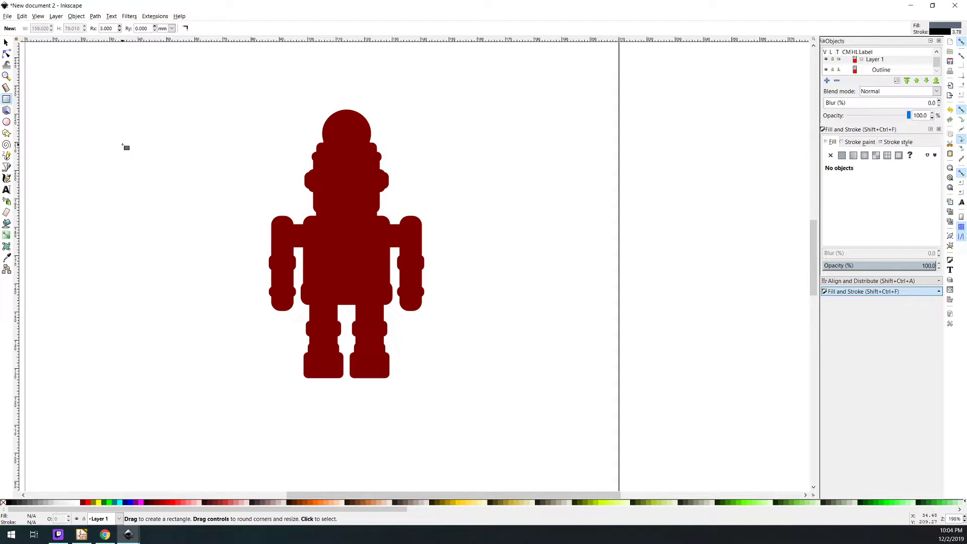
pyautogui.moveTo(181, 114); pyautogui.dragTo(432, 369)
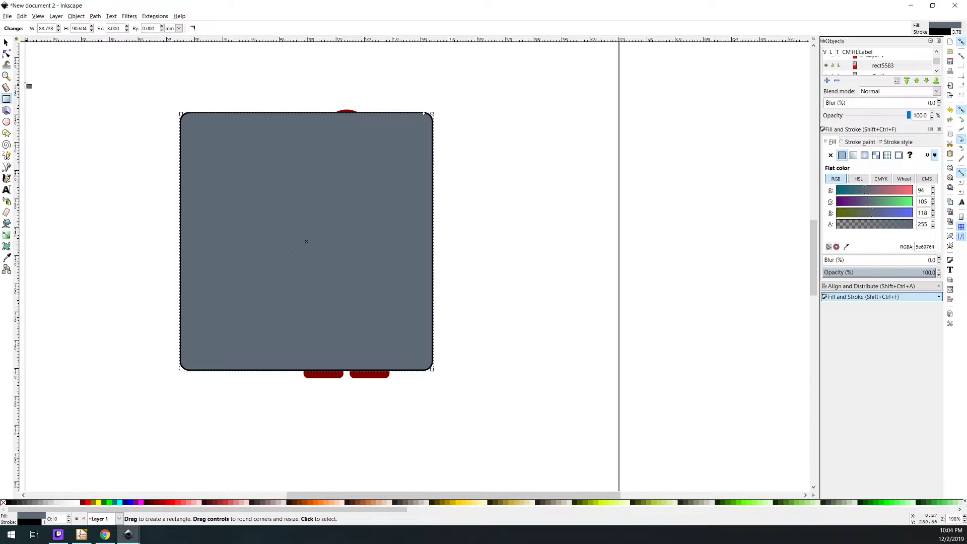
pyautogui.click(6, 44)
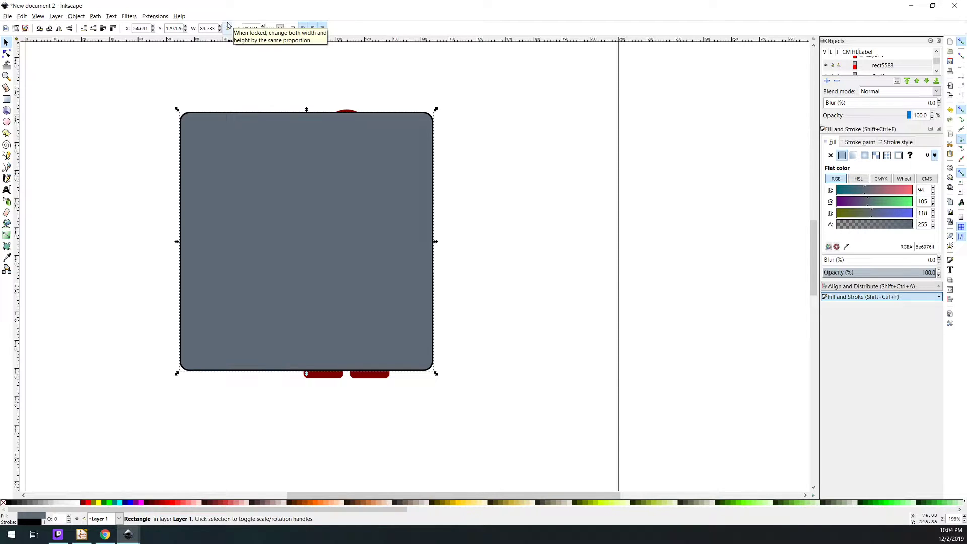
# Check the dimensions of the robot outline and of the rectangle
pyautogui.click(393, 395)
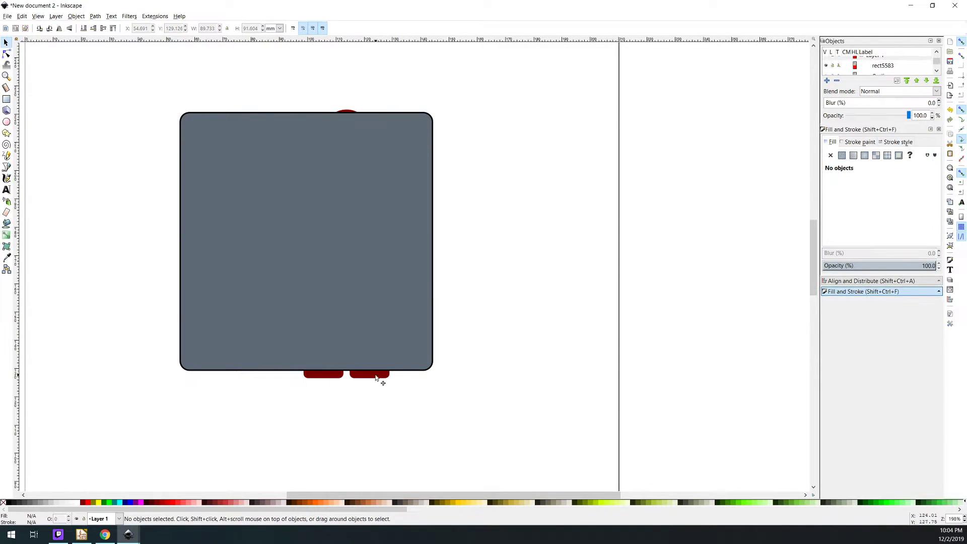
pyautogui.click(375, 377)
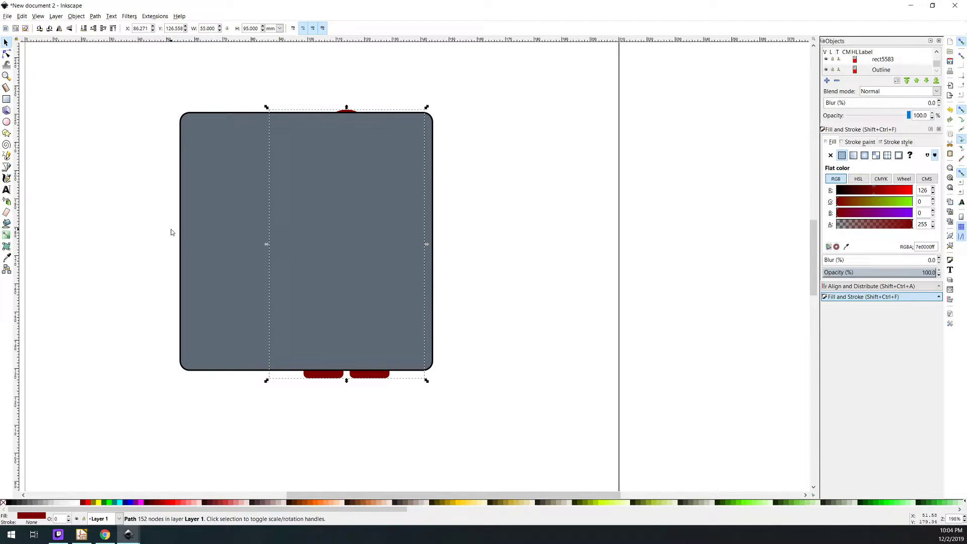
pyautogui.click(211, 236)
pyautogui.tripleClick(207, 28)
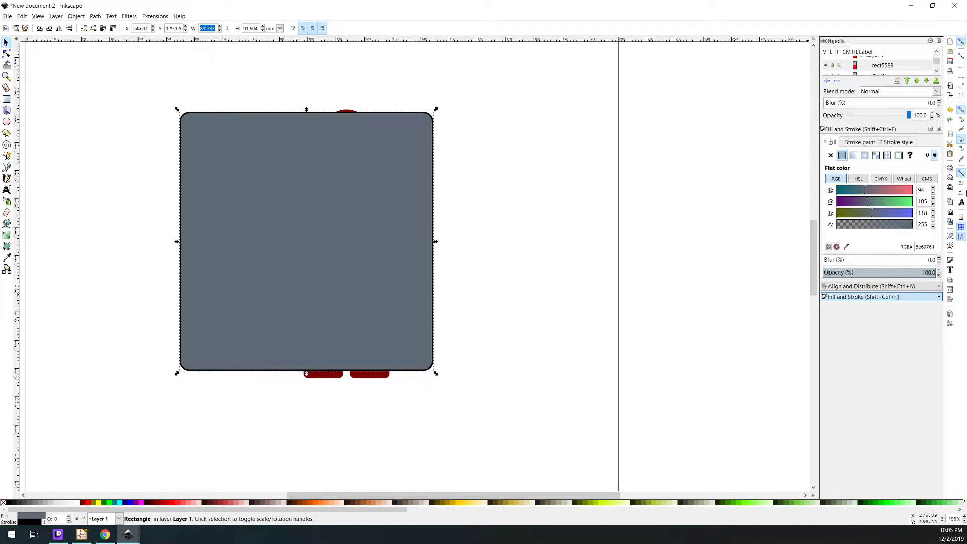
# Remove the rectangle's stroke, keeping its flat fill
pyautogui.click(863, 142)
pyautogui.click(831, 156)
pyautogui.click(831, 142)
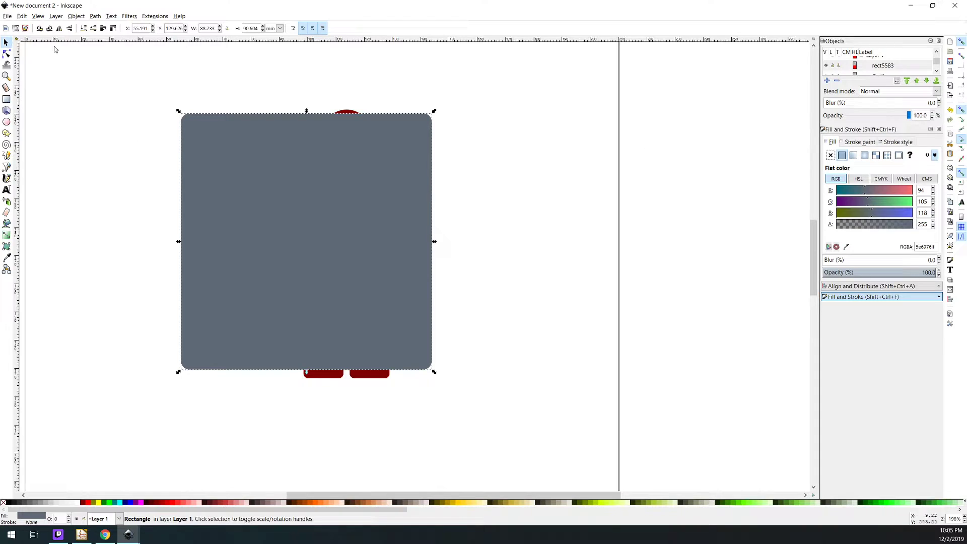
# Resize the rectangle to 100 mm wide by 130 mm high and move it over the robot outline at about X 58.8 mm, Y 105.4 mm
pyautogui.tripleClick(208, 28)
pyautogui.write('100')
pyautogui.press('Tab')
pyautogui.write('130')
pyautogui.press('Return')
pyautogui.moveTo(206, 70)
pyautogui.mouseDown()
pyautogui.moveTo(333, 258)
pyautogui.moveTo(297, 232)
pyautogui.mouseUp()
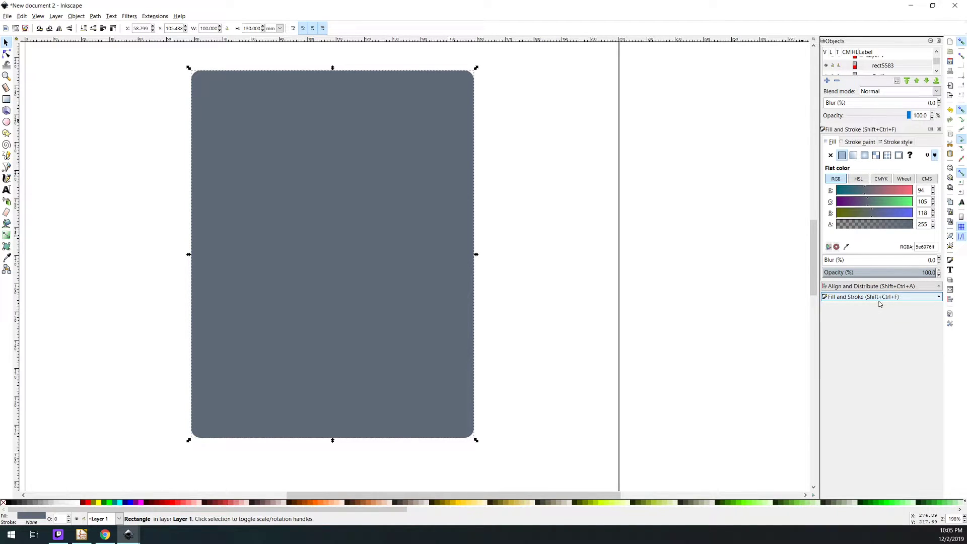
# Raise the robot outline above the rectangle in the object stacking order
pyautogui.moveTo(877, 303); pyautogui.dragTo(866, 393)
pyautogui.click(882, 82)
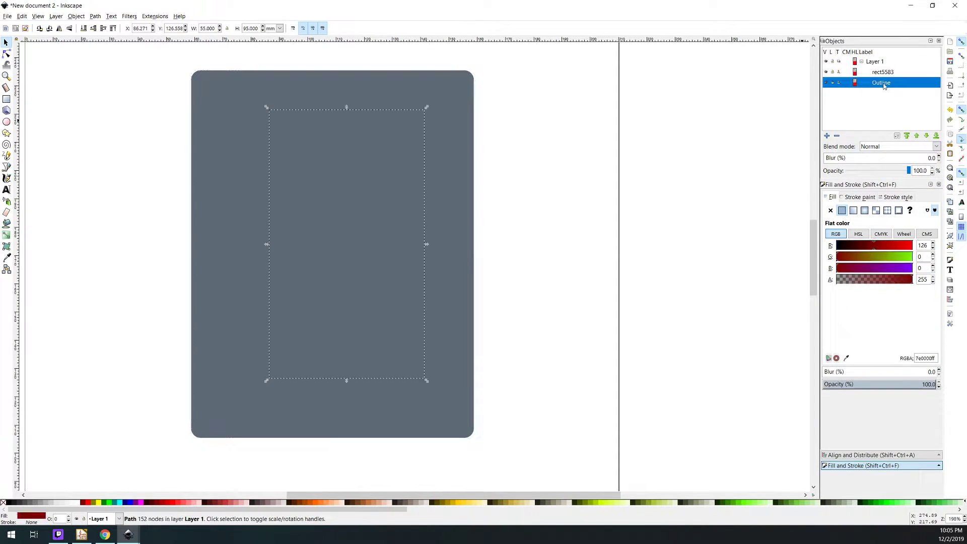
pyautogui.click(917, 136)
pyautogui.click(744, 195)
# Center the rectangle and the robot outline together on the page, both horizontally and vertically
pyautogui.click(443, 280)
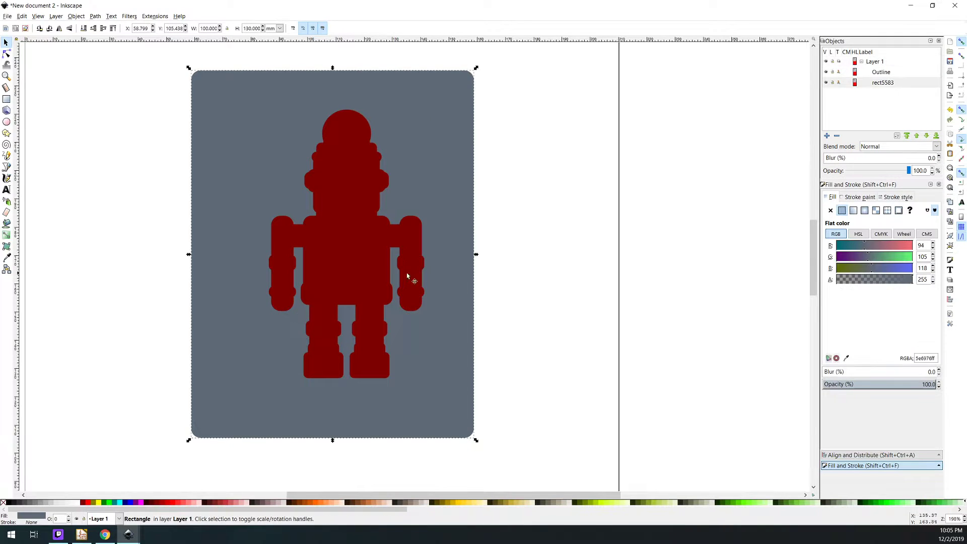
pyautogui.keyDown('shift'); pyautogui.click(413, 273); pyautogui.keyUp('shift')
pyautogui.click(871, 455)
pyautogui.click(936, 210)
pyautogui.click(844, 250)
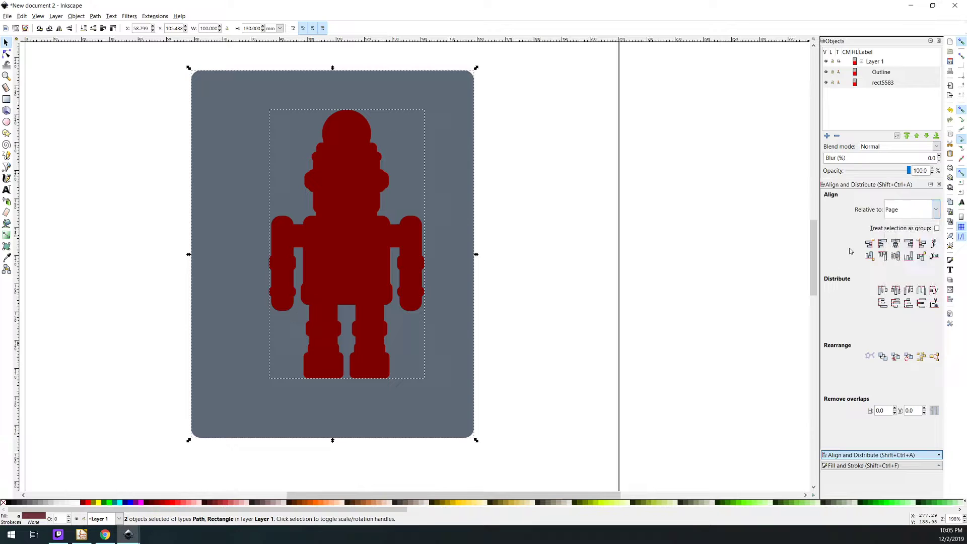
pyautogui.click(895, 246)
pyautogui.click(895, 257)
pyautogui.click(662, 267)
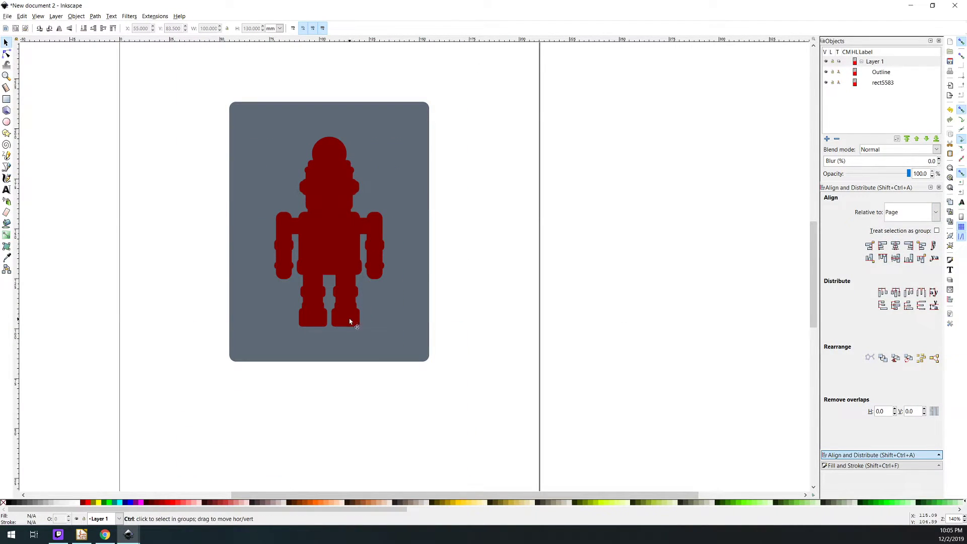
# Select the robot outline and open its fill and stroke settings
pyautogui.scroll(2, 353, 319)
pyautogui.click(352, 309)
pyautogui.scroll(3, 347, 302)
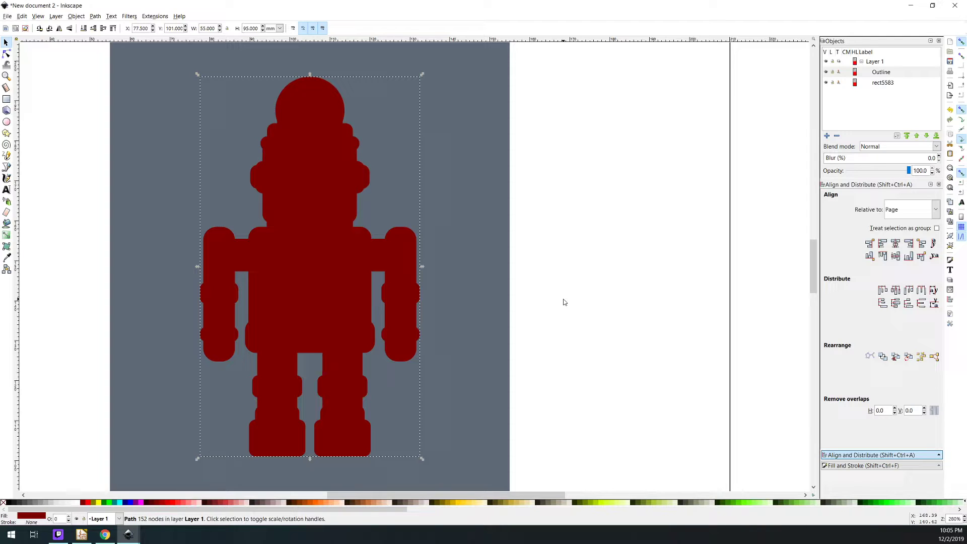
pyautogui.click(857, 467)
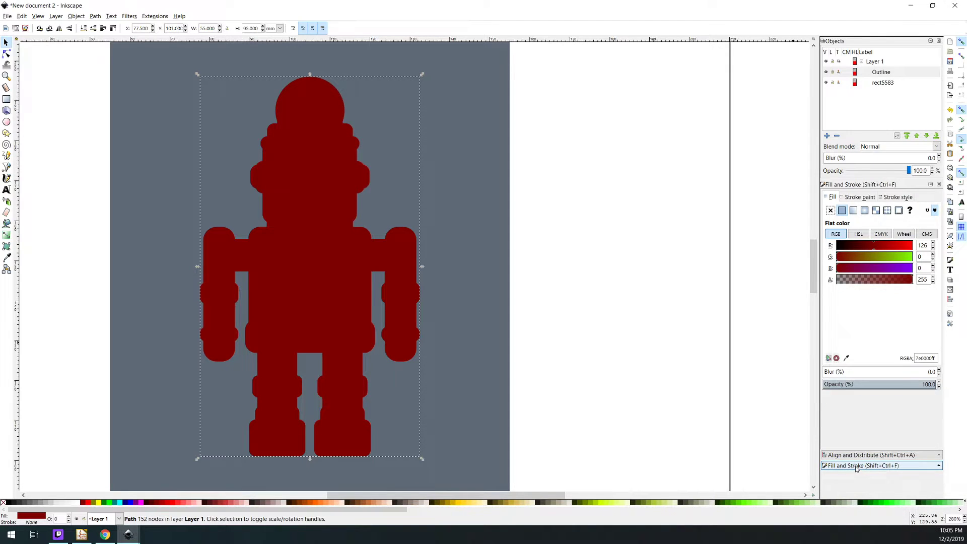
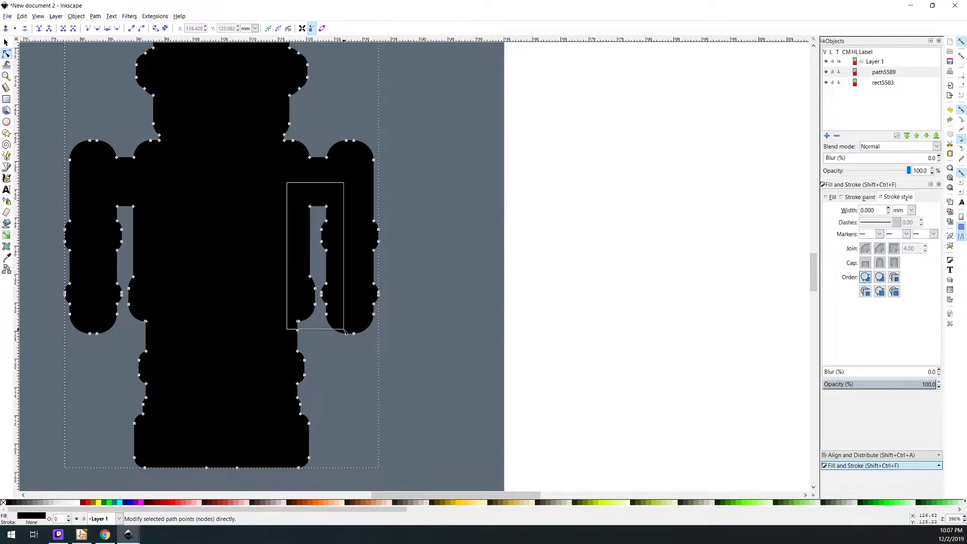
# Delete the nodes between the right arm and the body, and make the bridging segment under the arm a straight line
pyautogui.press('Delete')
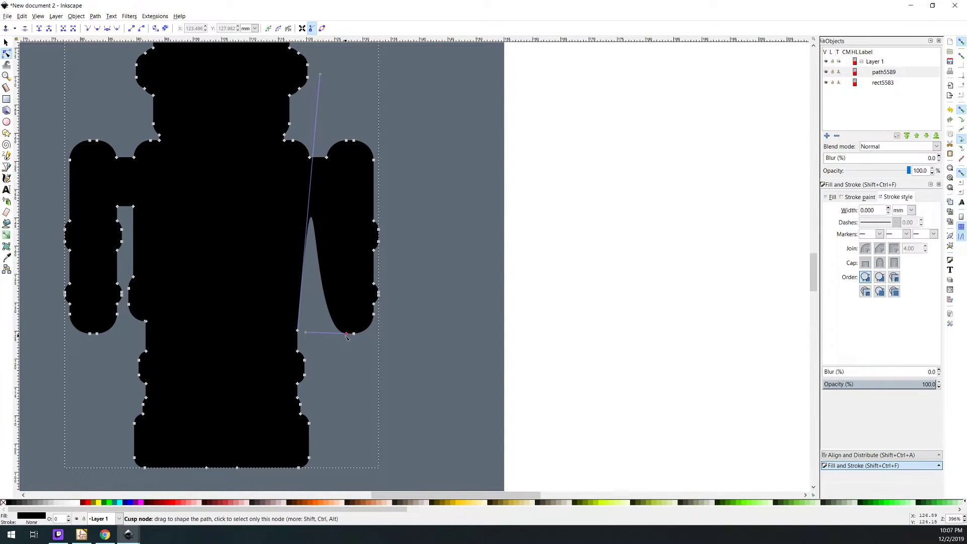
pyautogui.click(347, 334)
pyautogui.click(297, 332)
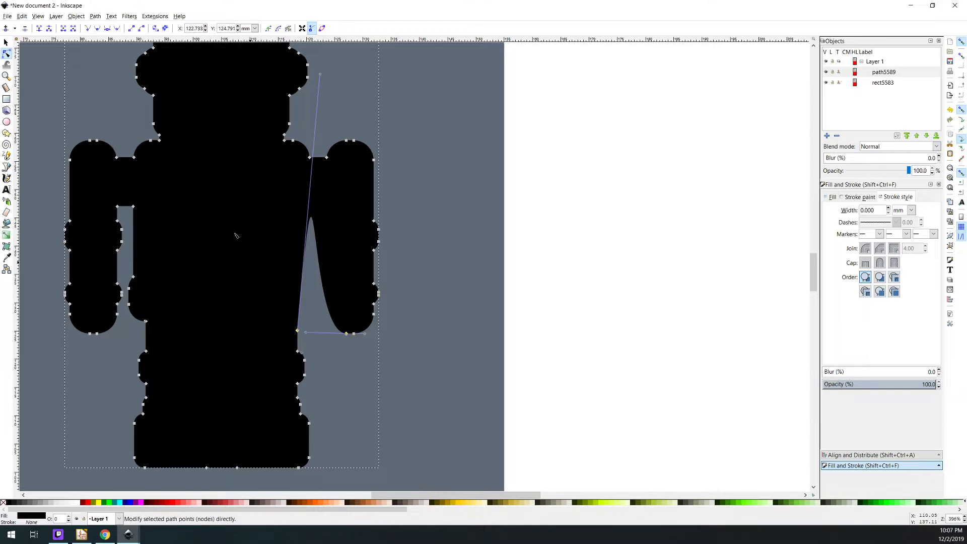
pyautogui.click(131, 29)
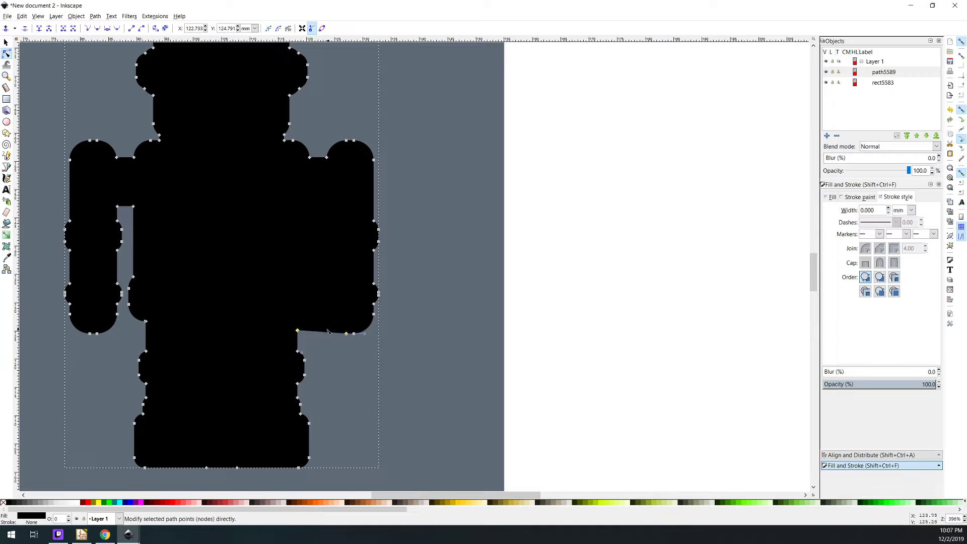
pyautogui.scroll(4, 299, 333)
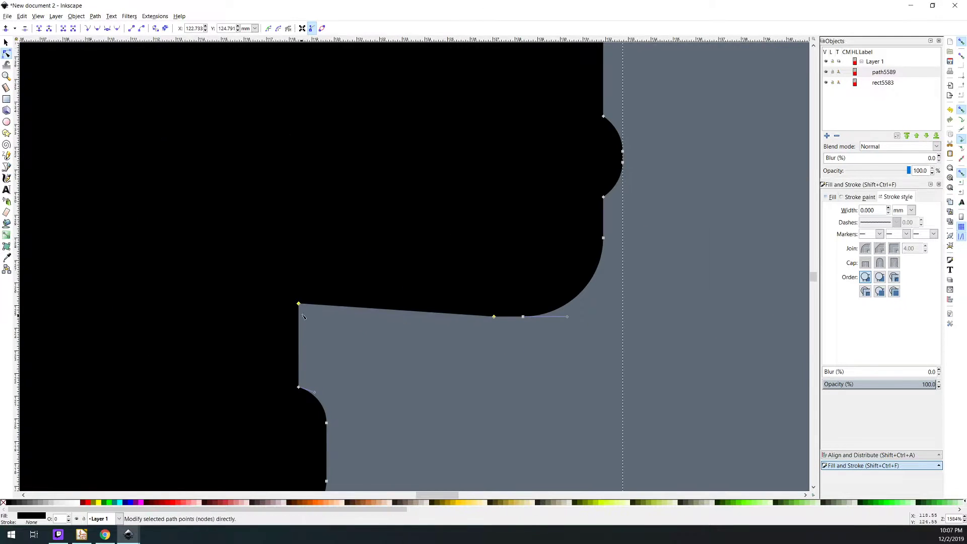
pyautogui.moveTo(299, 306); pyautogui.dragTo(299, 319)
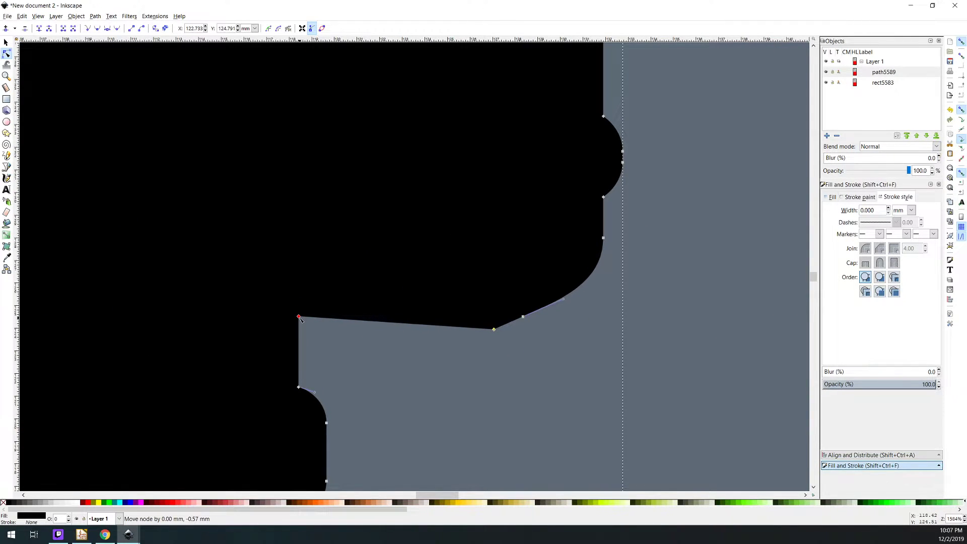
pyautogui.hotkey('ctrl', 'z')
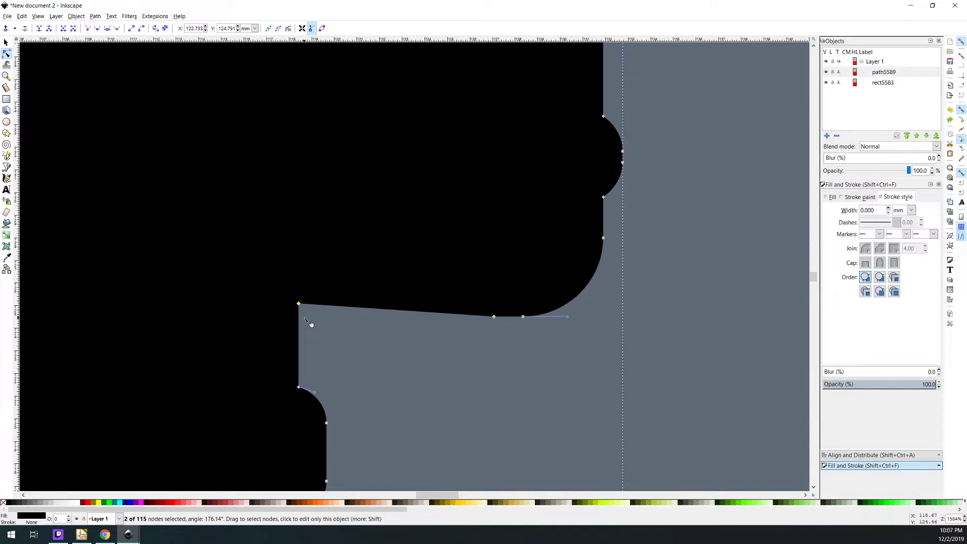
# Replace the body's corner node under the right arm with one level with the arm's lower end, and straighten the segment between them
pyautogui.doubleClick(299, 318)
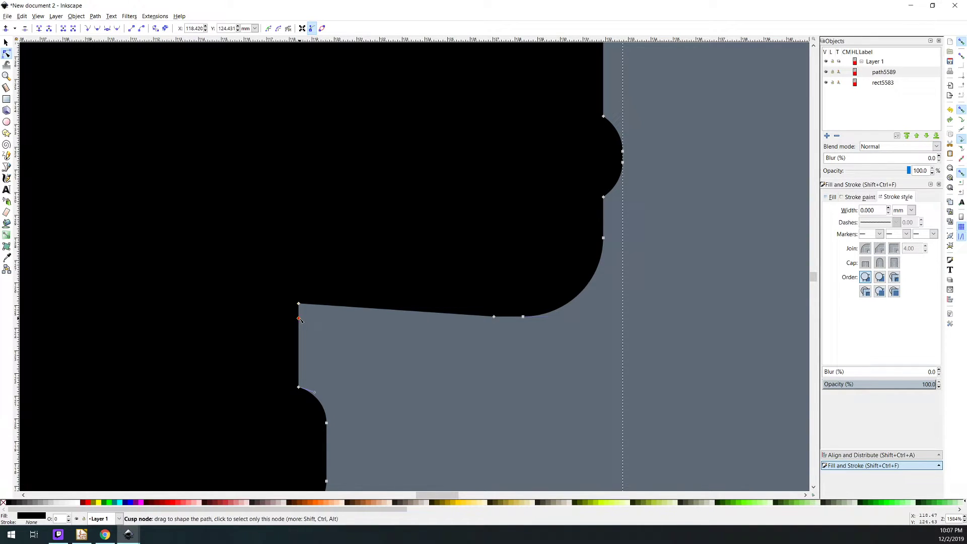
pyautogui.click(299, 305)
pyautogui.press('Delete')
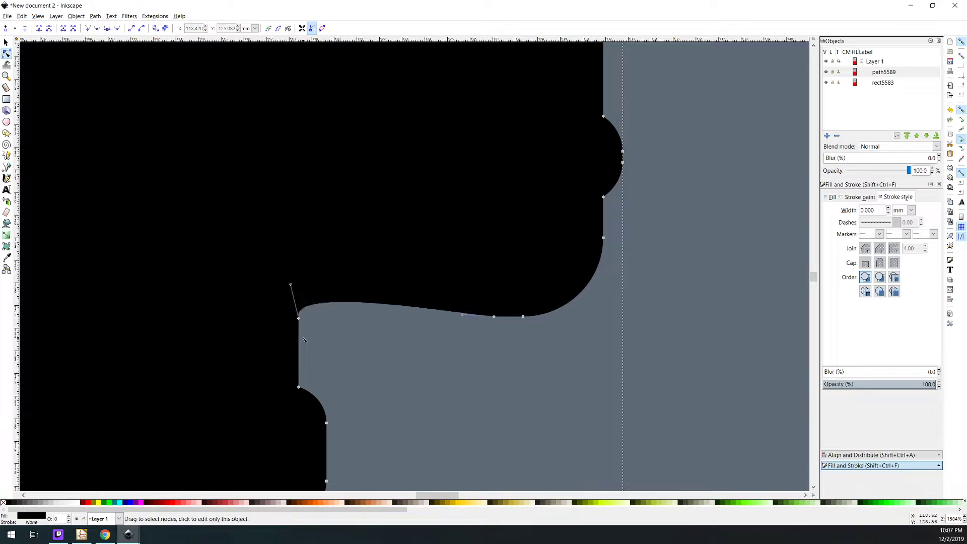
pyautogui.moveTo(275, 274); pyautogui.dragTo(505, 363)
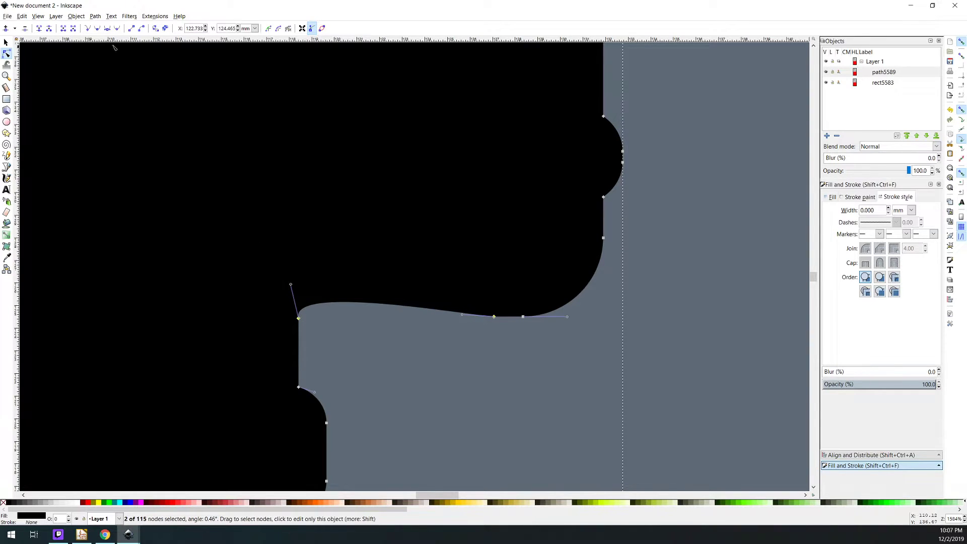
pyautogui.click(131, 28)
pyautogui.click(364, 373)
pyautogui.scroll(-5, 342, 334)
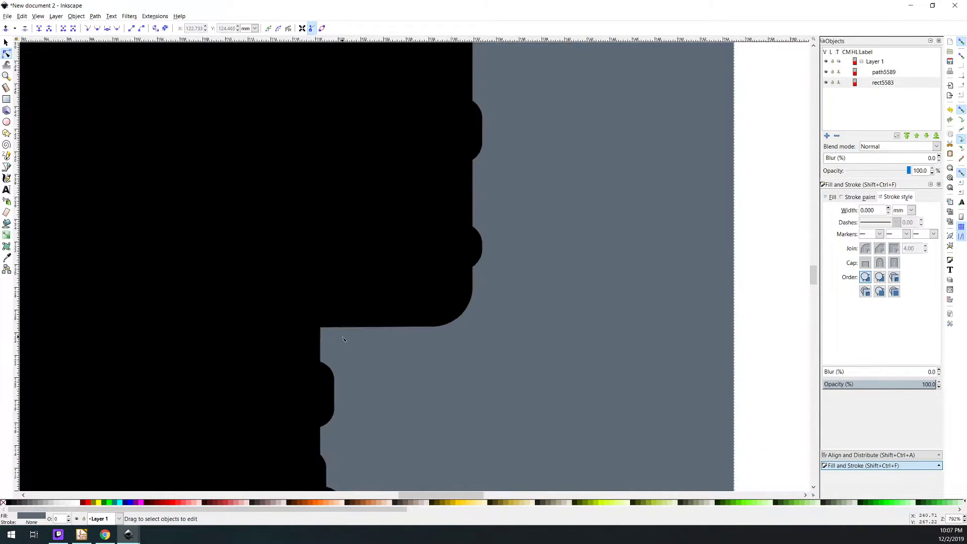
# Fill the left arm gap by adding a body-edge node level with the arm's lower end, deleting the nodes between, and straightening the segment
pyautogui.scroll(2, 237, 335)
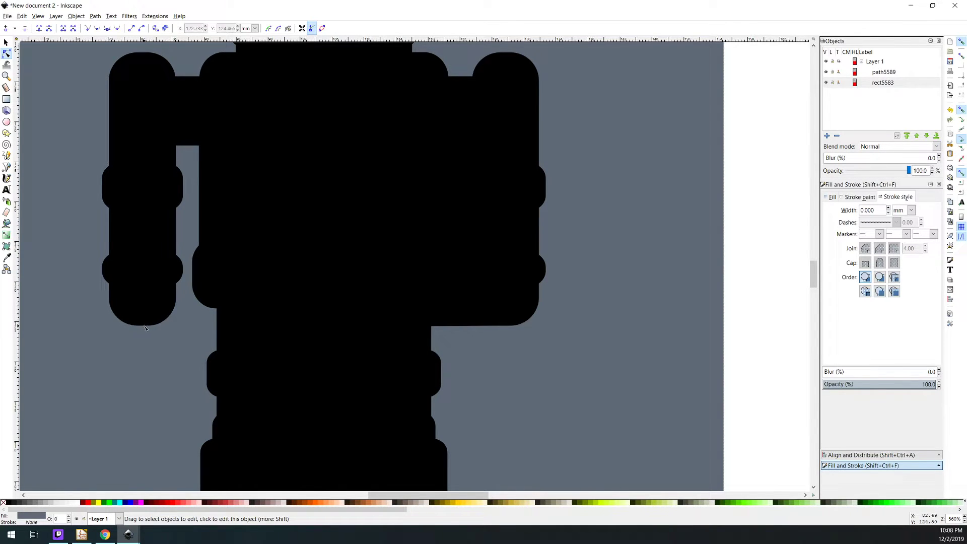
pyautogui.click(228, 337)
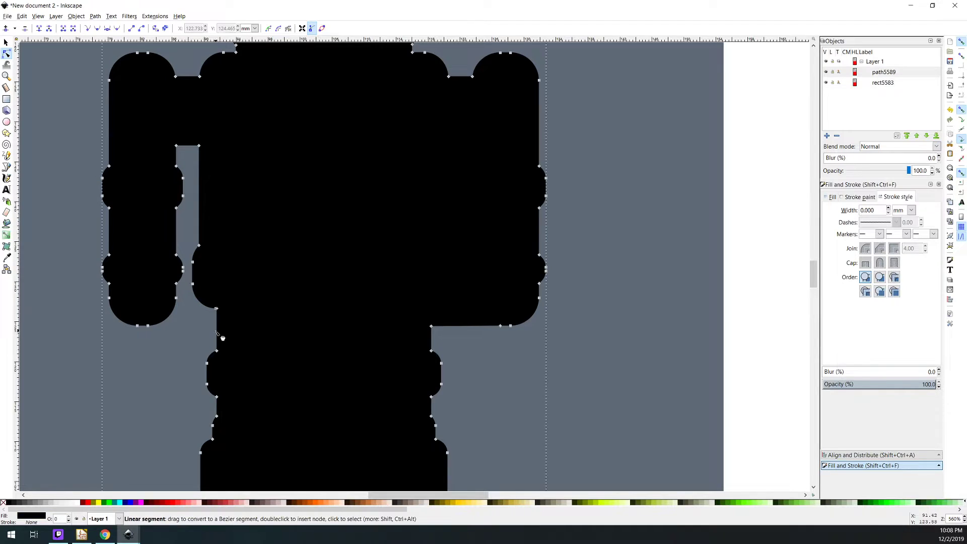
pyautogui.doubleClick(216, 330)
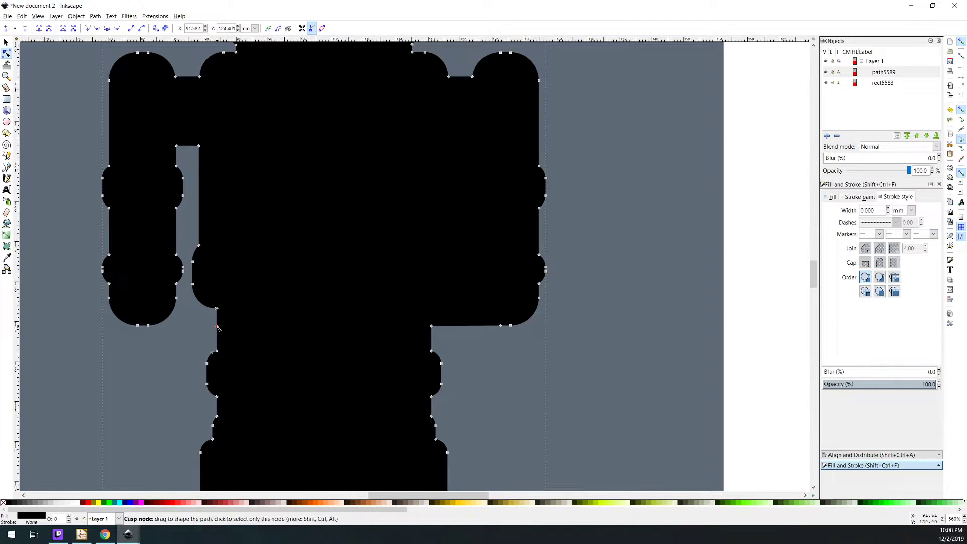
pyautogui.scroll(-1, 232, 318)
pyautogui.moveTo(252, 178); pyautogui.dragTo(182, 317)
pyautogui.press('Delete')
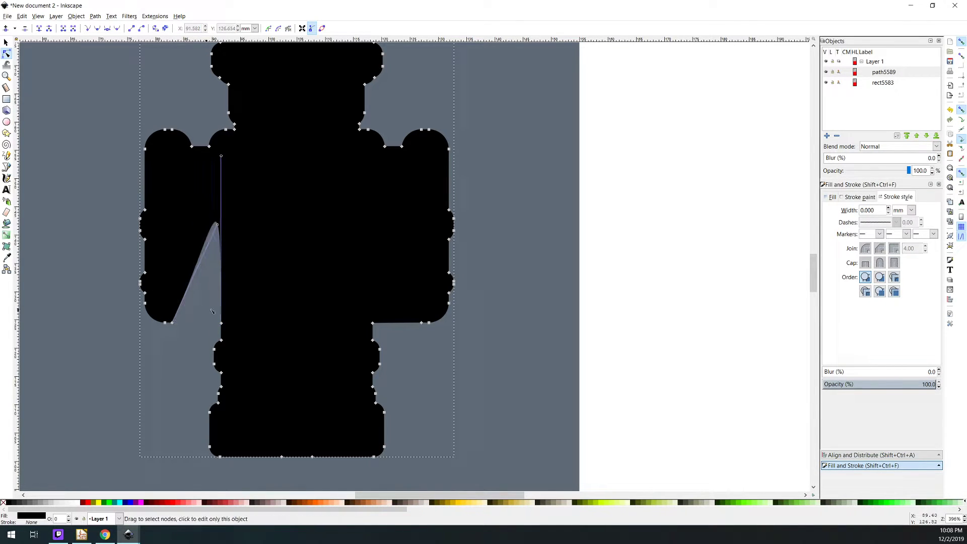
pyautogui.moveTo(274, 302); pyautogui.dragTo(171, 336)
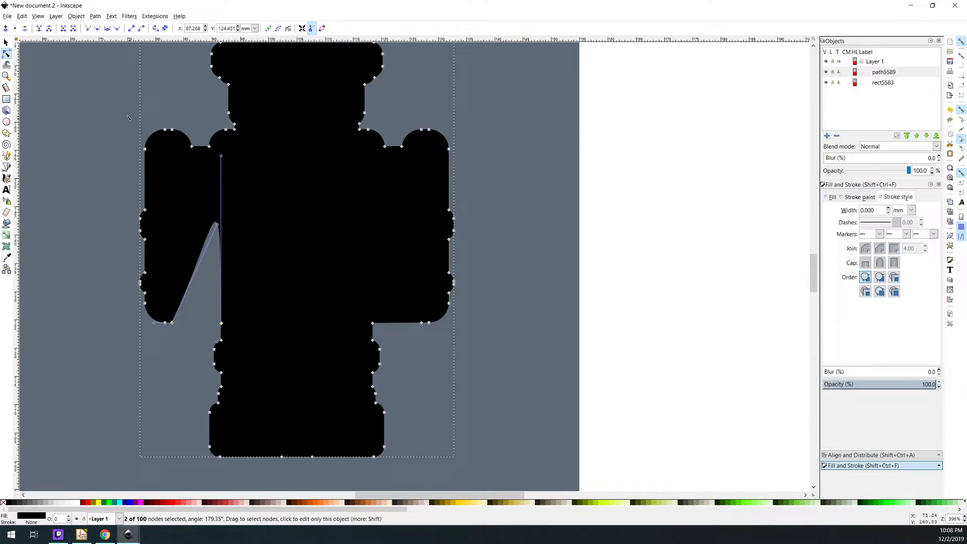
pyautogui.click(132, 28)
pyautogui.click(591, 268)
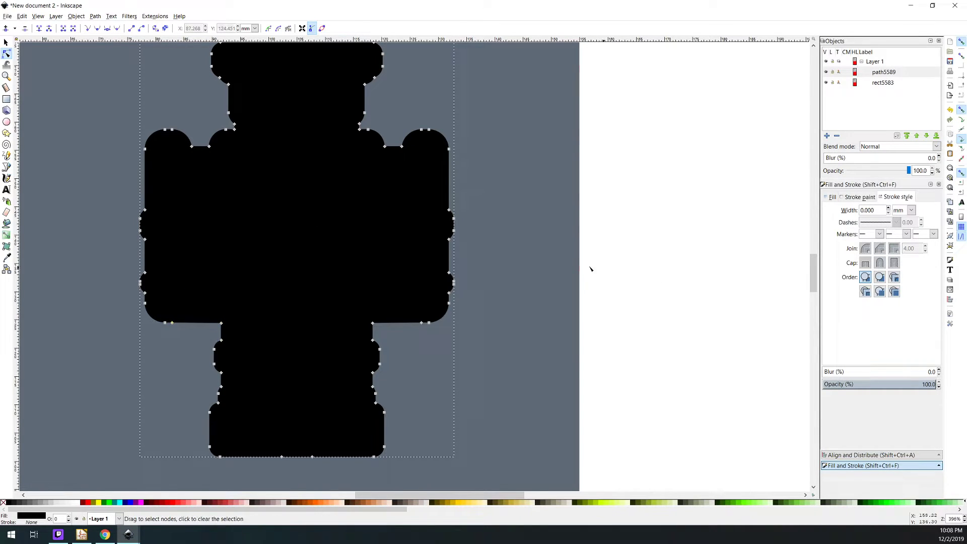
# Examine the robot outline around the head, neck and shoulders for further narrow notches to simplify
pyautogui.scroll(-2, 453, 238)
pyautogui.click(576, 272)
pyautogui.scroll(2, 434, 207)
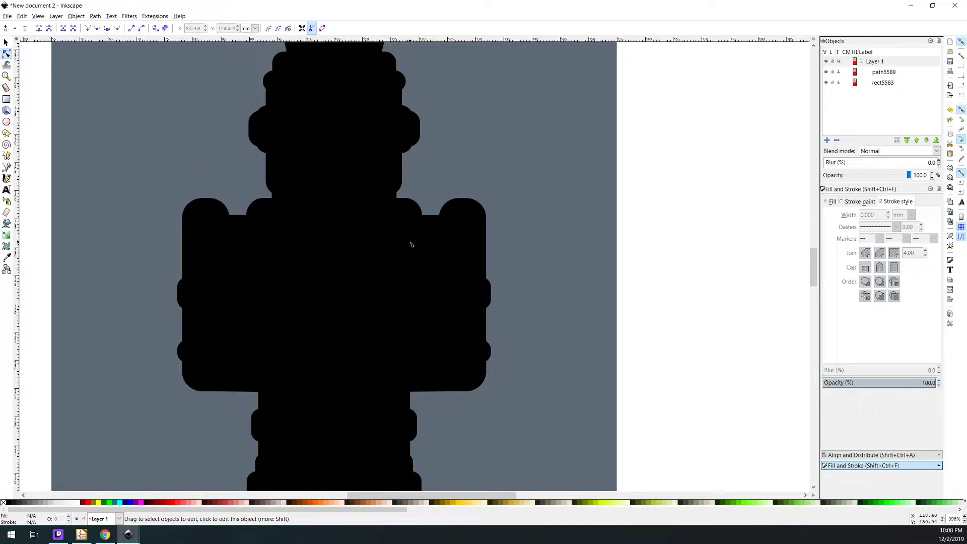
pyautogui.scroll(-1, 409, 233)
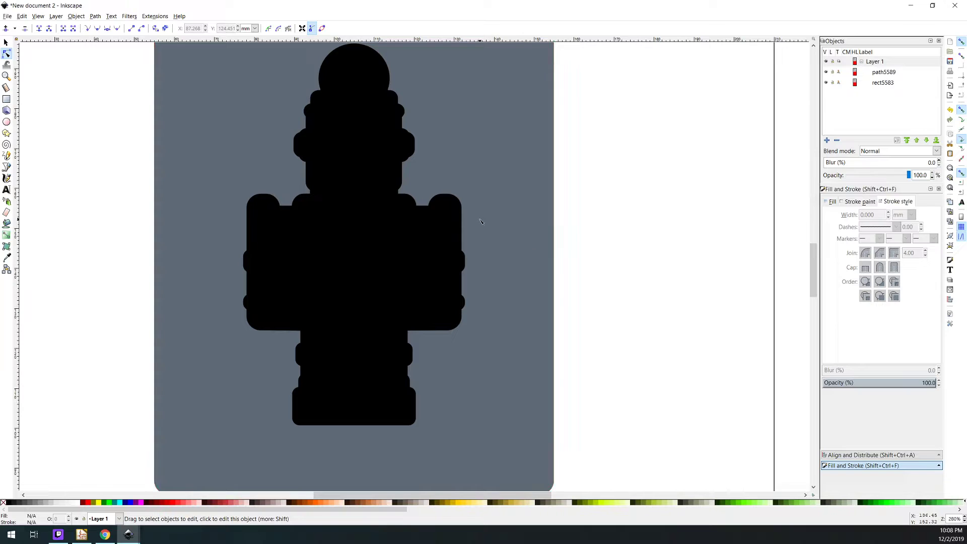
pyautogui.scroll(3, 483, 225)
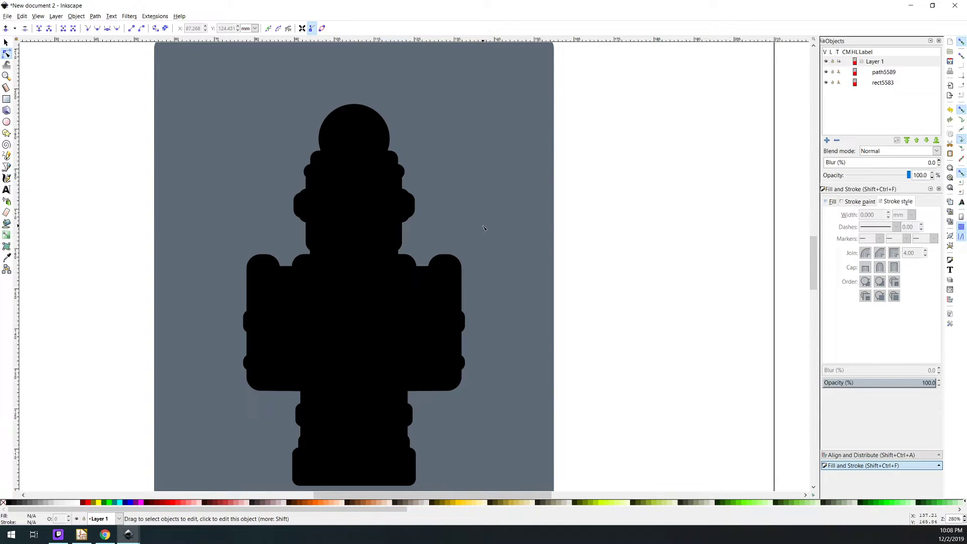
pyautogui.scroll(1, 484, 228)
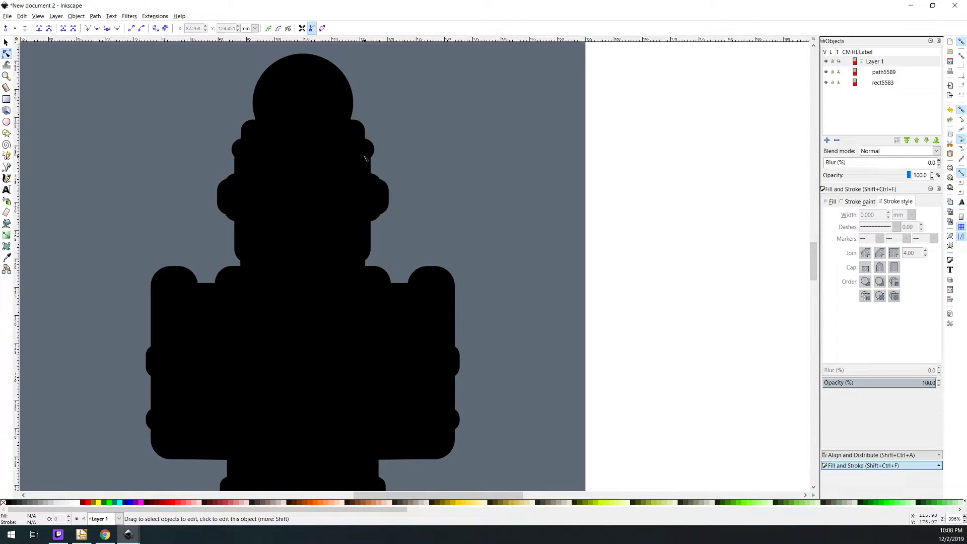
pyautogui.scroll(1, 279, 151)
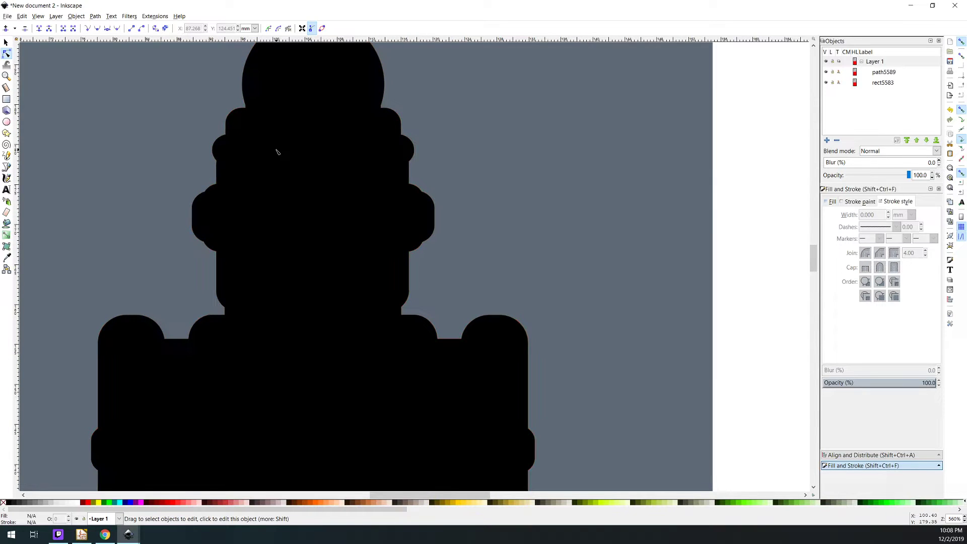
pyautogui.scroll(-4, 304, 166)
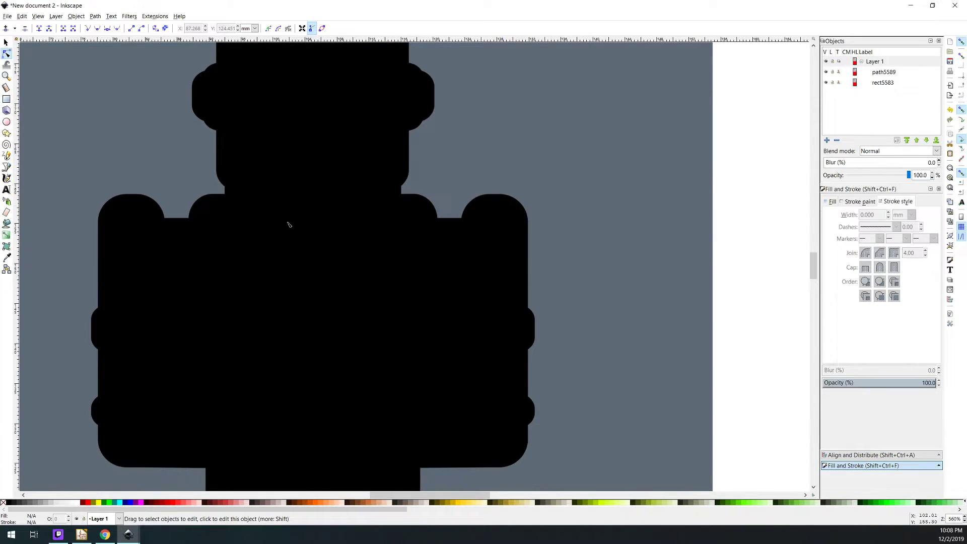
pyautogui.scroll(1, 234, 196)
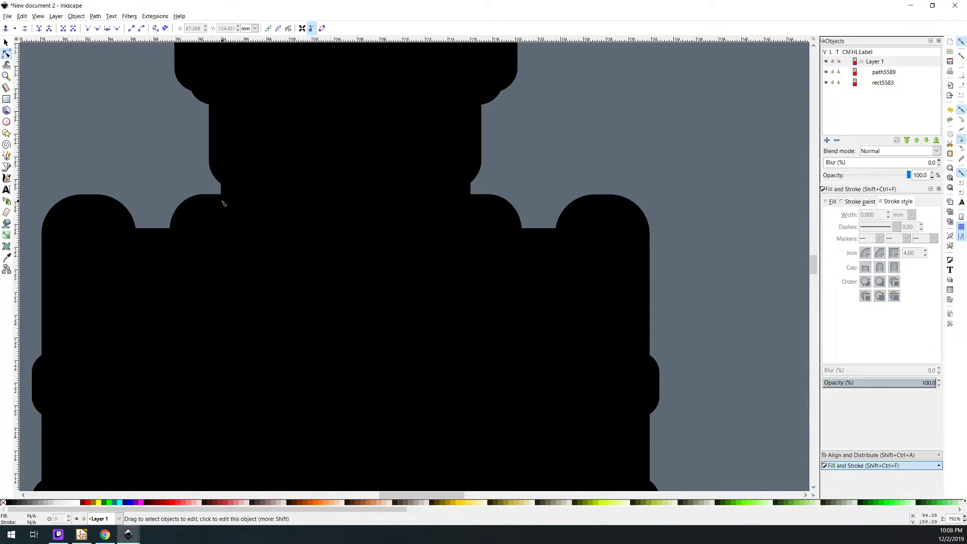
pyautogui.scroll(4, 234, 191)
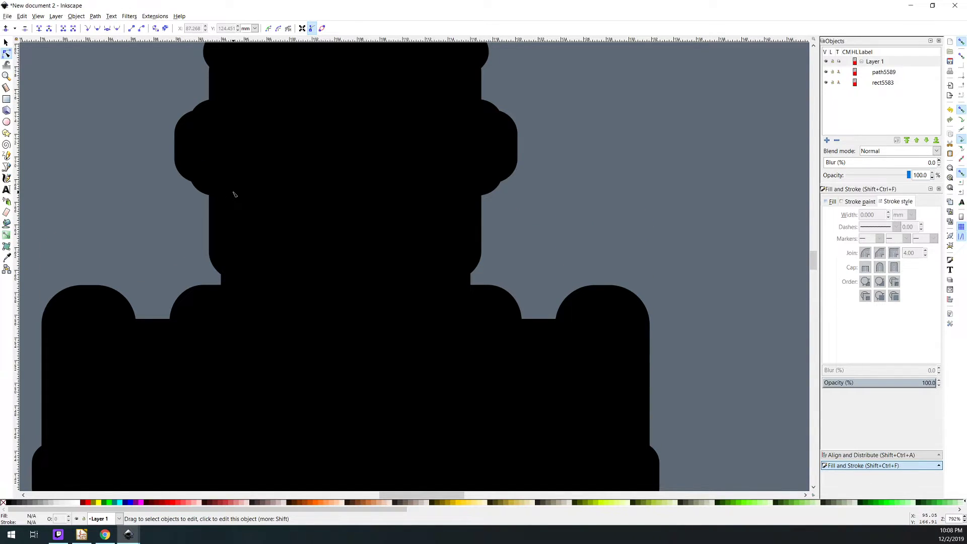
pyautogui.scroll(-4, 235, 194)
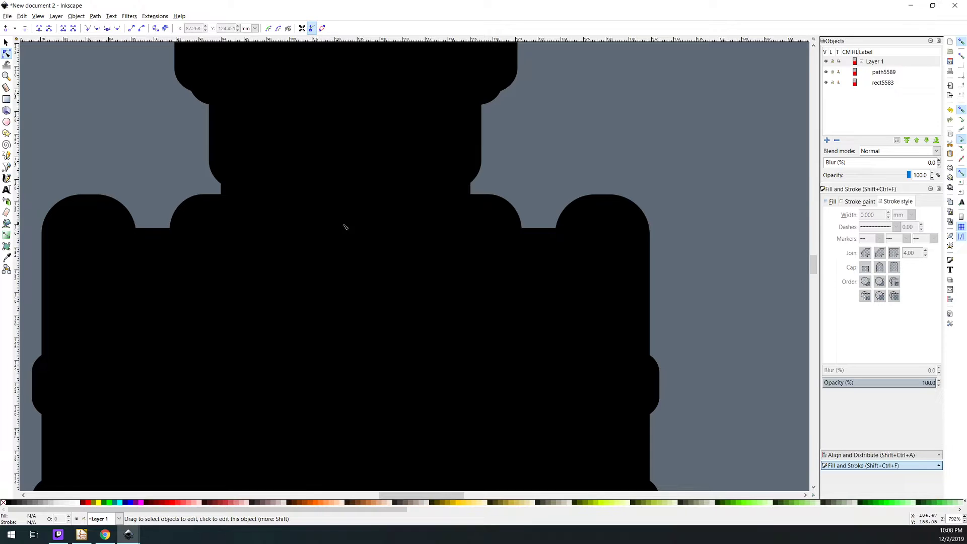
pyautogui.scroll(3, 378, 229)
pyautogui.scroll(1, 478, 217)
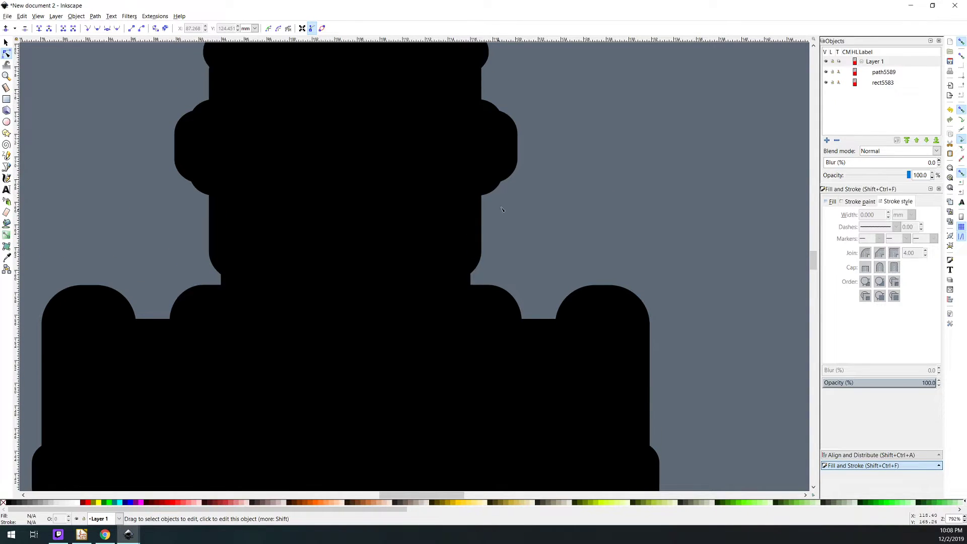
# Delete the outline nodes forming the right neck notch, and join the wide part of the head to the shoulder with a straight segment
pyautogui.click(517, 169)
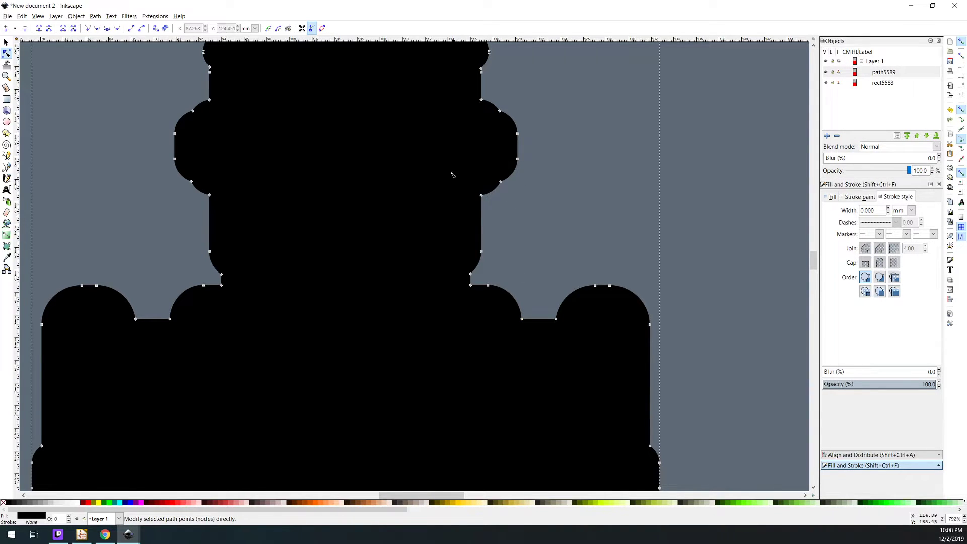
pyautogui.moveTo(445, 147); pyautogui.dragTo(505, 330)
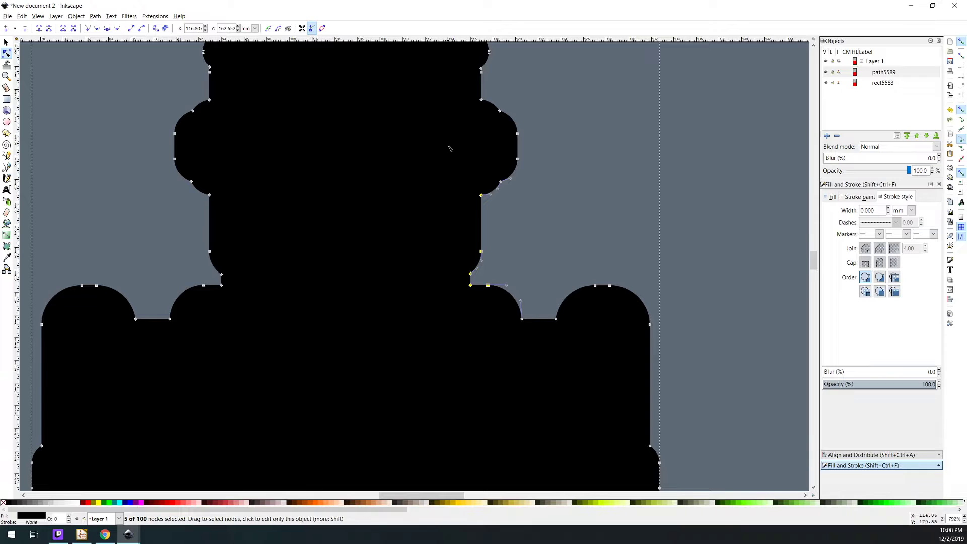
pyautogui.moveTo(423, 152); pyautogui.dragTo(504, 318)
pyautogui.press('Delete')
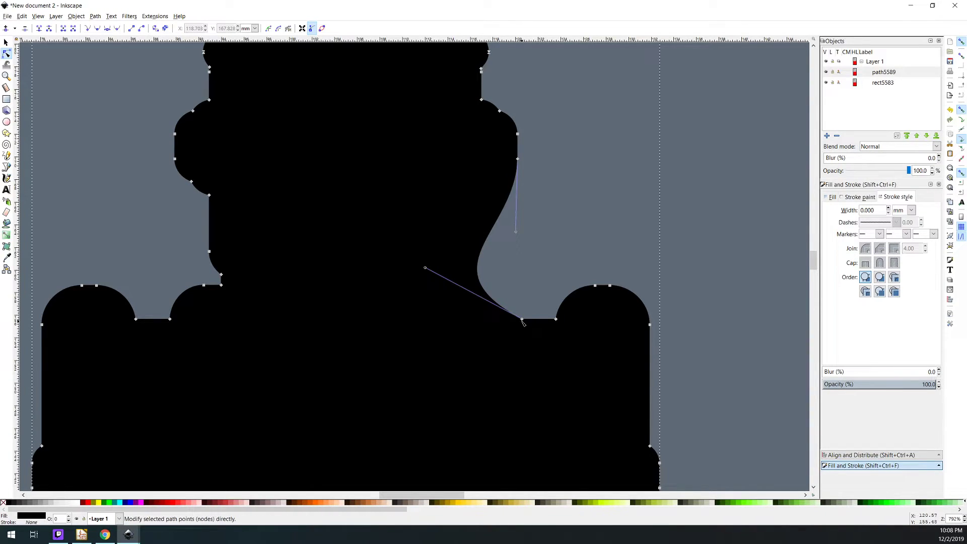
pyautogui.click(522, 319)
pyautogui.keyDown('shift'); pyautogui.click(512, 187); pyautogui.keyUp('shift')
pyautogui.click(132, 29)
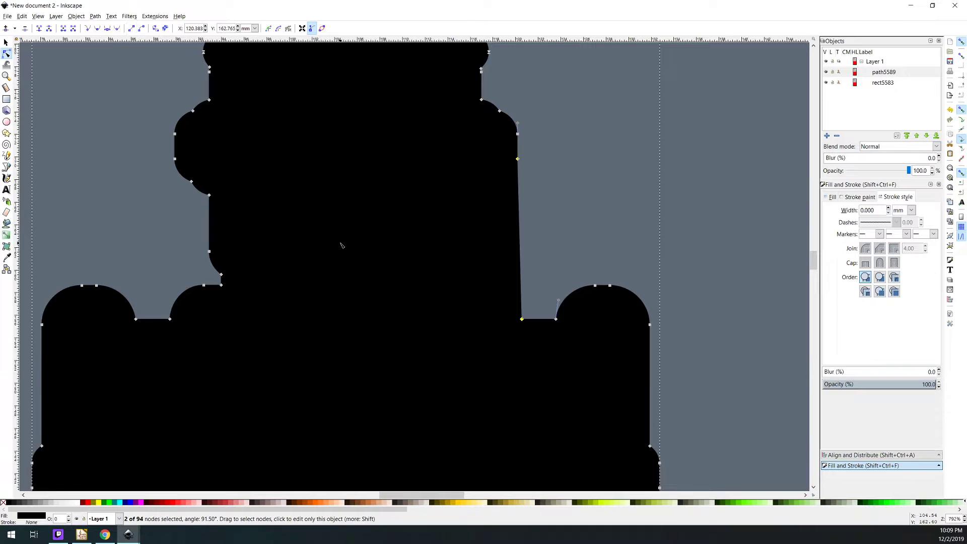
# Delete the outline nodes forming the left neck notch, join the head to the shoulder with a straight segment, and deselect the outline
pyautogui.moveTo(276, 315); pyautogui.dragTo(170, 160)
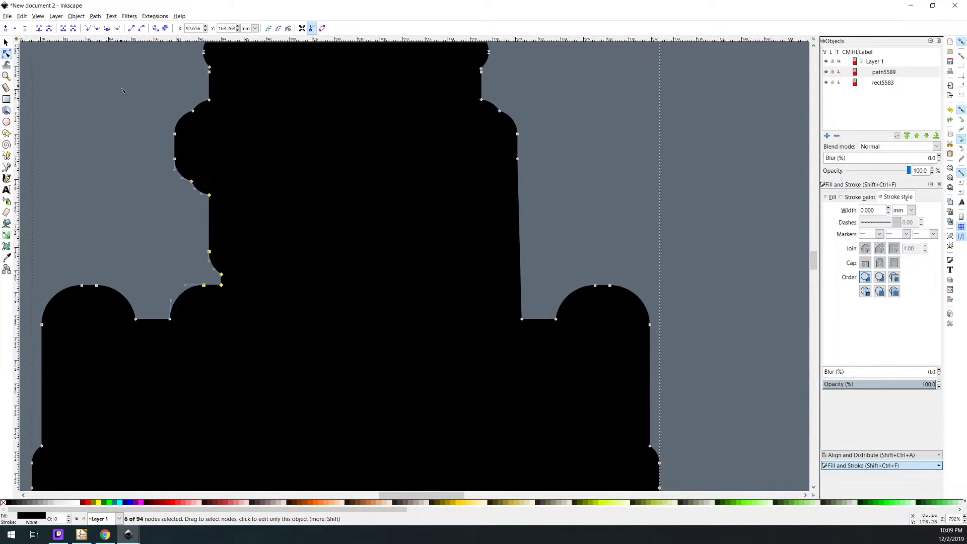
pyautogui.press('Delete')
pyautogui.moveTo(185, 336); pyautogui.dragTo(168, 153)
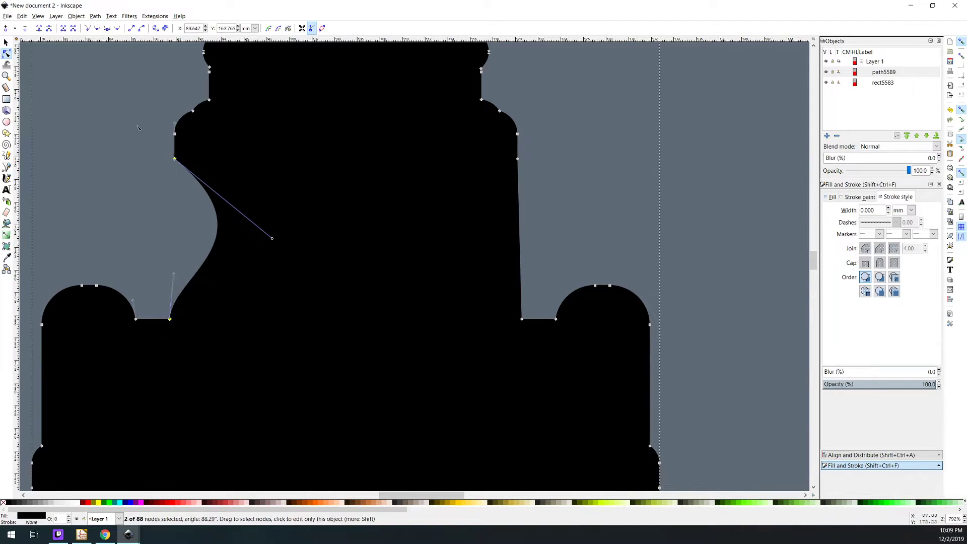
pyautogui.click(132, 29)
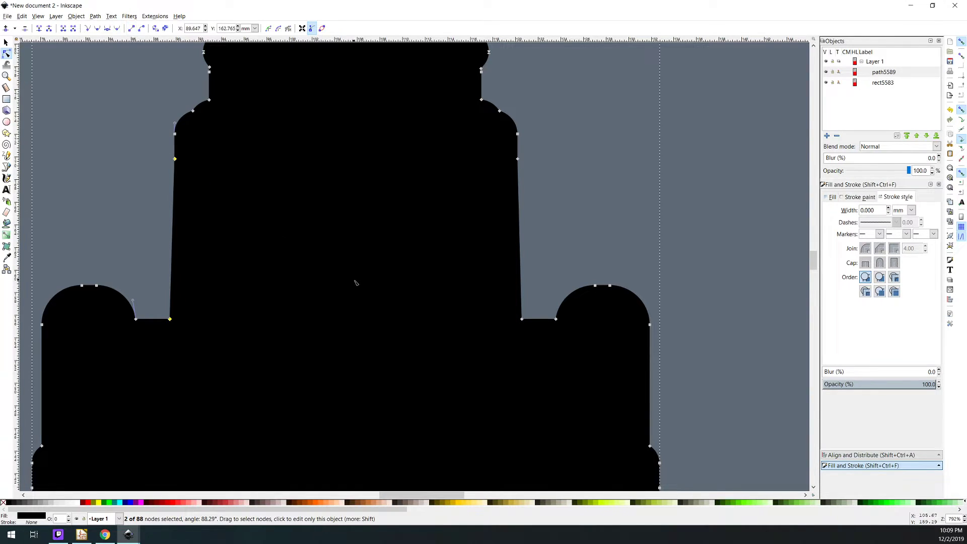
pyautogui.scroll(-3, 355, 283)
pyautogui.click(587, 348)
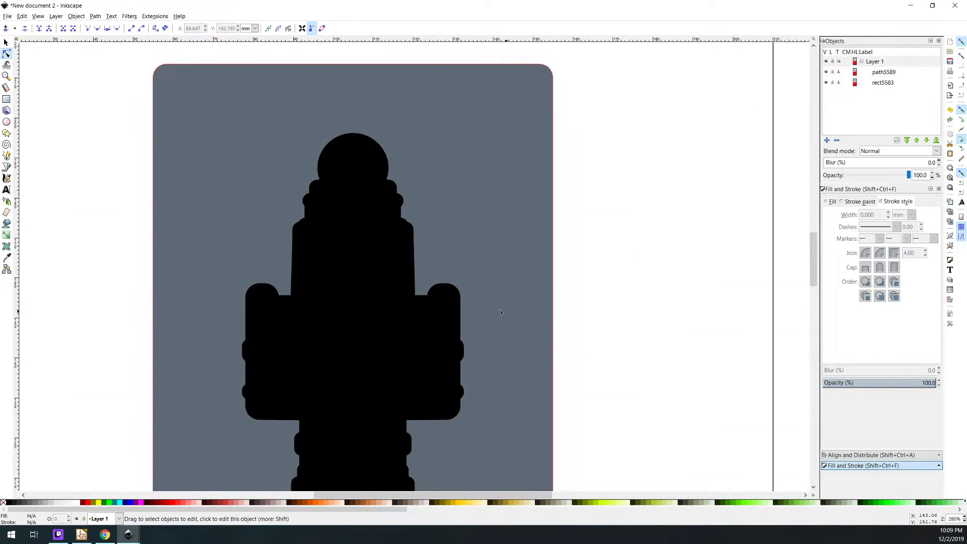
pyautogui.scroll(-2, 385, 264)
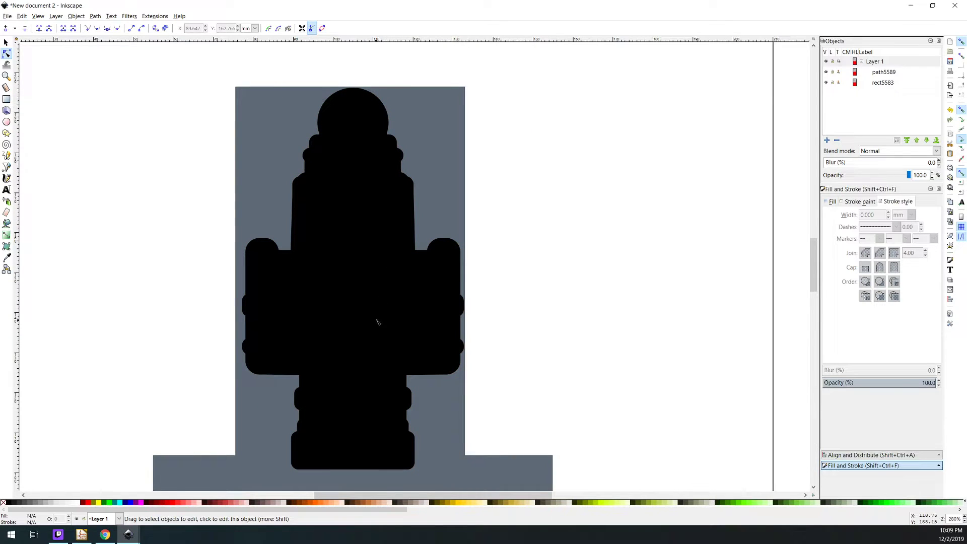
# Add an outline node on each rounded corner just below the head, and delete the six nodes forming the two notches there
pyautogui.scroll(2, 382, 353)
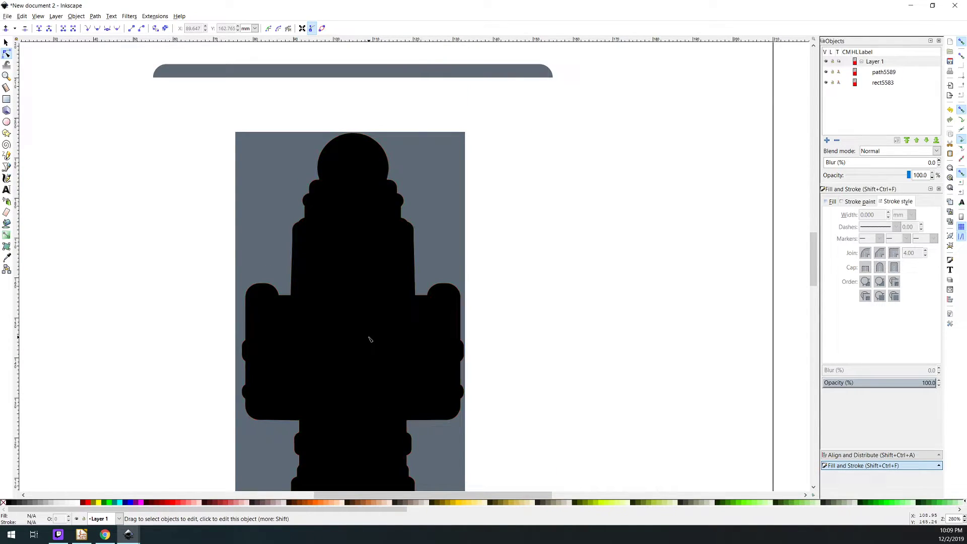
pyautogui.scroll(2, 371, 333)
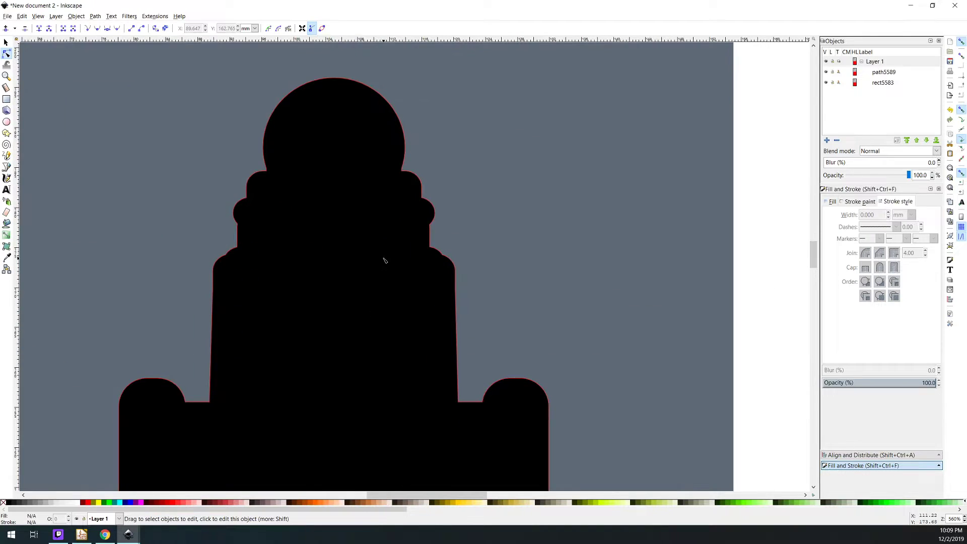
pyautogui.scroll(1, 385, 272)
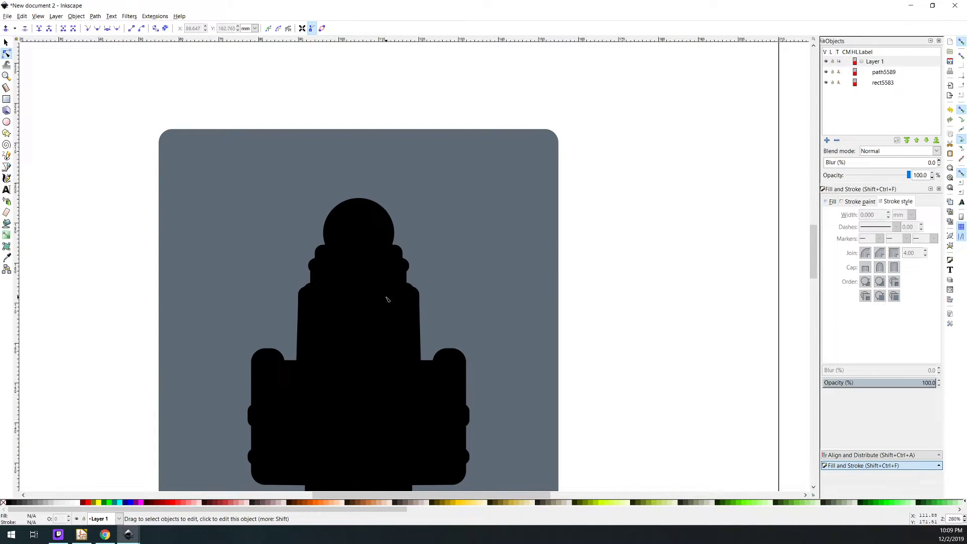
pyautogui.scroll(4, 392, 264)
pyautogui.click(430, 246)
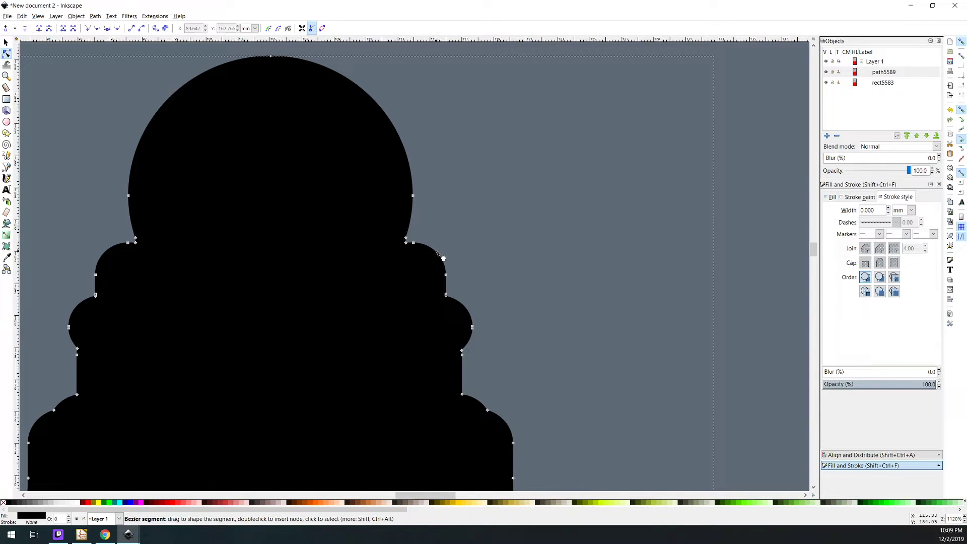
pyautogui.click(442, 257)
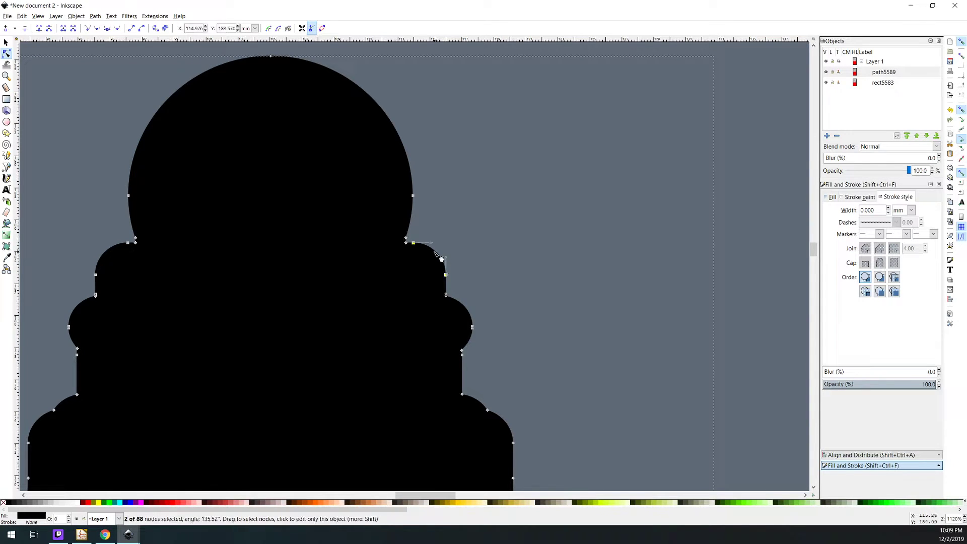
pyautogui.click(117, 248)
pyautogui.moveTo(205, 289); pyautogui.dragTo(126, 233)
pyautogui.moveTo(370, 227); pyautogui.dragTo(419, 261)
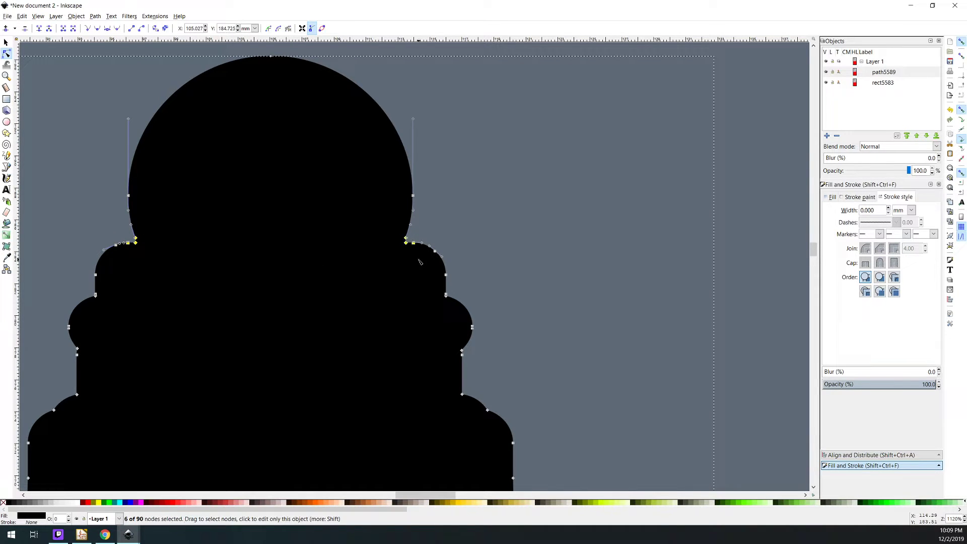
pyautogui.press('Delete')
# Straighten the segments joining the widest part of the head to the rounded corners on both sides, and deselect the outline
pyautogui.moveTo(394, 190); pyautogui.dragTo(441, 263)
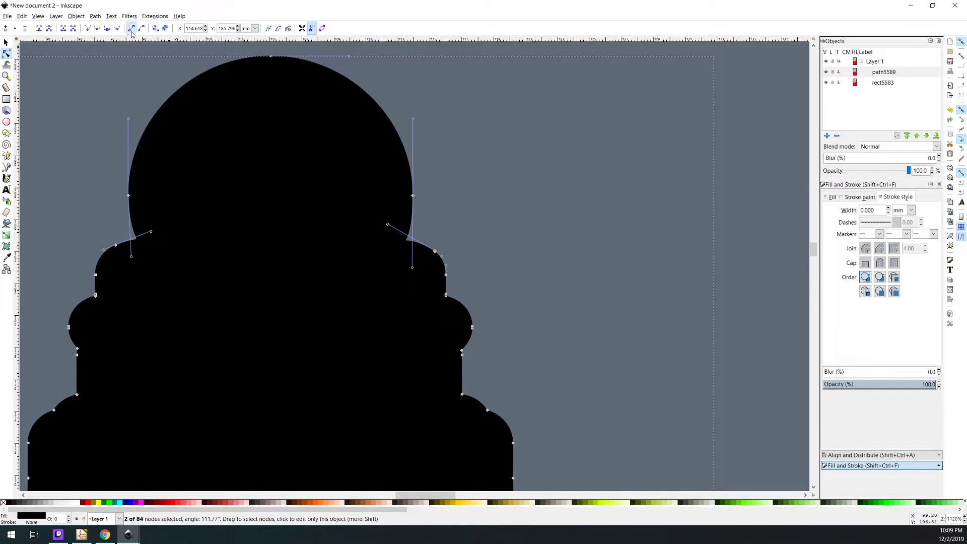
pyautogui.click(131, 28)
pyautogui.moveTo(188, 286); pyautogui.dragTo(117, 172)
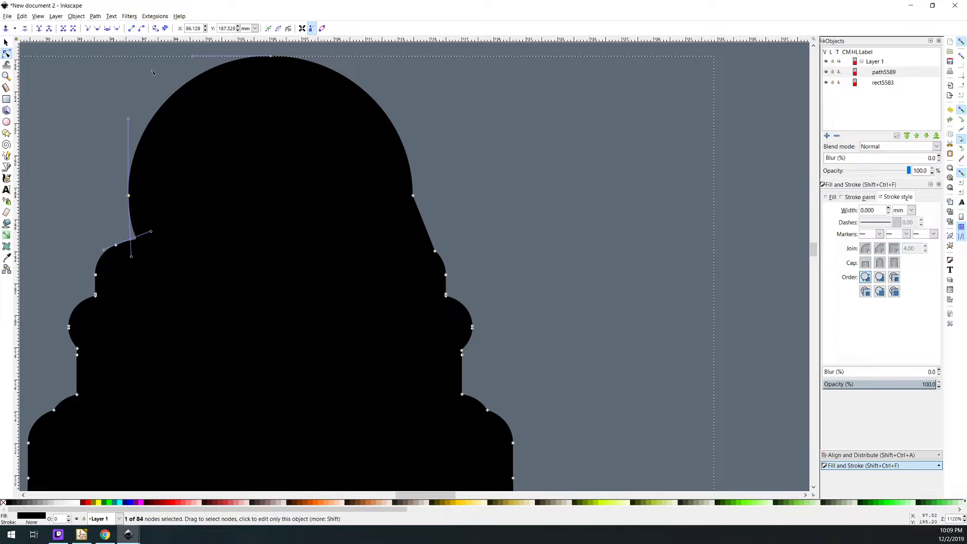
pyautogui.moveTo(184, 277); pyautogui.dragTo(109, 166)
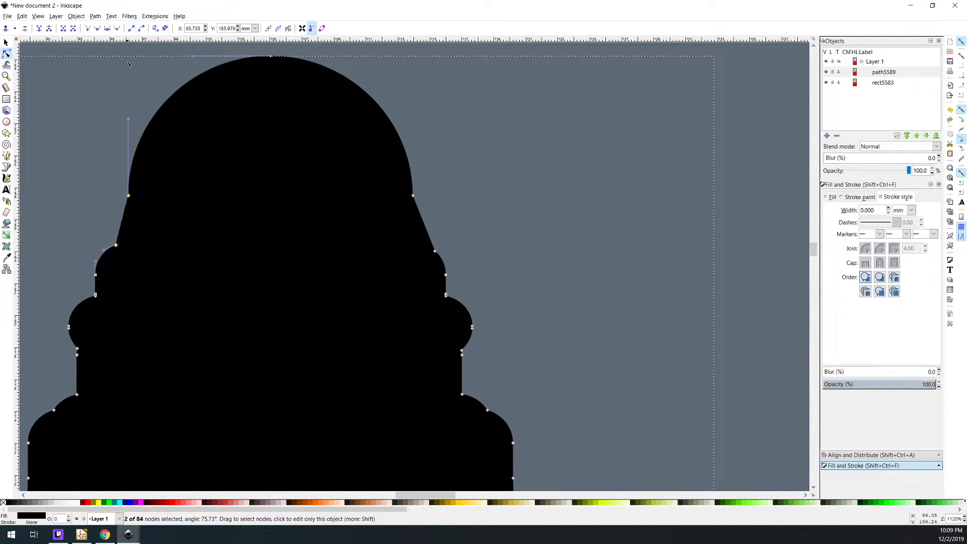
pyautogui.scroll(-2, 269, 286)
pyautogui.click(478, 320)
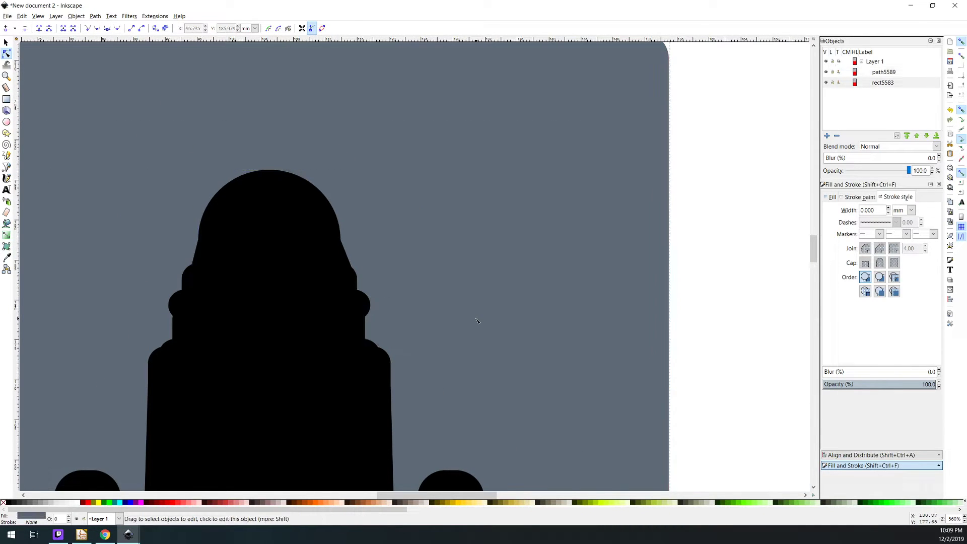
# Copy the original robot Outline from Xmas_Robot_PCB.svg and paste it into the new jig document
pyautogui.scroll(-3, 383, 325)
pyautogui.scroll(-5, 393, 328)
pyautogui.scroll(-2, 350, 324)
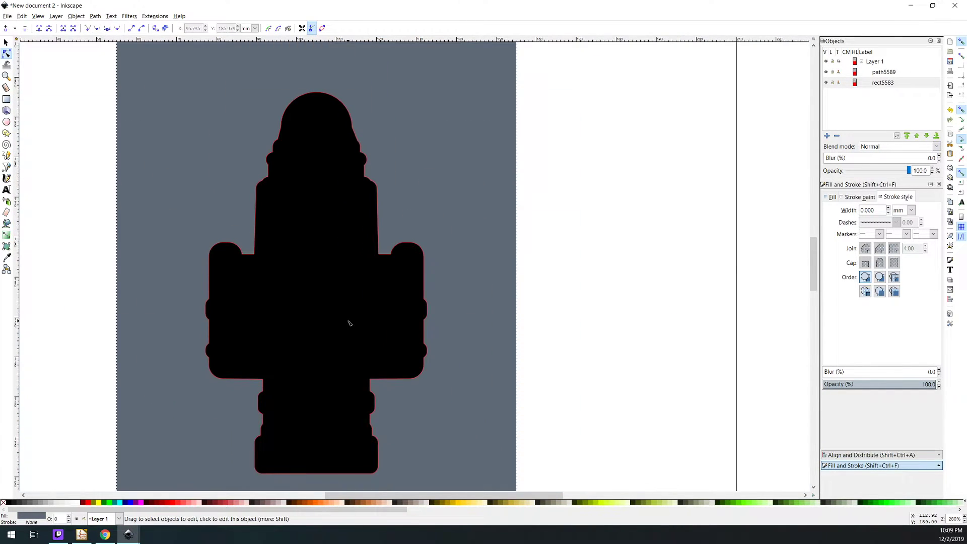
pyautogui.scroll(-2, 350, 324)
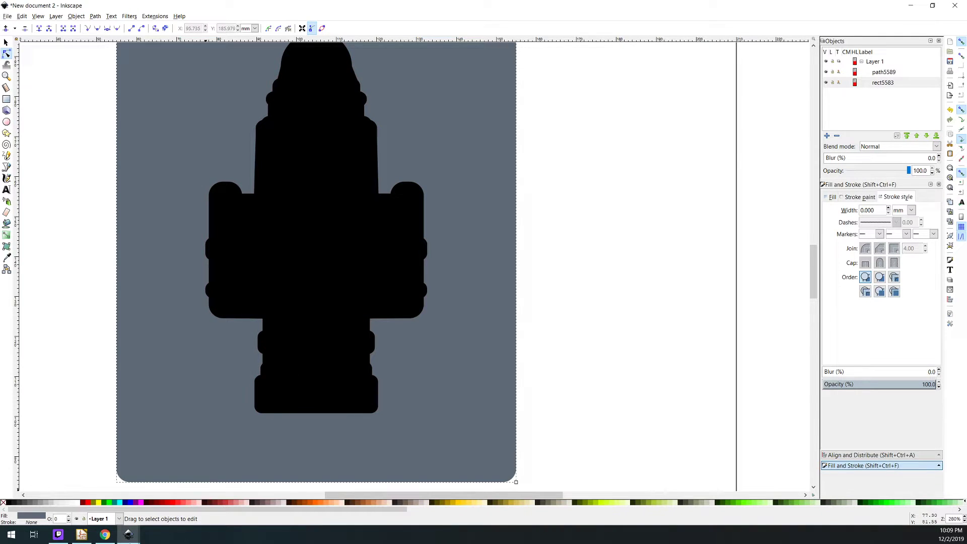
pyautogui.click(128, 534)
pyautogui.click(66, 498)
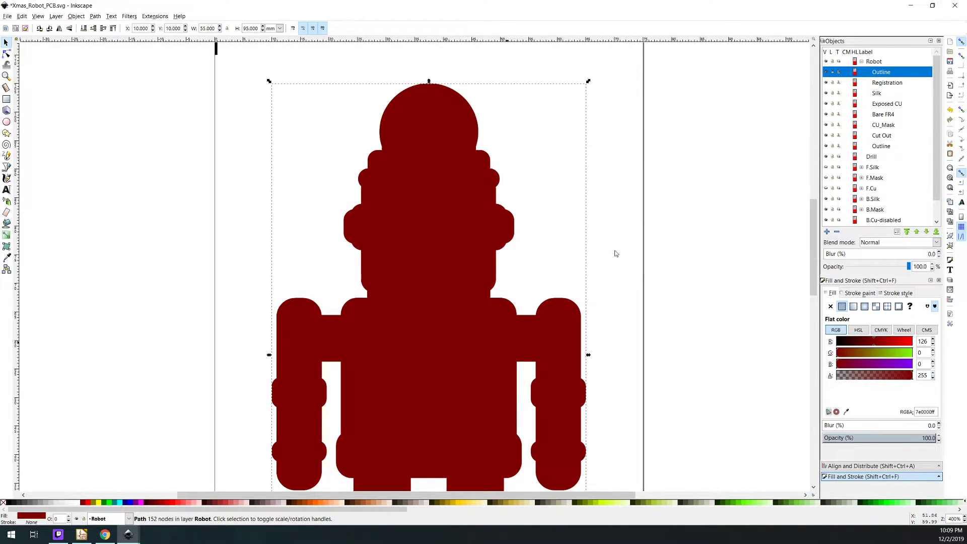
pyautogui.click(911, 6)
pyautogui.hotkey('ctrl', 'v')
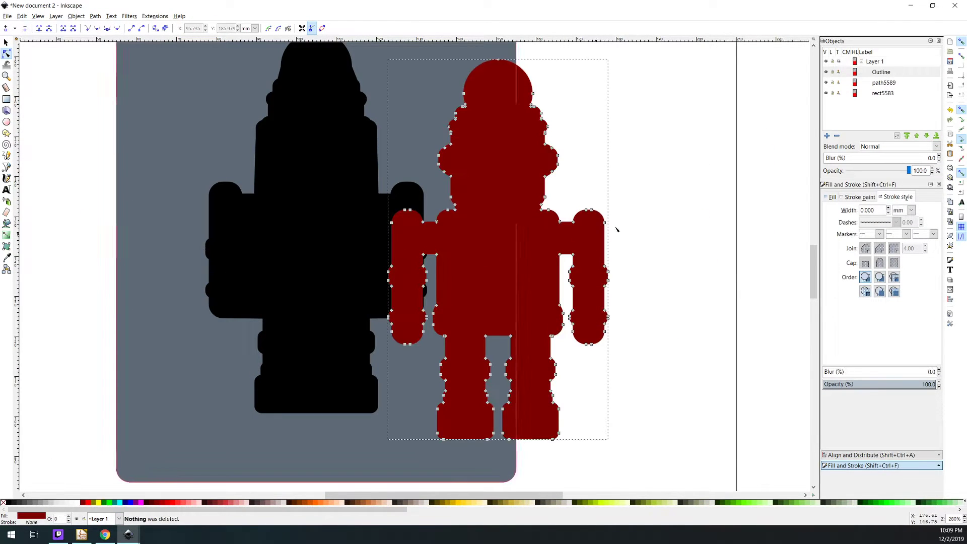
# Center the pasted red Outline horizontally and vertically relative to the page, and deselect it
pyautogui.click(866, 455)
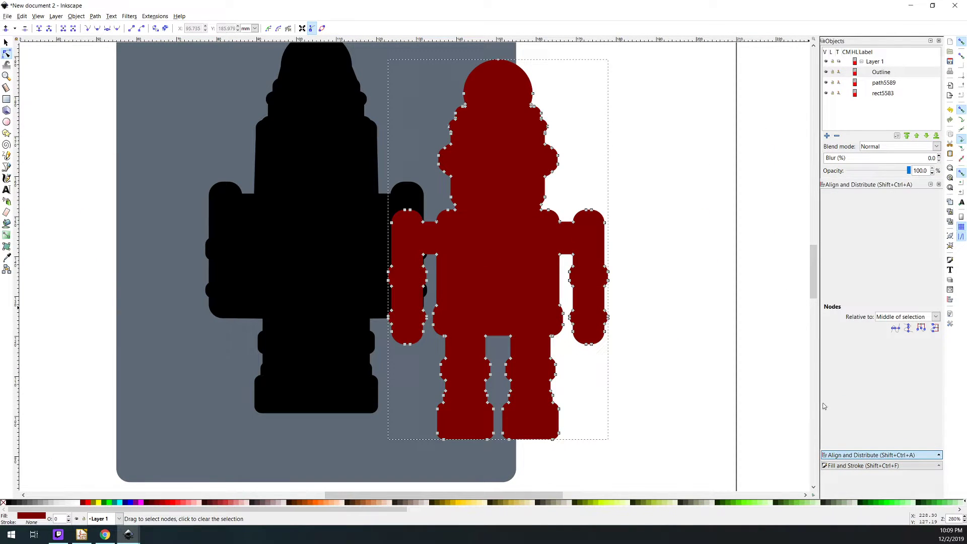
pyautogui.click(844, 466)
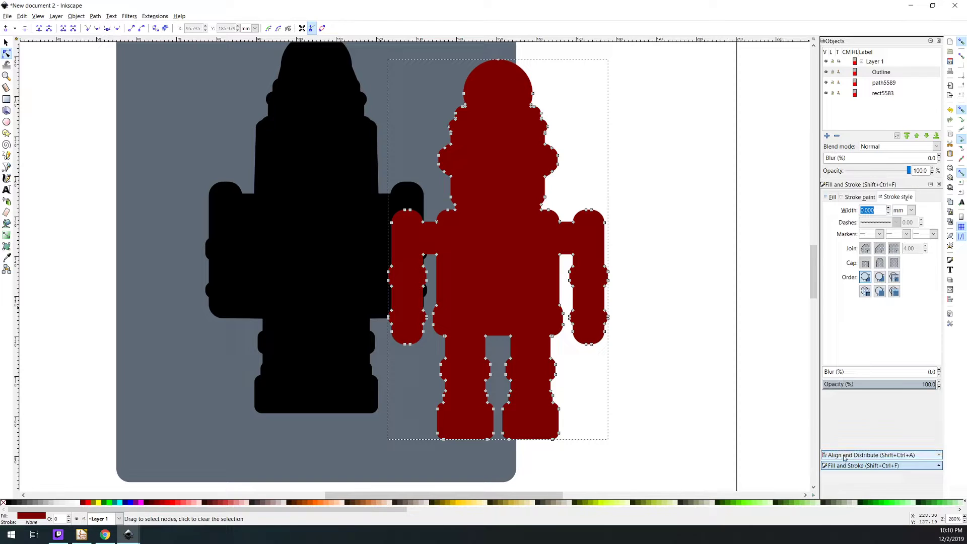
pyautogui.click(845, 456)
pyautogui.click(679, 178)
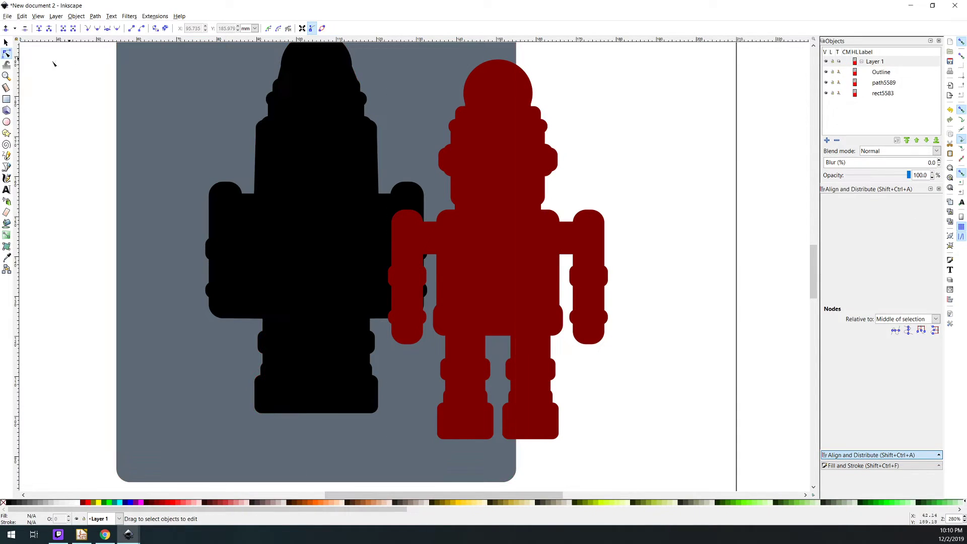
pyautogui.click(6, 42)
pyautogui.click(896, 246)
pyautogui.click(895, 259)
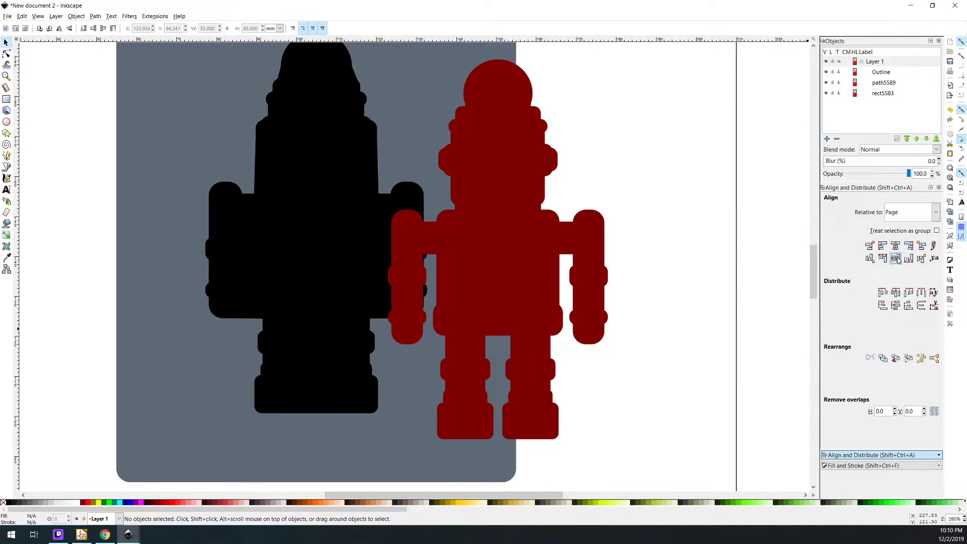
pyautogui.click(884, 82)
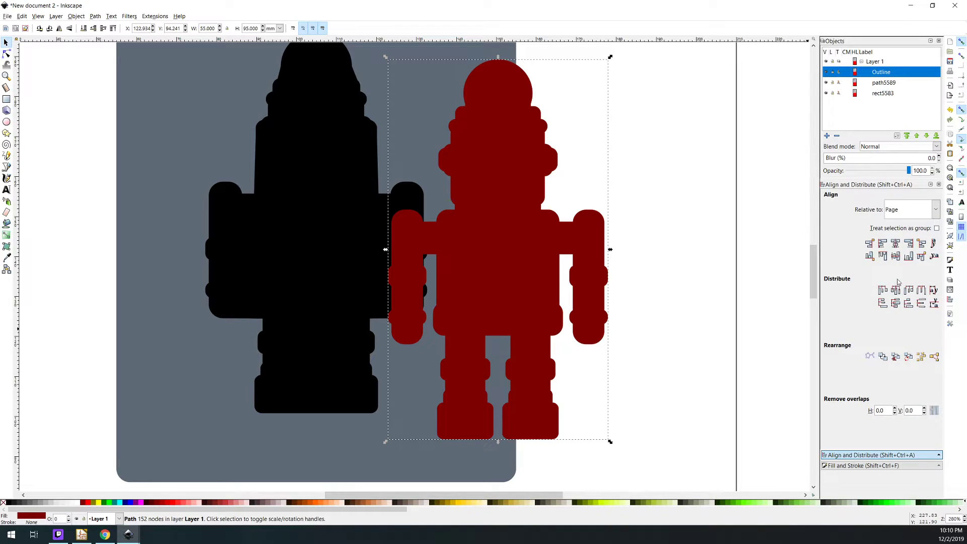
pyautogui.click(896, 246)
pyautogui.click(895, 258)
pyautogui.click(530, 235)
# Examine how the red robot outline fits inside the simplified black cutout, from the head down to the feet and the plate edge
pyautogui.scroll(2, 380, 229)
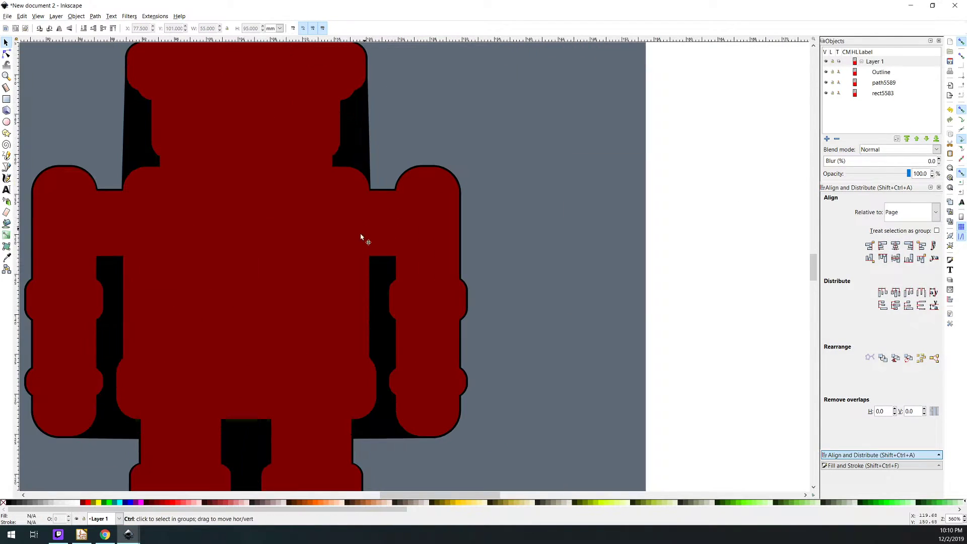
pyautogui.scroll(3, 296, 251)
pyautogui.scroll(-1, 295, 257)
pyautogui.scroll(-7, 275, 247)
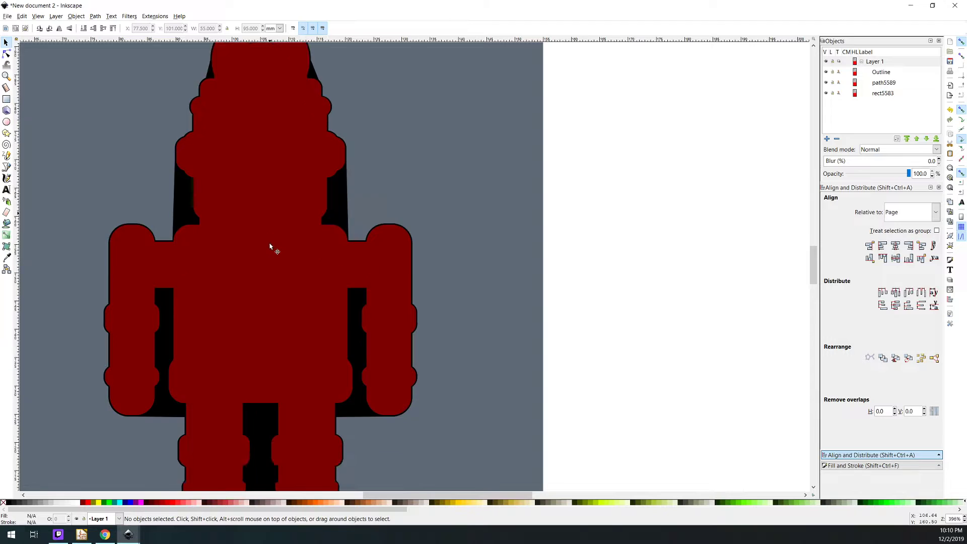
pyautogui.scroll(6, 273, 335)
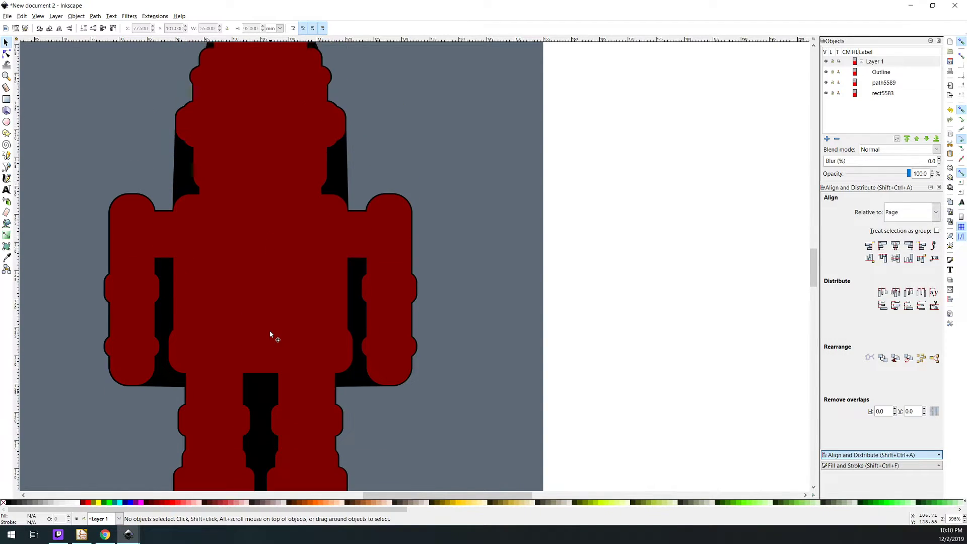
pyautogui.scroll(-7, 296, 319)
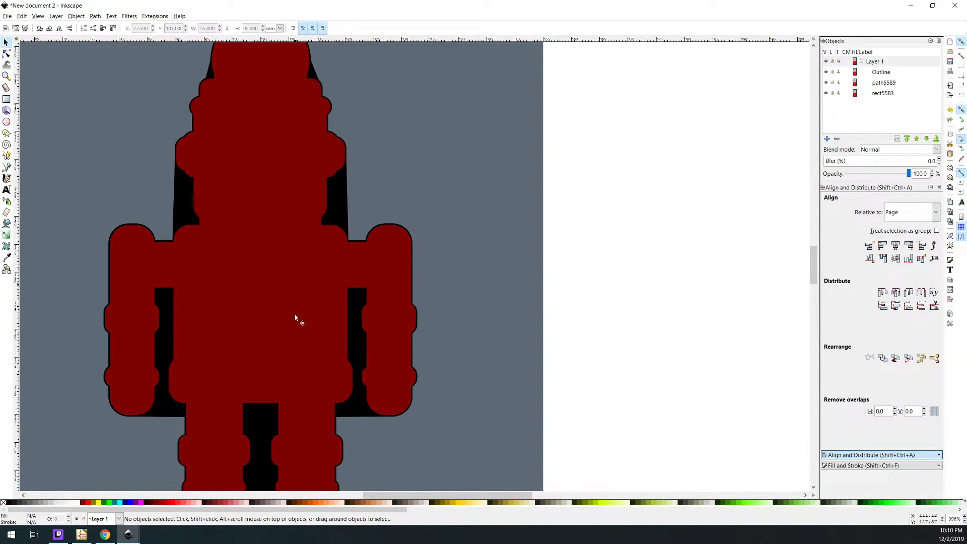
pyautogui.scroll(2, 300, 320)
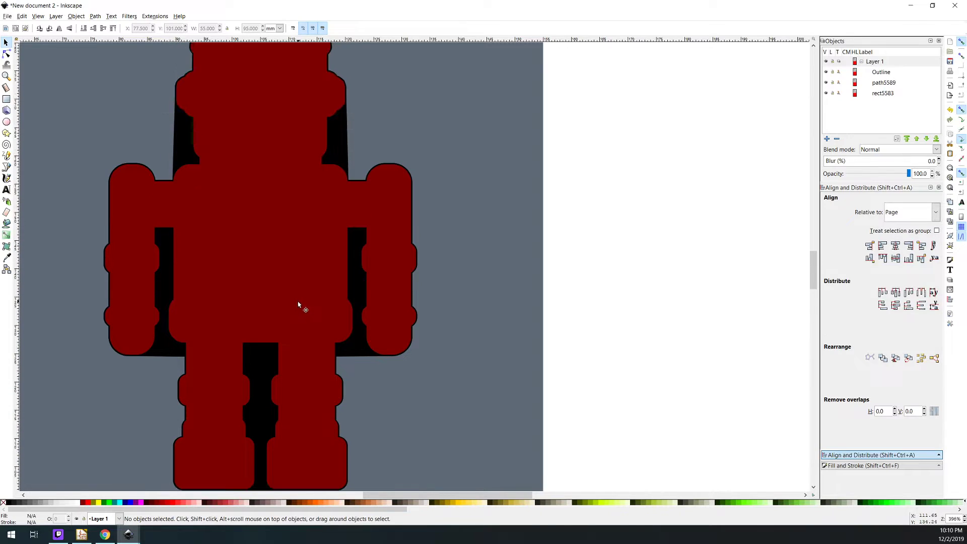
pyautogui.keyDown('ctrl'); pyautogui.scroll(-1, 298, 315); pyautogui.keyUp('ctrl')
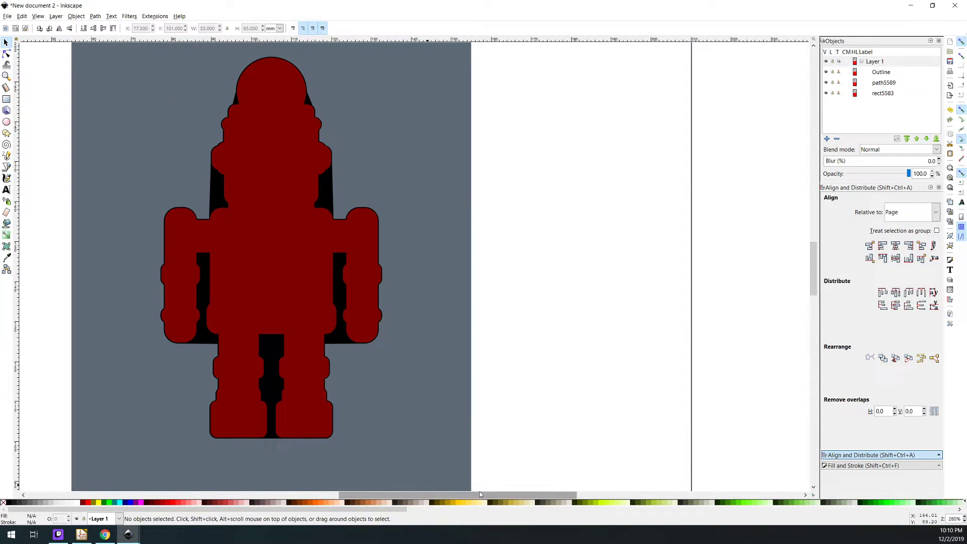
pyautogui.moveTo(479, 495); pyautogui.dragTo(445, 496)
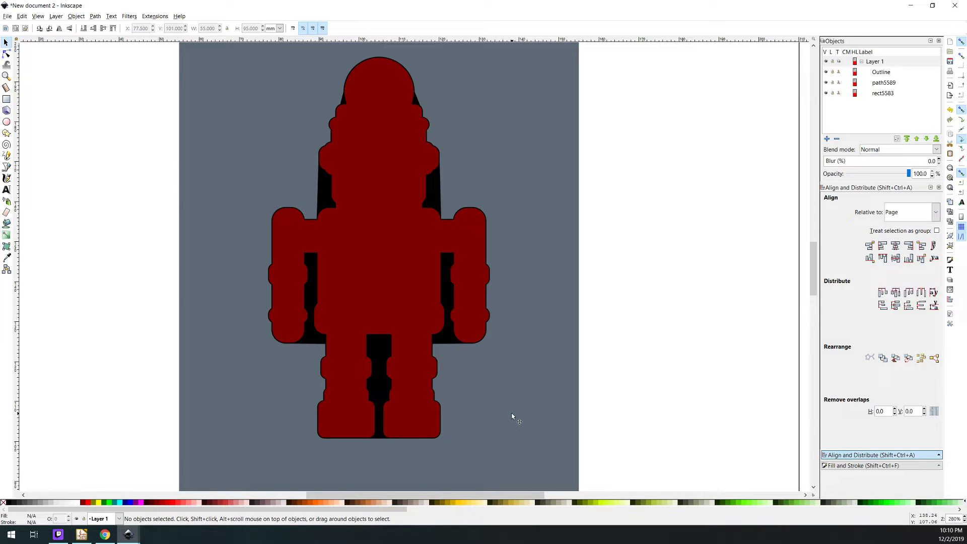
pyautogui.scroll(-4, 437, 357)
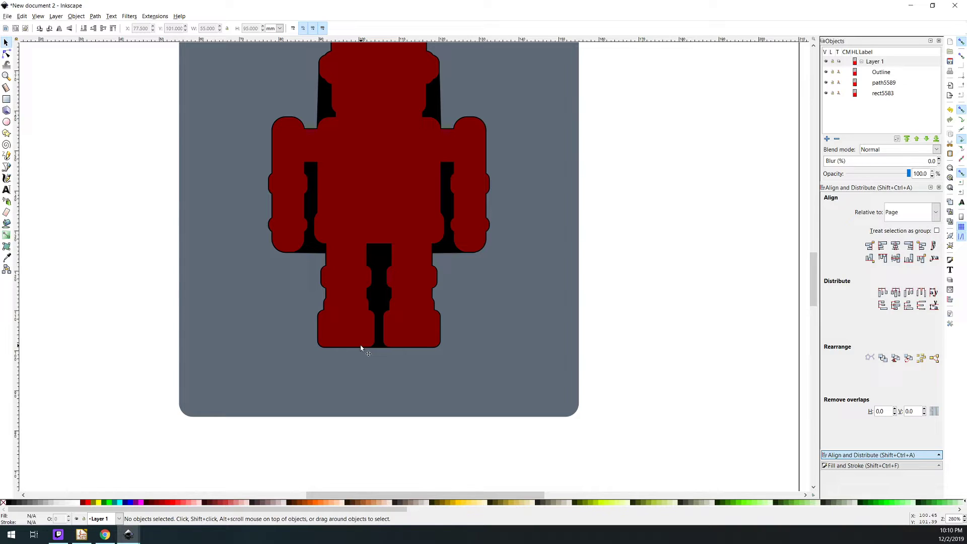
pyautogui.scroll(3, 272, 276)
pyautogui.scroll(3, 349, 304)
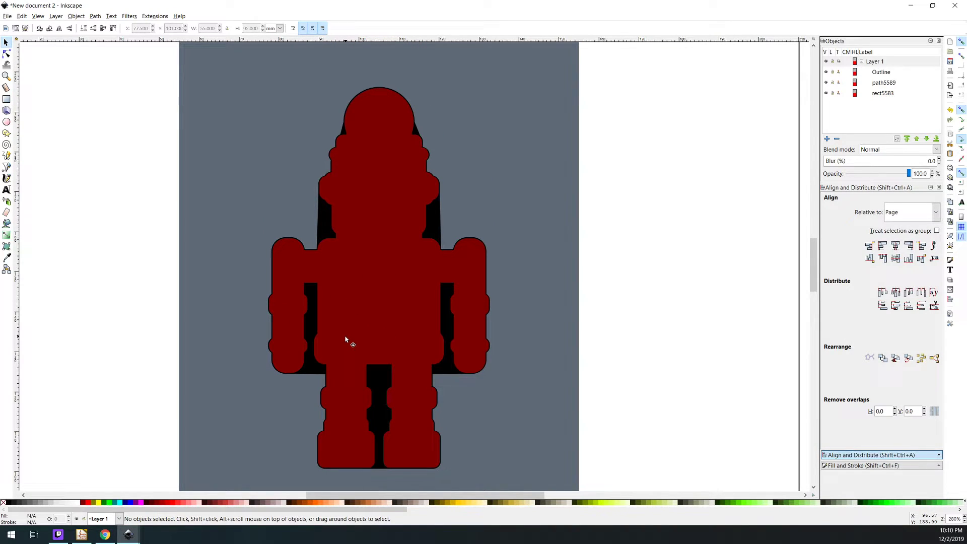
pyautogui.scroll(-3, 346, 339)
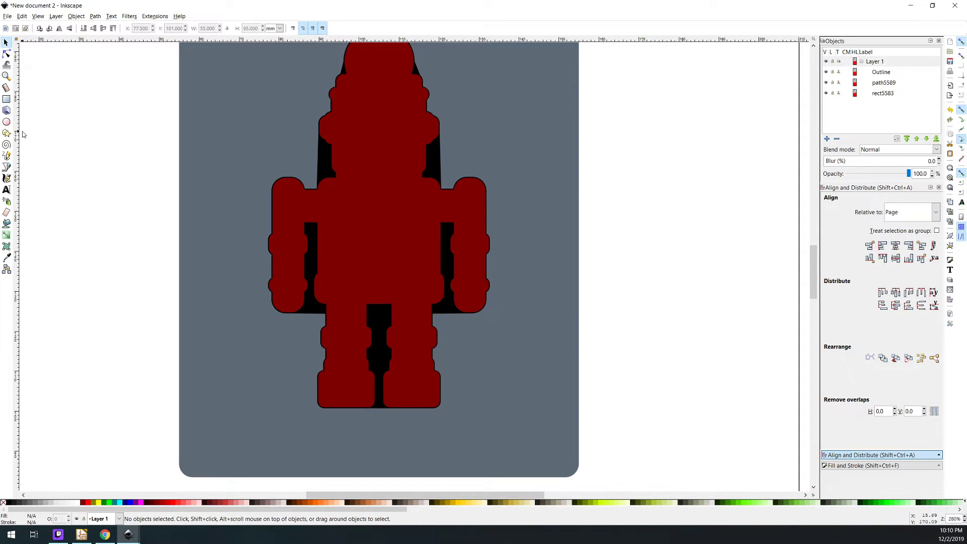
# Draw a circle about 13 mm in diameter and position it between the robot's feet, overlapping the cutout's lower edge
pyautogui.click(7, 121)
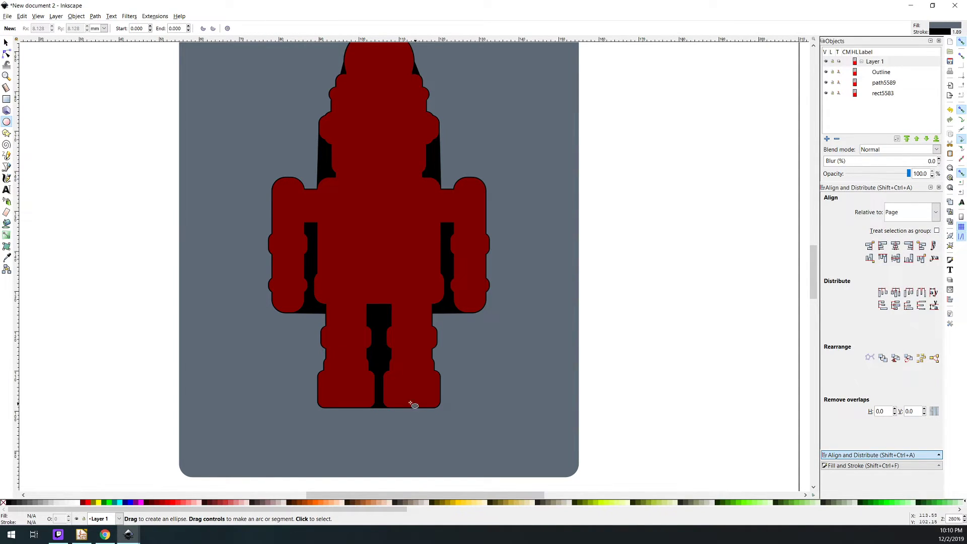
pyautogui.scroll(-2, 413, 405)
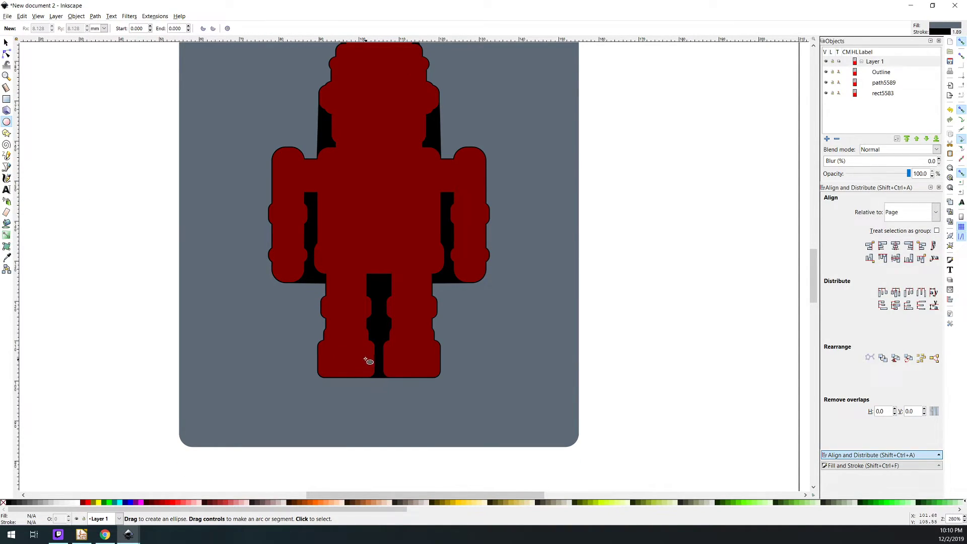
pyautogui.moveTo(358, 364); pyautogui.dragTo(412, 417)
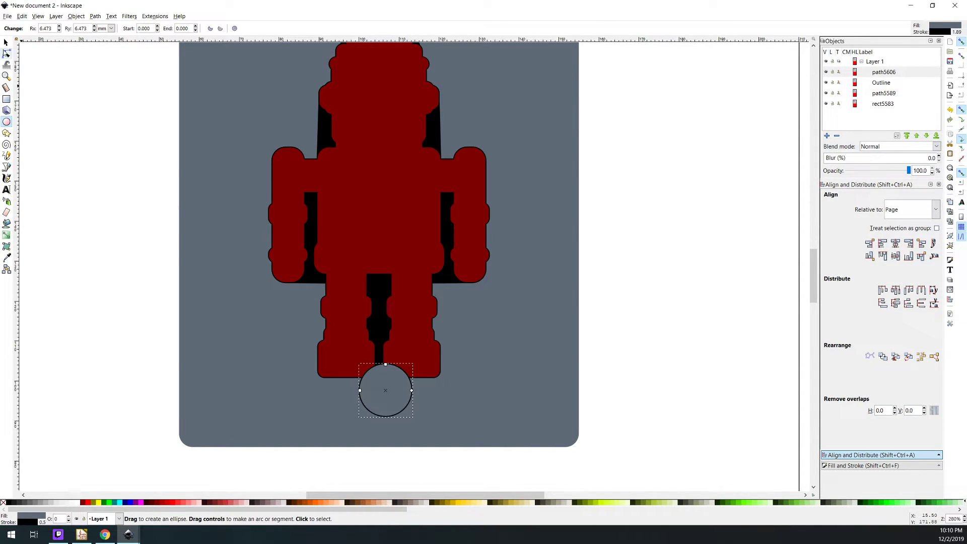
pyautogui.click(6, 42)
pyautogui.moveTo(382, 387); pyautogui.dragTo(369, 365)
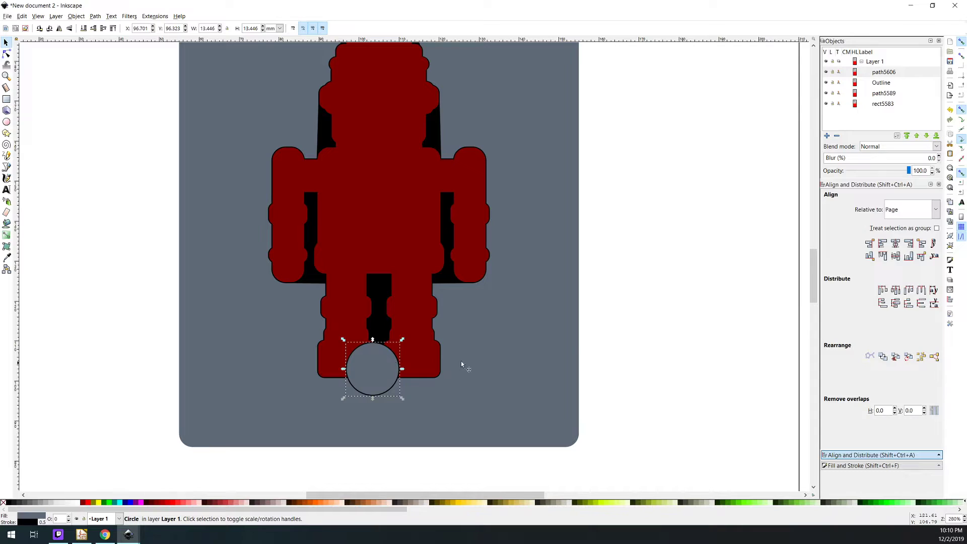
# Remove the circle's stroke paint and shift the circle slightly toward the middle between the robot's feet
pyautogui.click(871, 465)
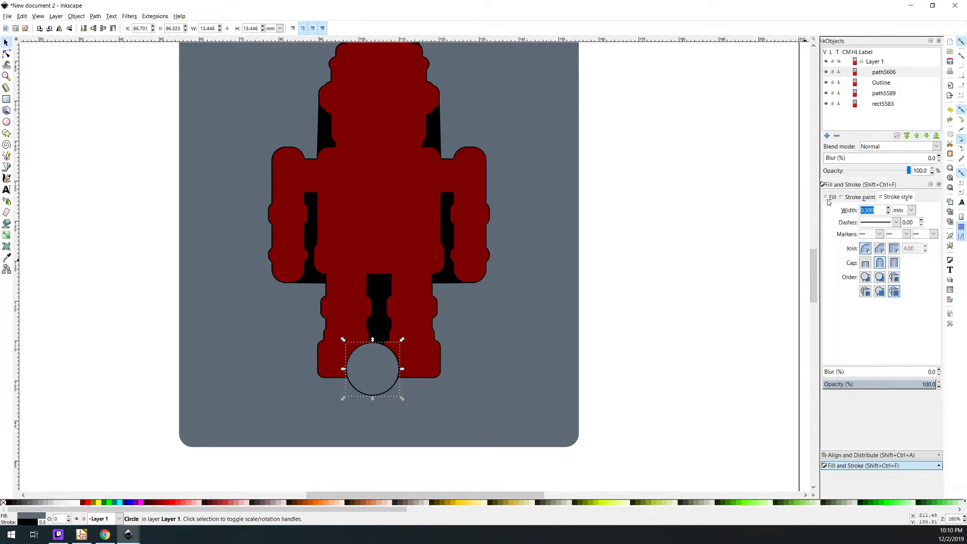
pyautogui.click(830, 198)
pyautogui.press('d')
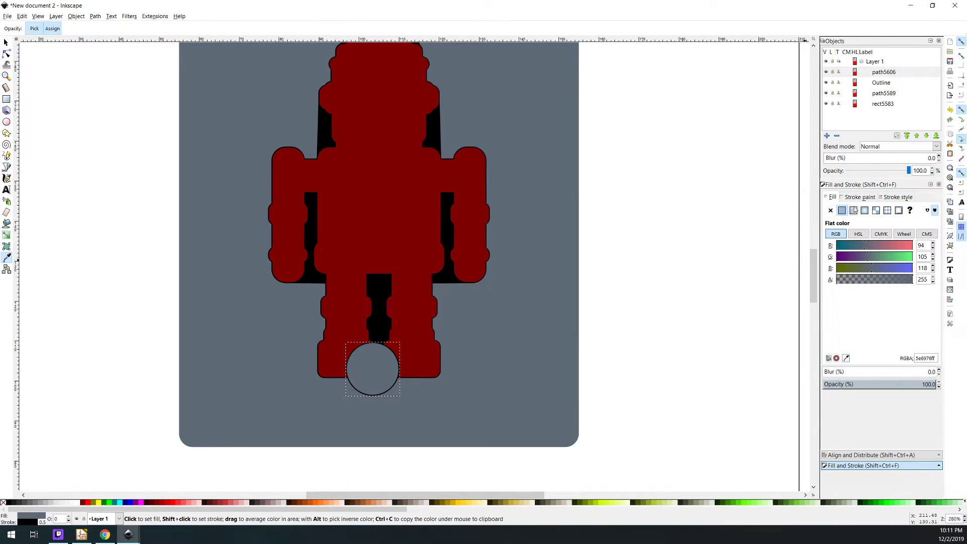
pyautogui.click(859, 198)
pyautogui.click(831, 211)
pyautogui.click(832, 197)
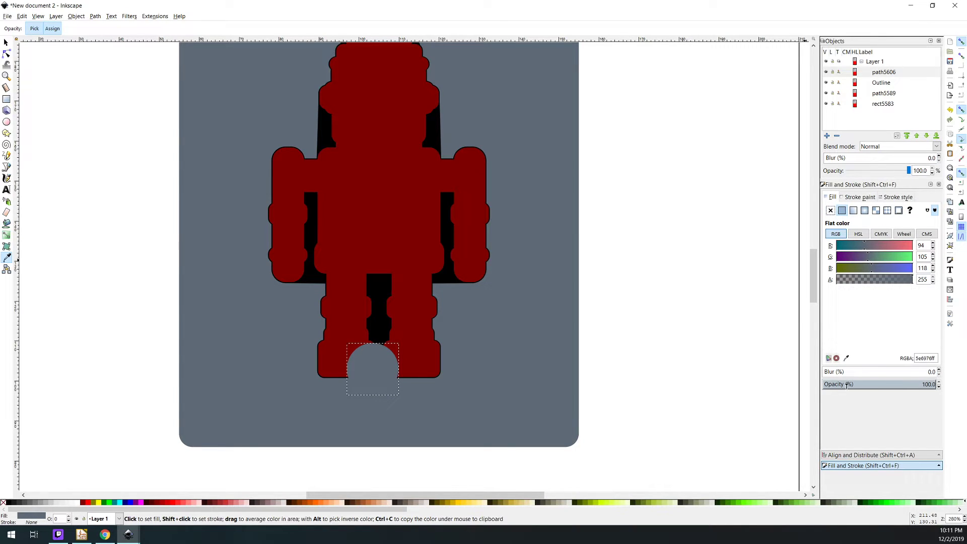
pyautogui.click(6, 43)
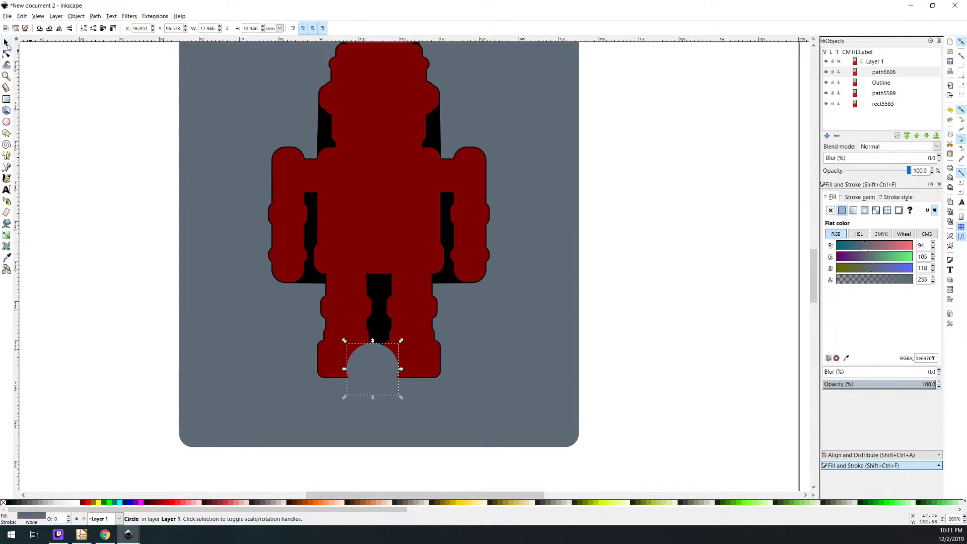
pyautogui.moveTo(378, 373); pyautogui.dragTo(383, 375)
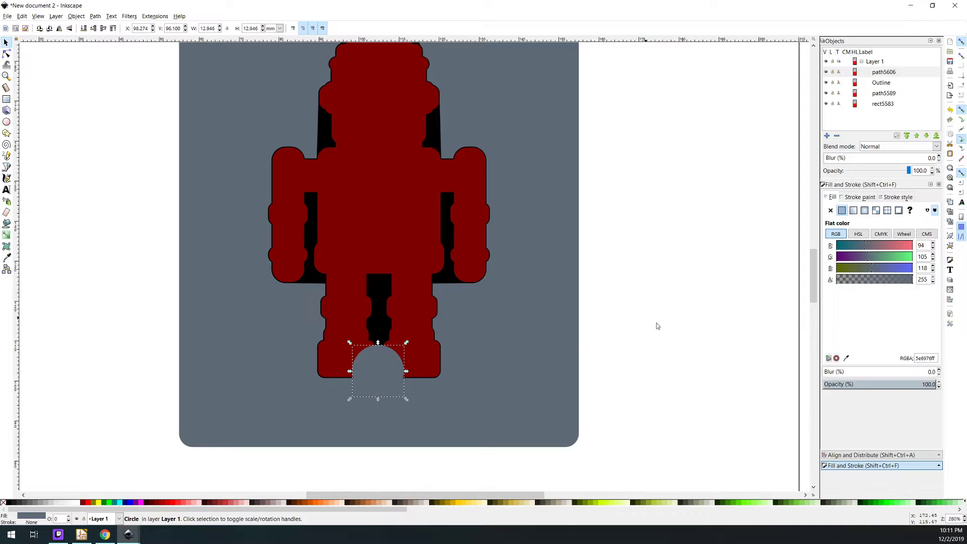
# Set the circle's flat fill color to black, with red, green and blue all at 0
pyautogui.moveTo(927, 246); pyautogui.dragTo(870, 242)
pyautogui.write('0')
pyautogui.press('Tab')
pyautogui.write('0')
pyautogui.press('Tab')
pyautogui.write('0')
pyautogui.press('Tab')
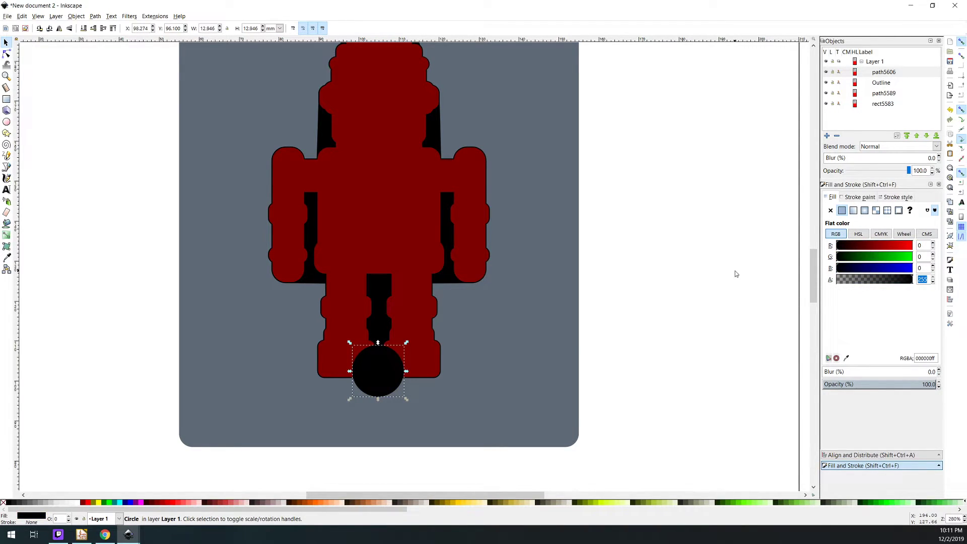
# Hide the red Outline and center the black circle horizontally relative to the page
pyautogui.click(826, 83)
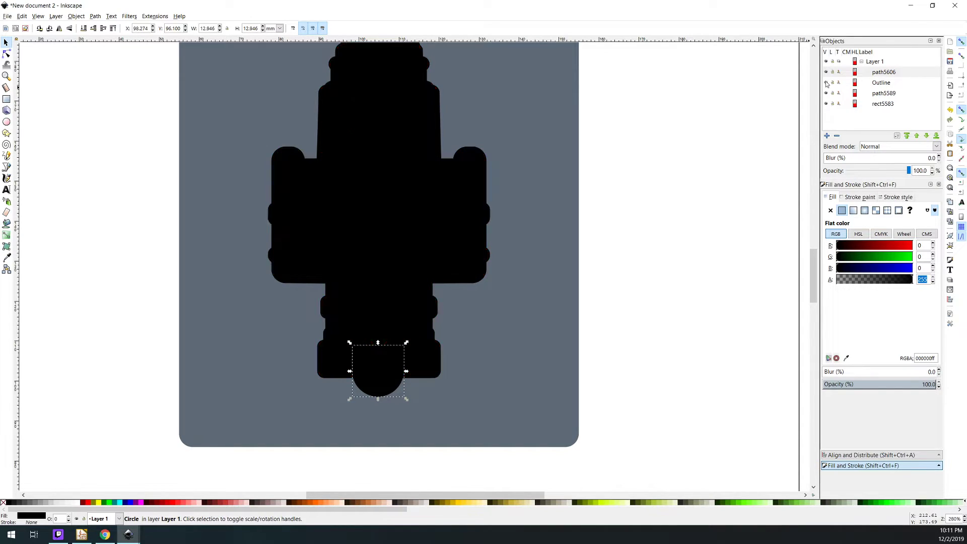
pyautogui.click(679, 284)
pyautogui.click(383, 389)
pyautogui.click(836, 455)
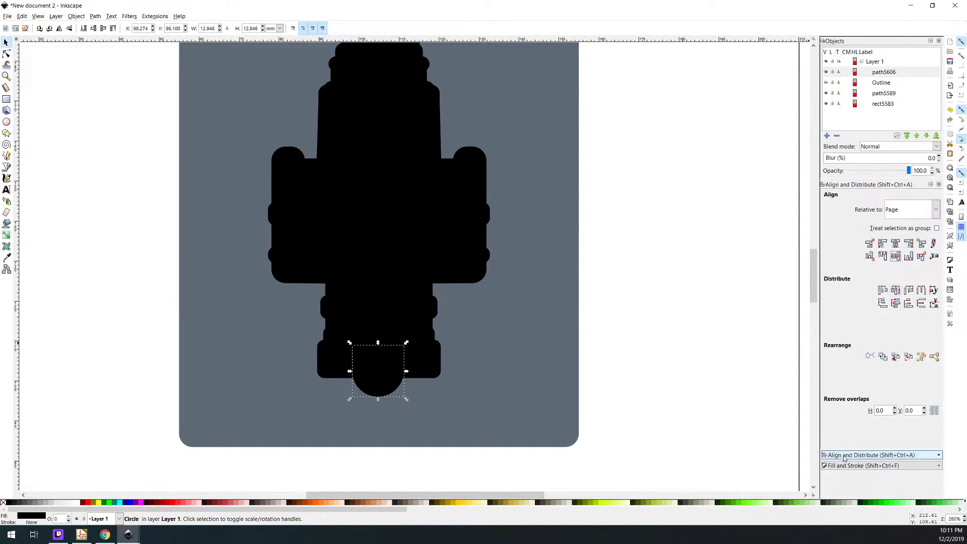
pyautogui.click(897, 256)
pyautogui.click(753, 287)
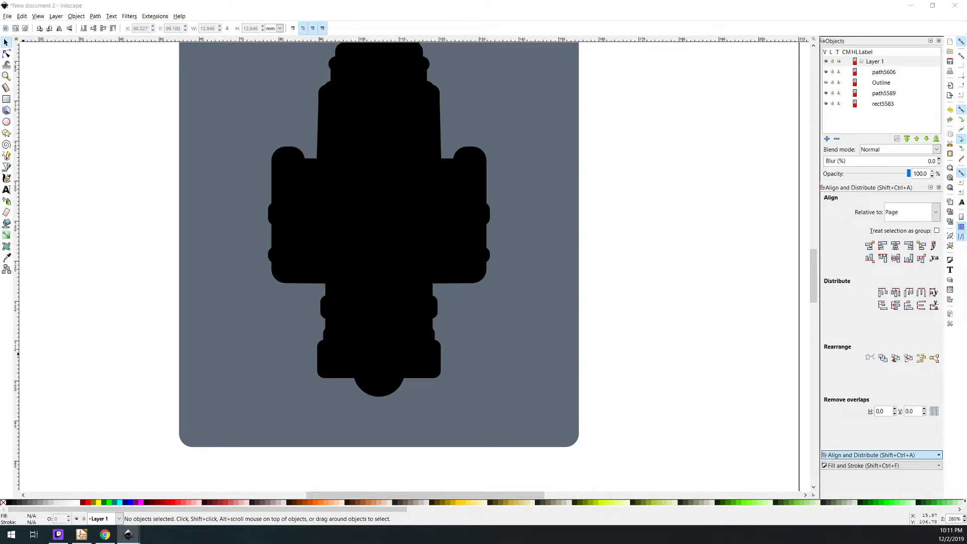
# Lock the circle's proportions, enlarge it to 25 mm, and move it down over the lower edge of the feet
pyautogui.click(371, 375)
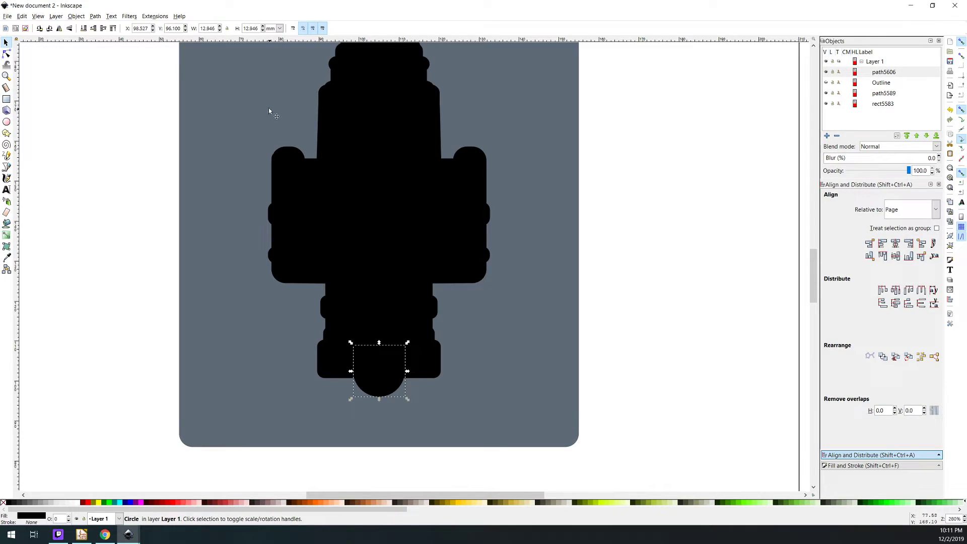
pyautogui.doubleClick(214, 29)
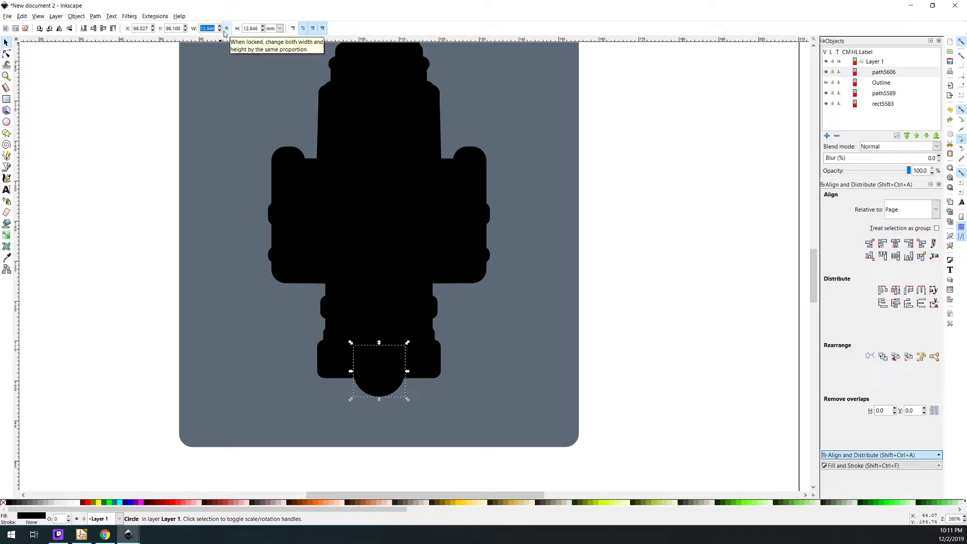
pyautogui.write('25')
pyautogui.press('Return')
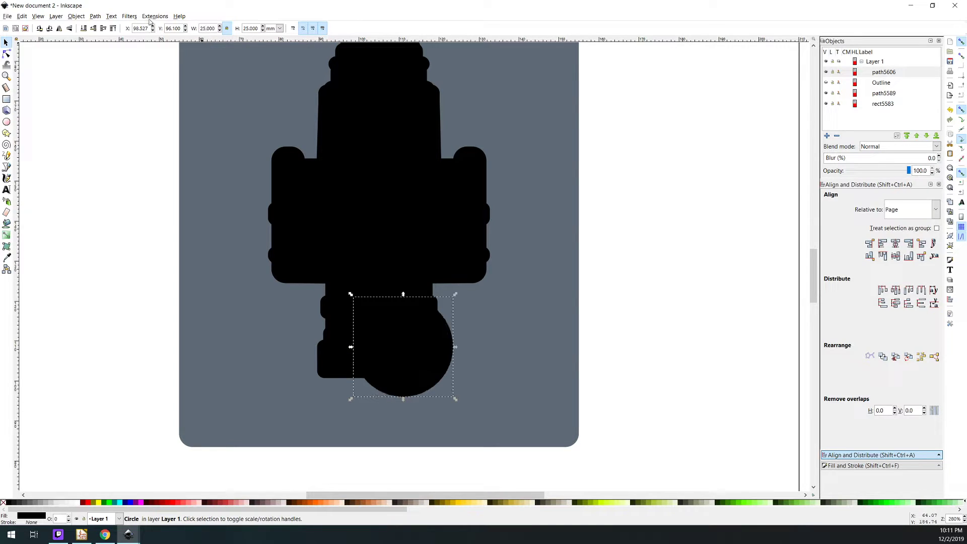
pyautogui.moveTo(401, 346); pyautogui.dragTo(376, 389)
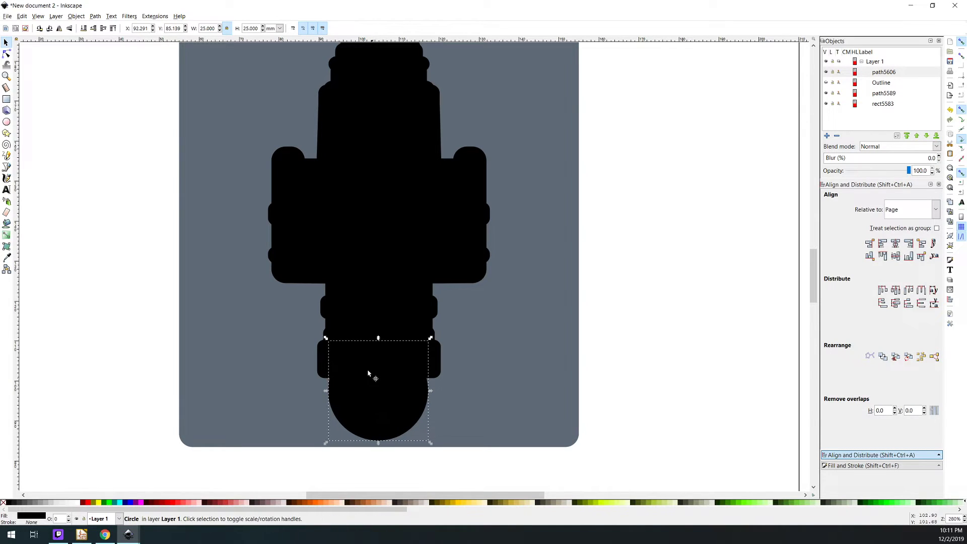
# Resize the circle to 18 mm wide and high with its proportions locked
pyautogui.doubleClick(210, 29)
pyautogui.write('13')
pyautogui.write('1')
pyautogui.write('8')
pyautogui.press('Return')
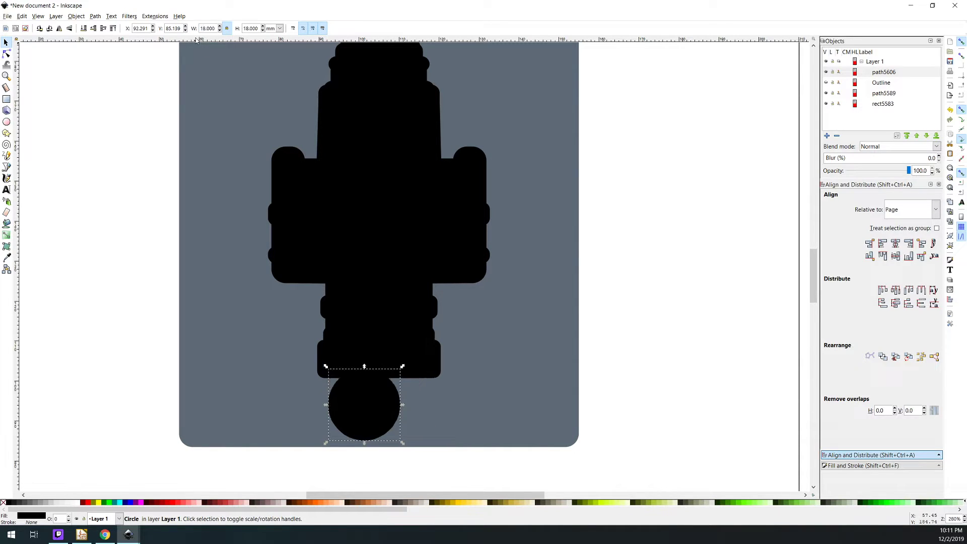
# Move the circle up over the cutout's foot edge, center it horizontally on the page, and lower it slightly to about Y 91.5 mm
pyautogui.moveTo(373, 411); pyautogui.dragTo(390, 379)
pyautogui.click(597, 392)
pyautogui.click(402, 378)
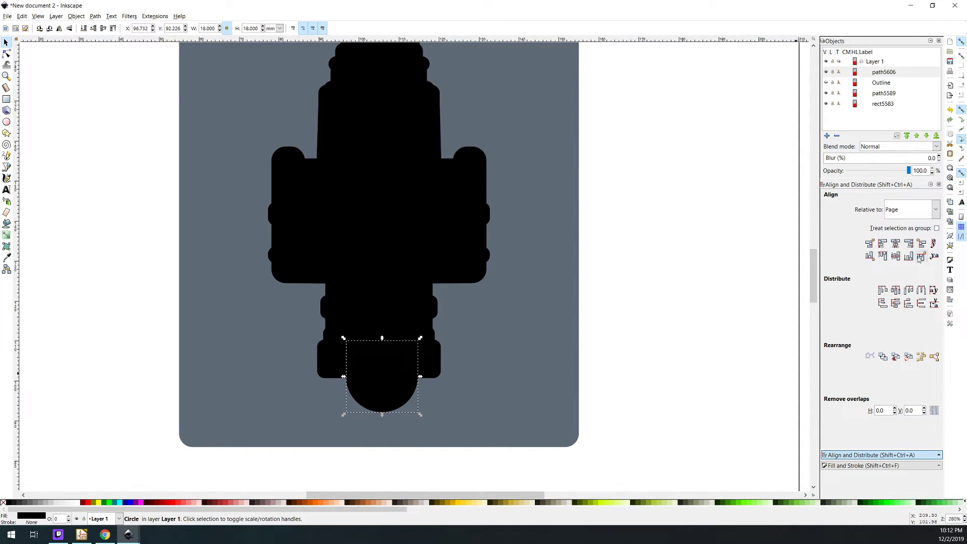
pyautogui.click(896, 244)
pyautogui.press('Escape')
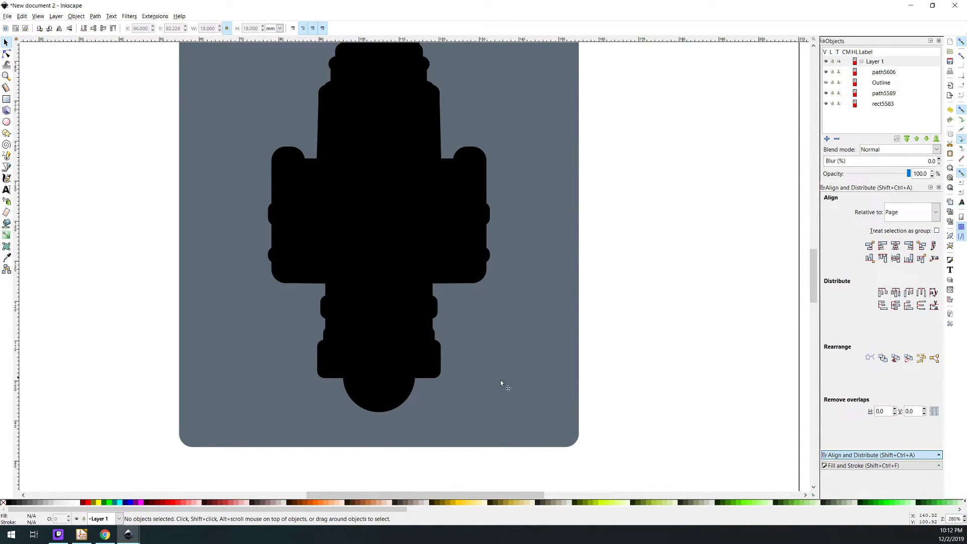
pyautogui.click(388, 382)
pyautogui.moveTo(388, 380)
pyautogui.mouseDown()
pyautogui.moveTo(386, 398)
pyautogui.moveTo(399, 403)
pyautogui.moveTo(397, 392)
pyautogui.mouseUp()
pyautogui.click(631, 369)
# Raise the hidden Outline above the circle in the object stacking order
pyautogui.click(885, 72)
pyautogui.click(881, 83)
pyautogui.click(906, 136)
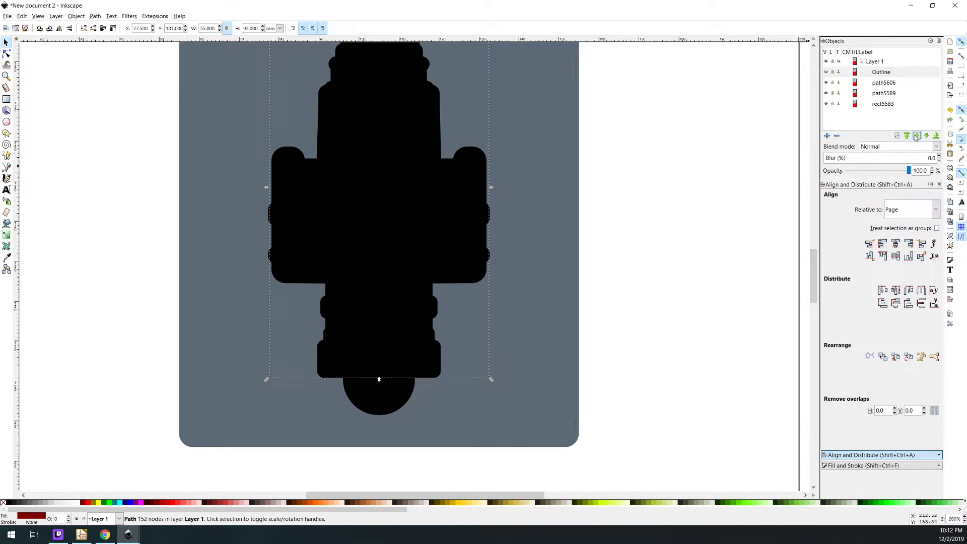
pyautogui.click(884, 83)
pyautogui.click(472, 333)
# Show the red Outline to check how it sits over the cutout and circle, then hide it again
pyautogui.scroll(3, 453, 347)
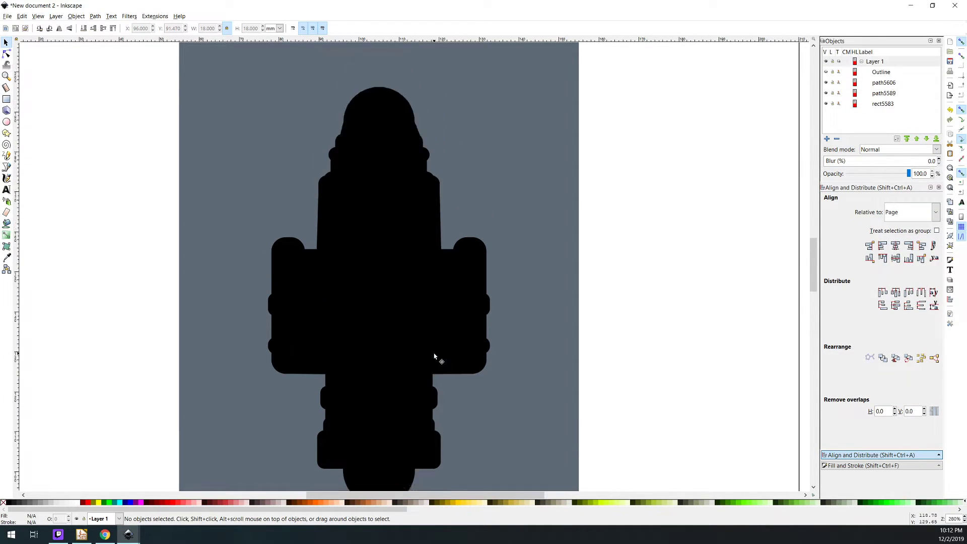
pyautogui.scroll(-2, 436, 355)
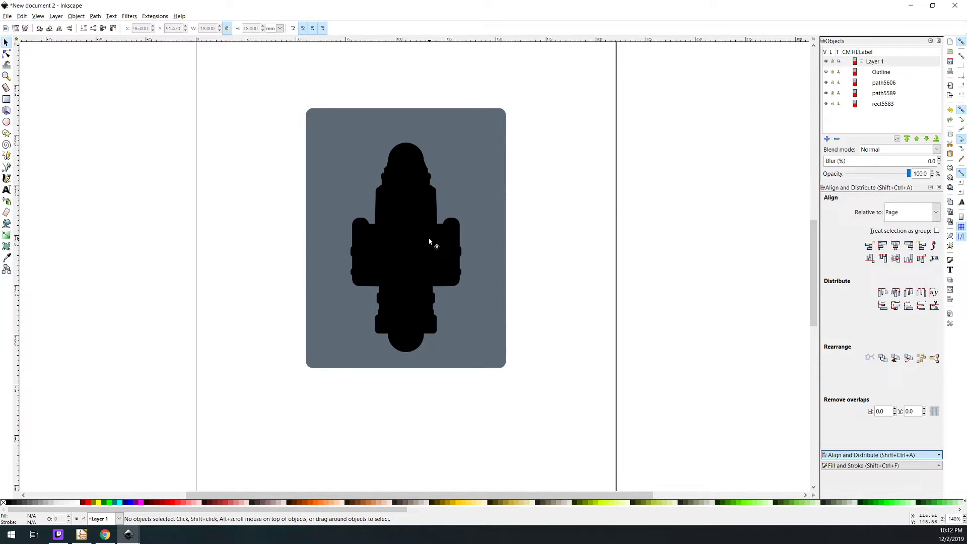
pyautogui.click(881, 82)
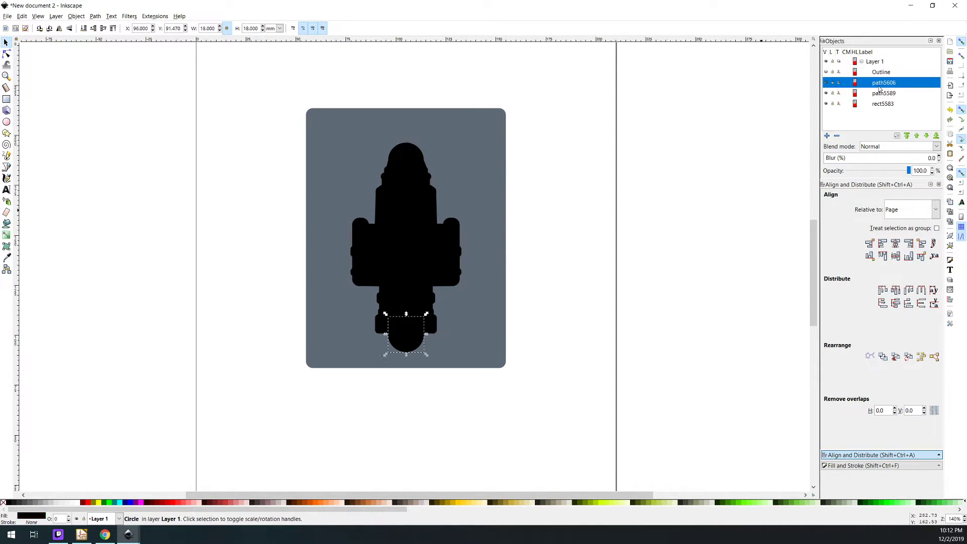
pyautogui.click(881, 72)
pyautogui.click(827, 73)
pyautogui.click(674, 235)
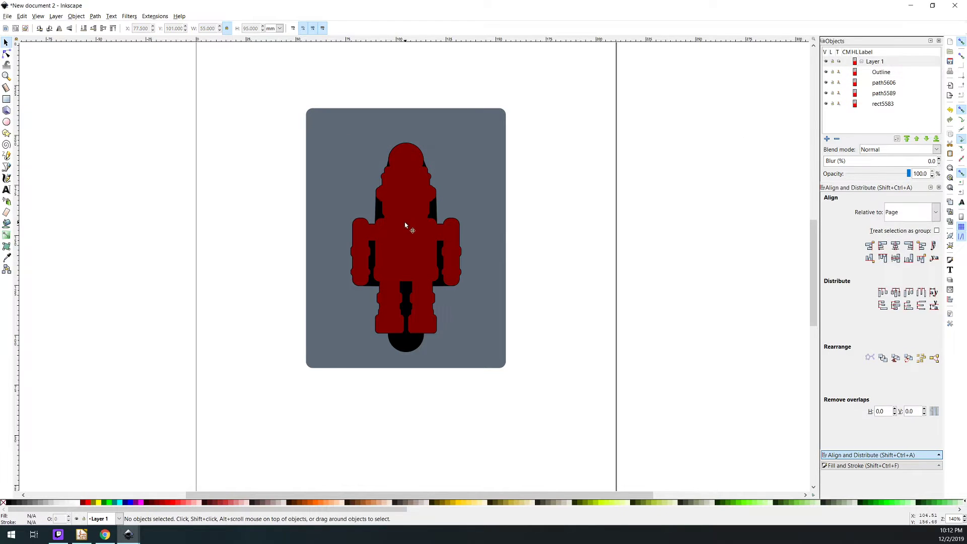
pyautogui.click(406, 227)
pyautogui.click(597, 306)
pyautogui.click(826, 61)
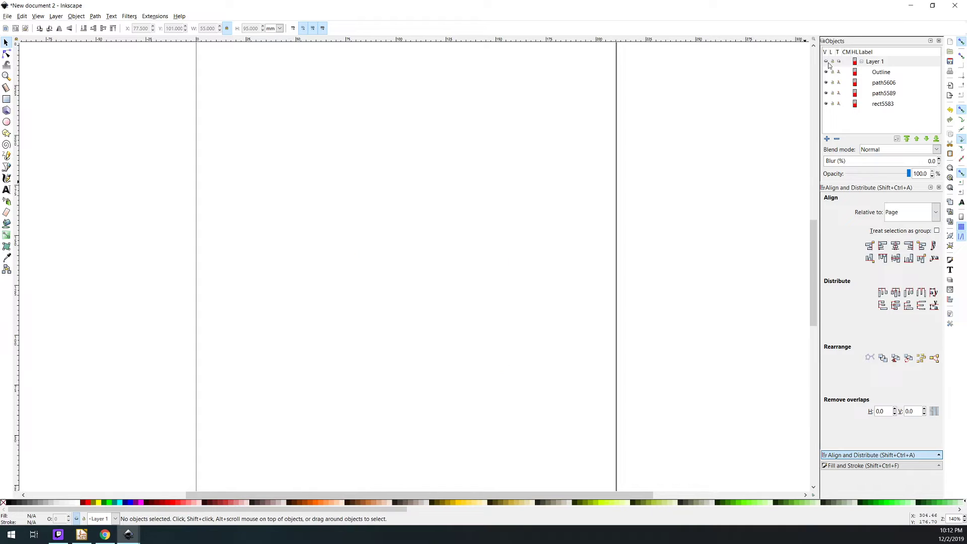
pyautogui.click(826, 62)
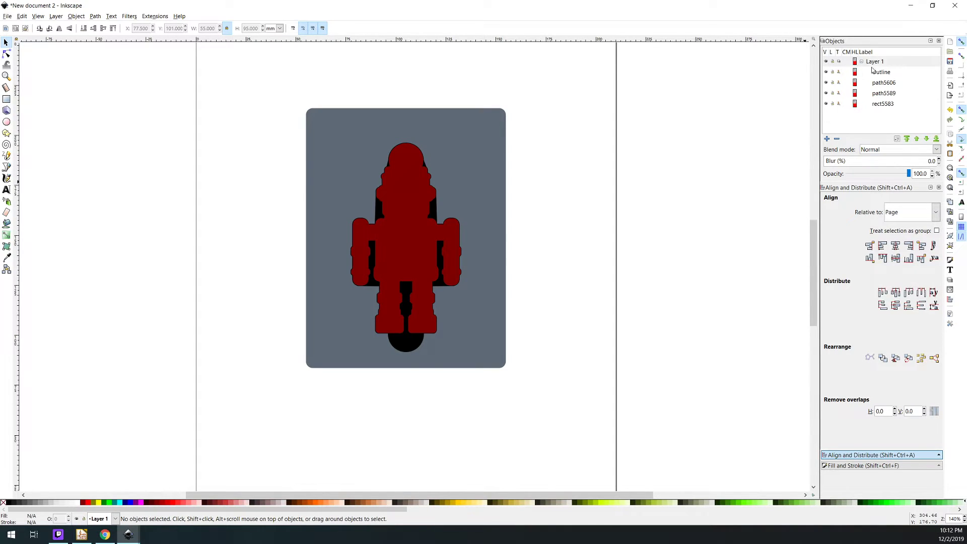
pyautogui.click(827, 72)
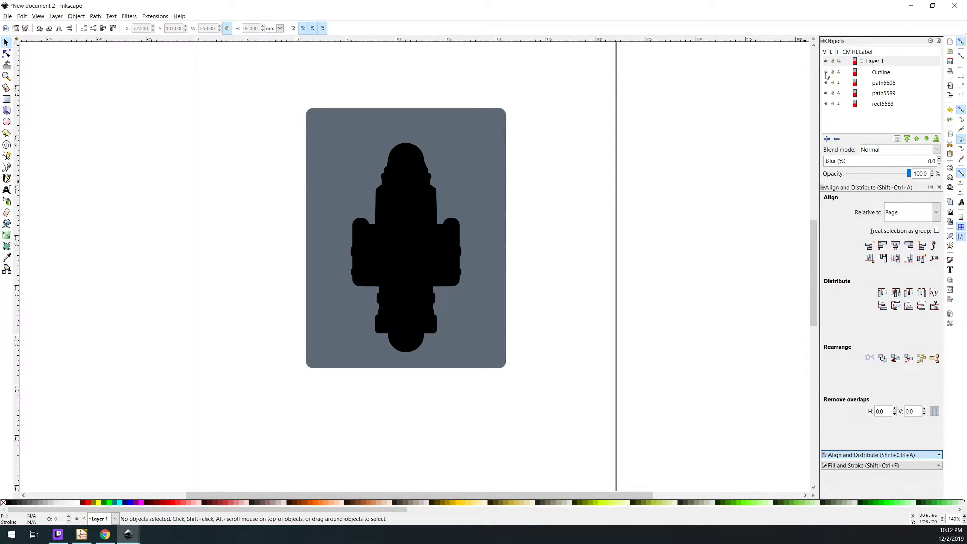
# Merge the 18 mm circle and the black robot cutout into one path with Union
pyautogui.click(406, 346)
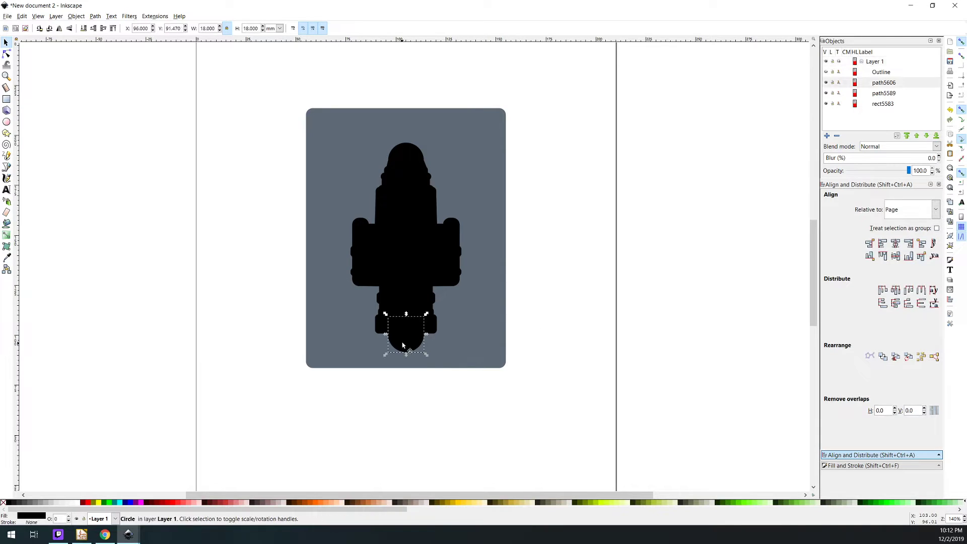
pyautogui.keyDown('shift'); pyautogui.click(406, 256); pyautogui.keyUp('shift')
pyautogui.click(80, 16)
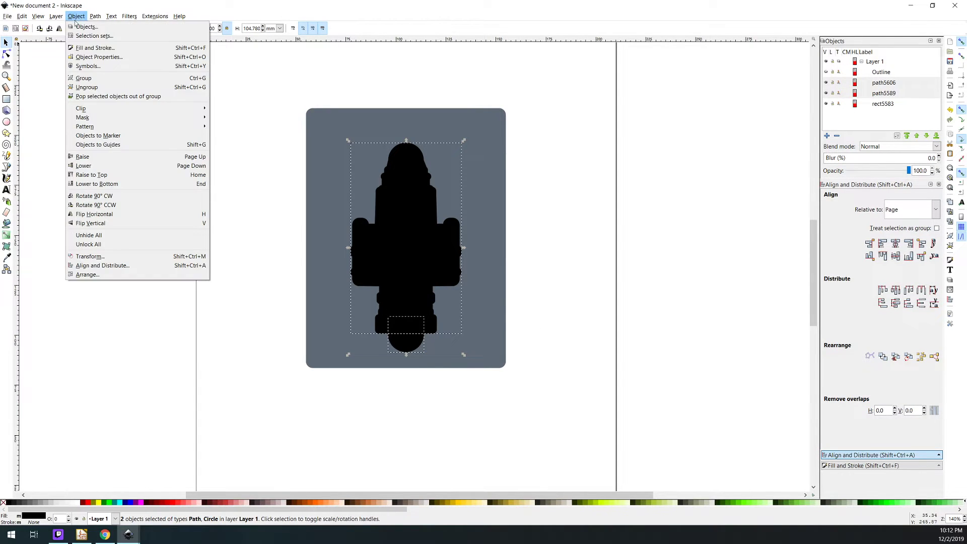
pyautogui.click(129, 16)
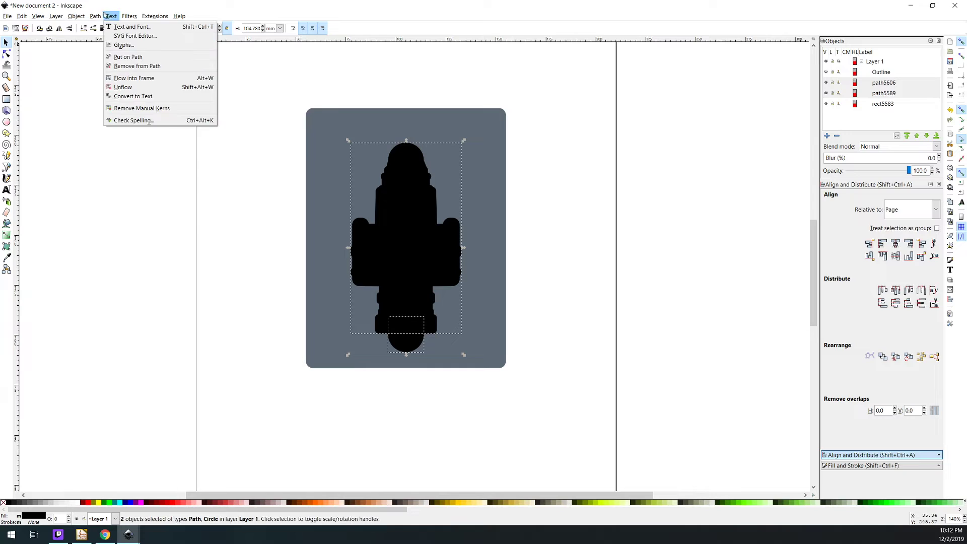
pyautogui.moveTo(95, 16)
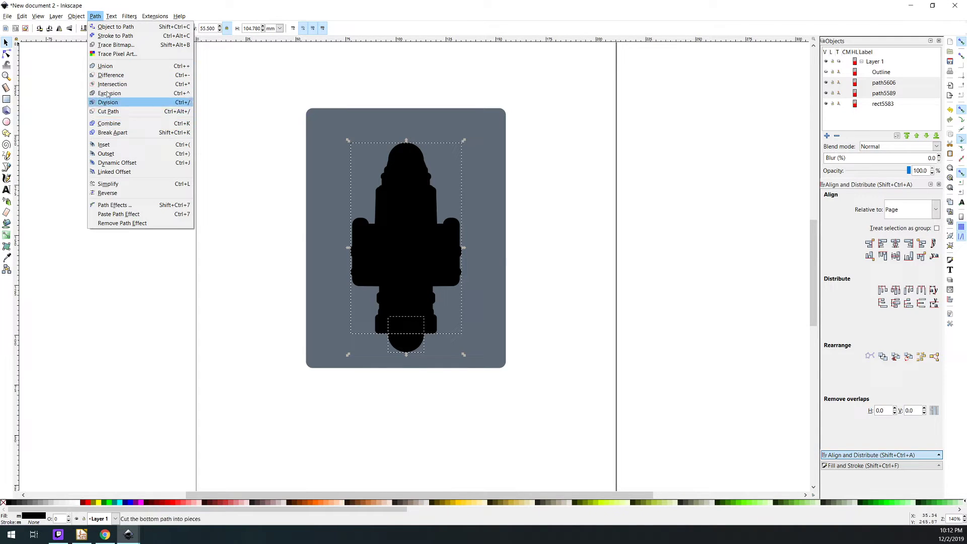
pyautogui.click(105, 66)
pyautogui.click(605, 308)
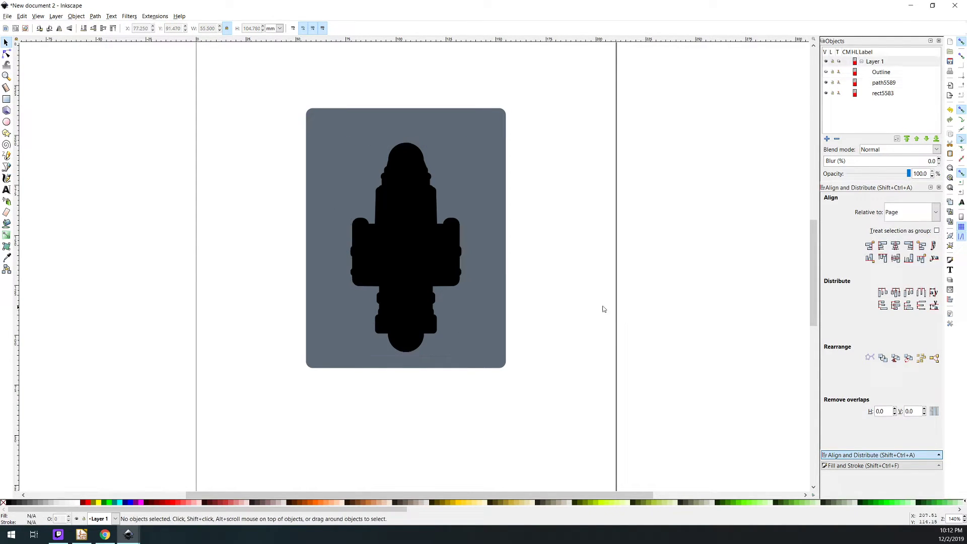
# Inspect the nodes around the merged robot cutout, then deselect it
pyautogui.click(6, 53)
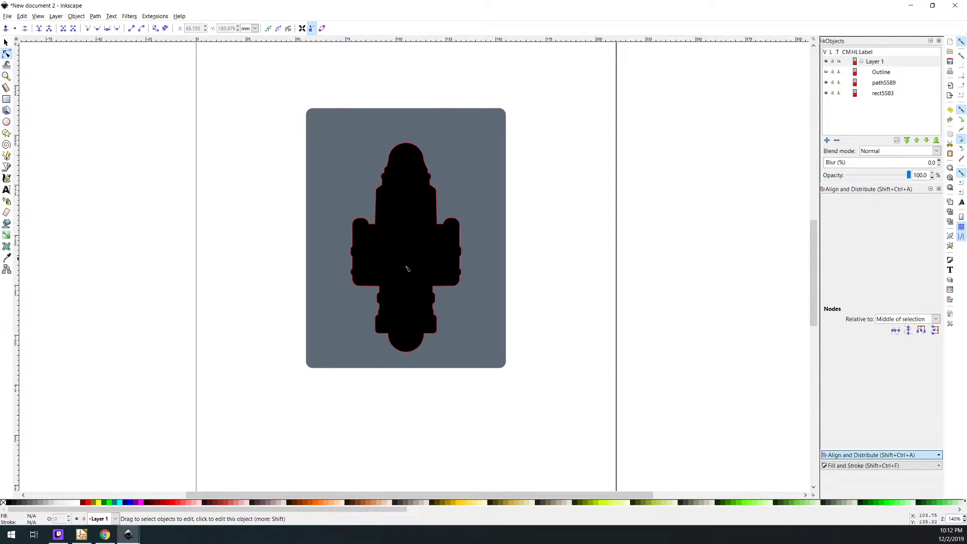
pyautogui.click(417, 265)
pyautogui.click(6, 42)
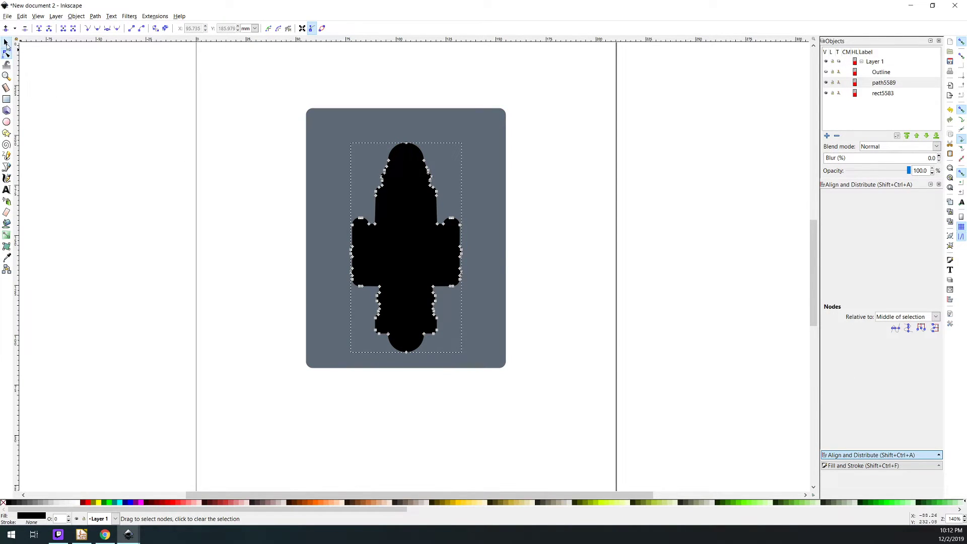
pyautogui.click(674, 221)
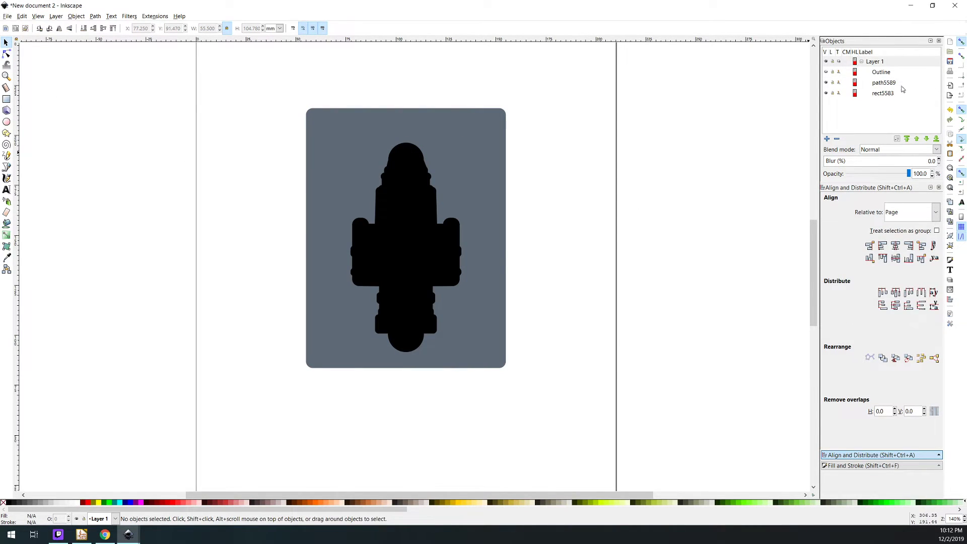
# Compare the red Outline with the merged cutout, leave the Outline hidden, and look closely at the rounded notch below the feet
pyautogui.click(825, 72)
pyautogui.click(826, 72)
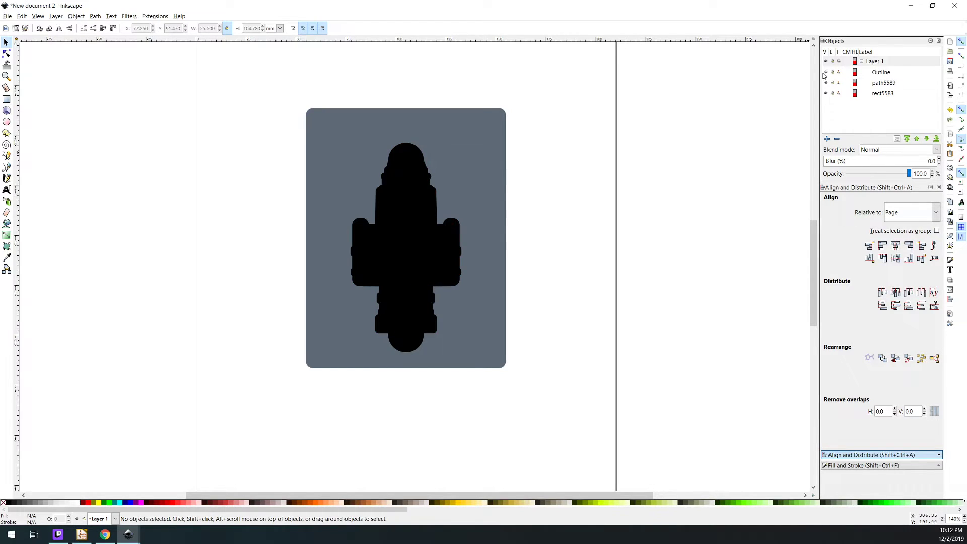
pyautogui.click(874, 76)
pyautogui.keyDown('shift'); pyautogui.click(883, 84); pyautogui.keyUp('shift')
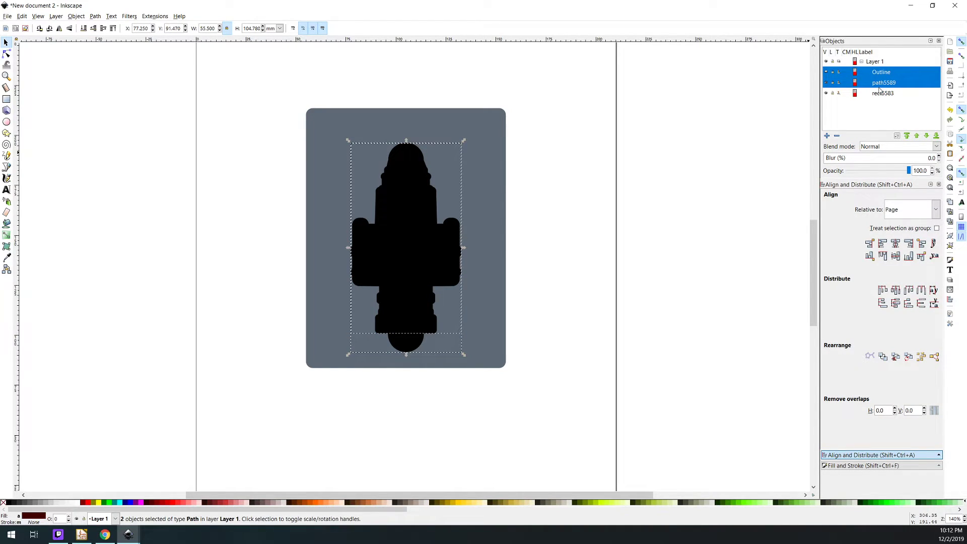
pyautogui.click(882, 86)
pyautogui.click(626, 252)
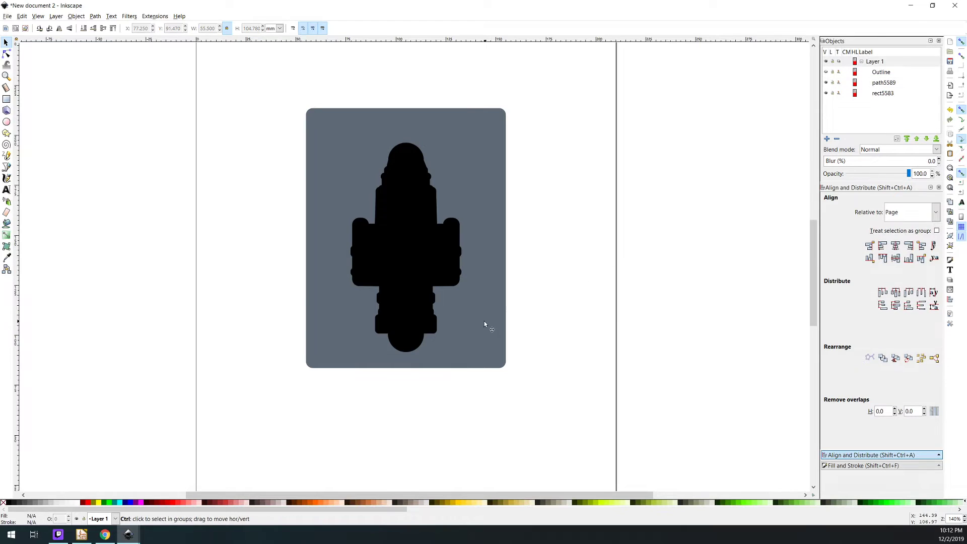
pyautogui.scroll(2, 485, 322)
pyautogui.scroll(2, 473, 325)
pyautogui.scroll(-5, 476, 330)
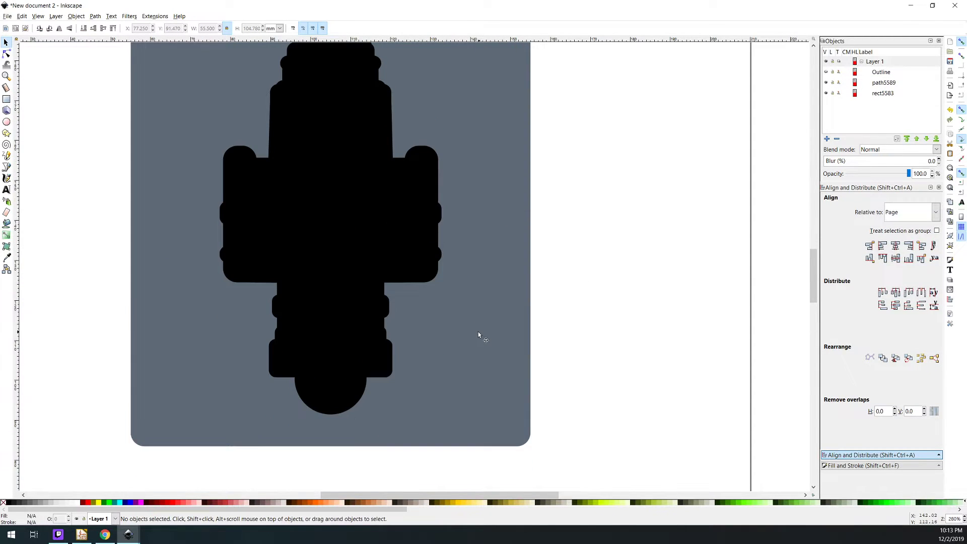
# Review the whole jig, selecting the plate and the robot cutout in turn and together, and deselect everything
pyautogui.scroll(4, 478, 324)
pyautogui.click(485, 283)
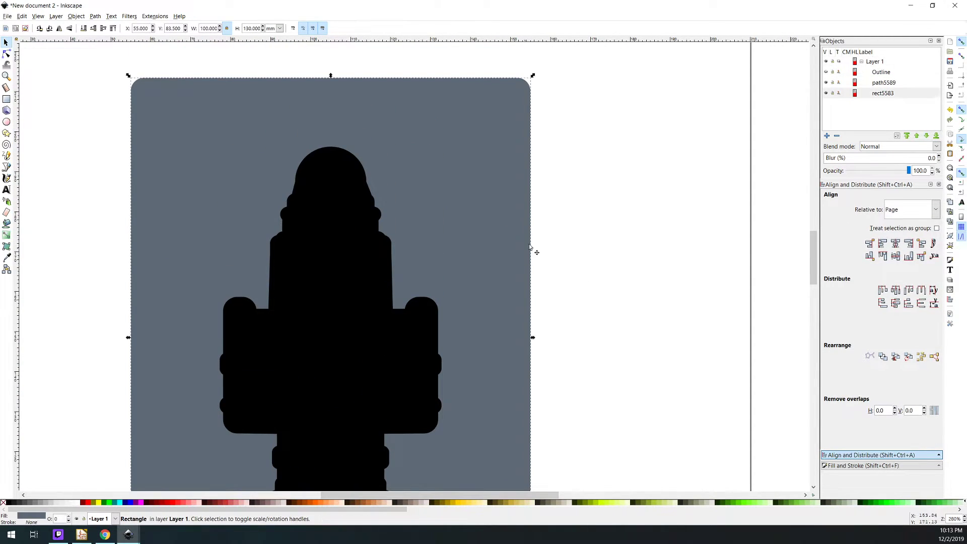
pyautogui.scroll(-2, 544, 245)
pyautogui.scroll(-1, 543, 245)
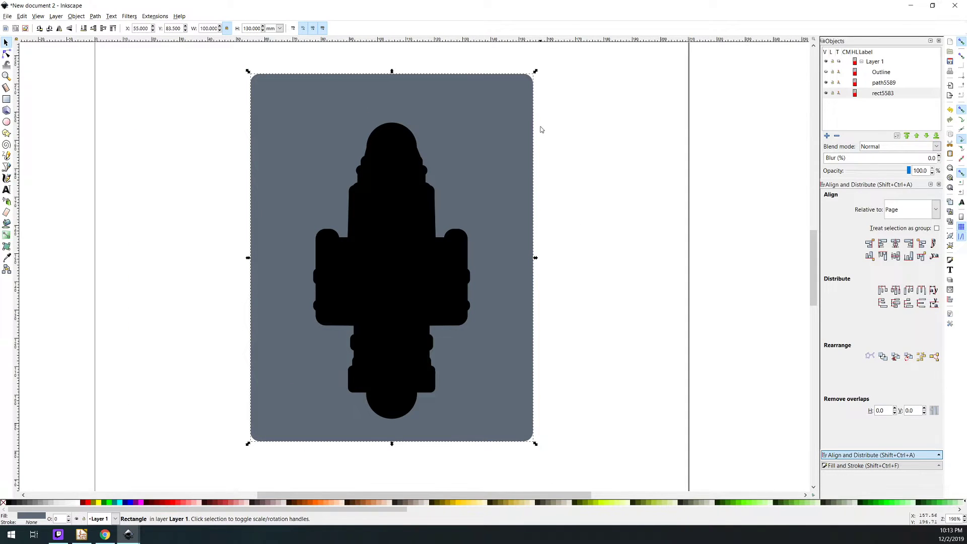
pyautogui.press('Escape')
pyautogui.click(449, 255)
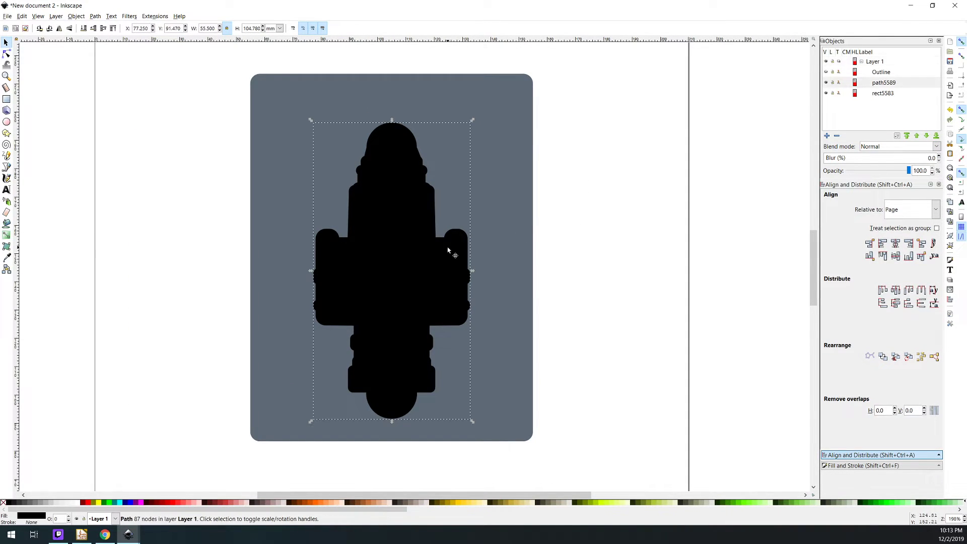
pyautogui.keyDown('shift'); pyautogui.click(492, 264); pyautogui.keyUp('shift')
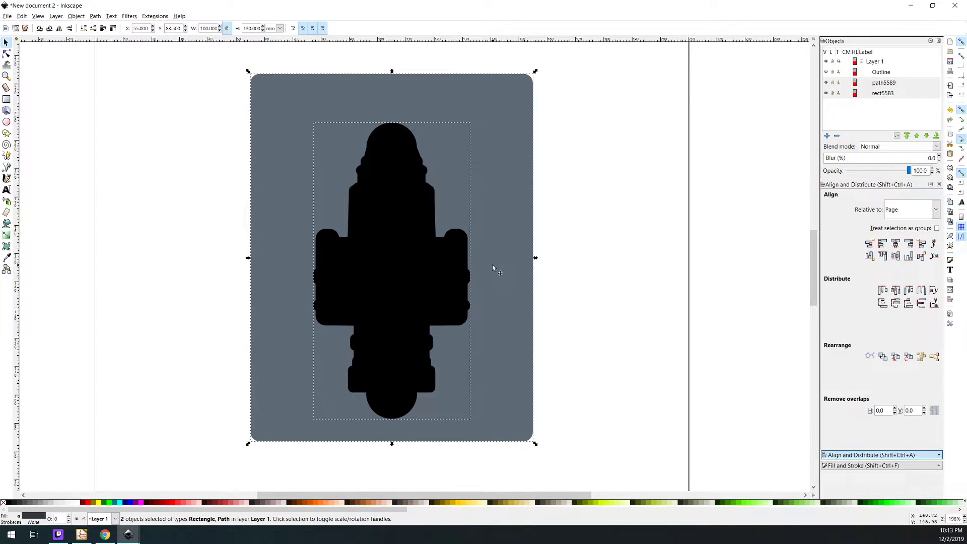
pyautogui.click(548, 230)
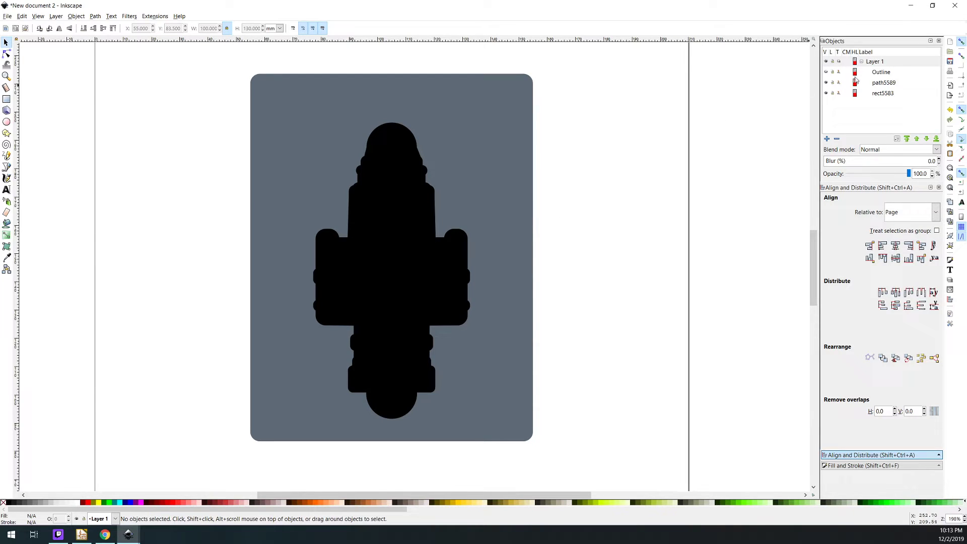
# Rename the black robot cutout path as "Outline Negative Space"
pyautogui.click(879, 94)
pyautogui.click(881, 86)
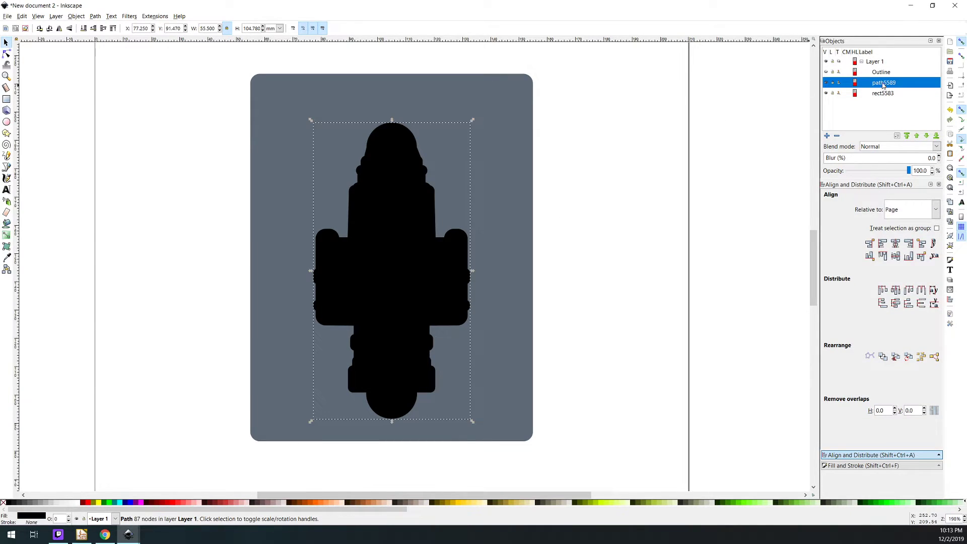
pyautogui.click(883, 84)
pyautogui.write('Ou')
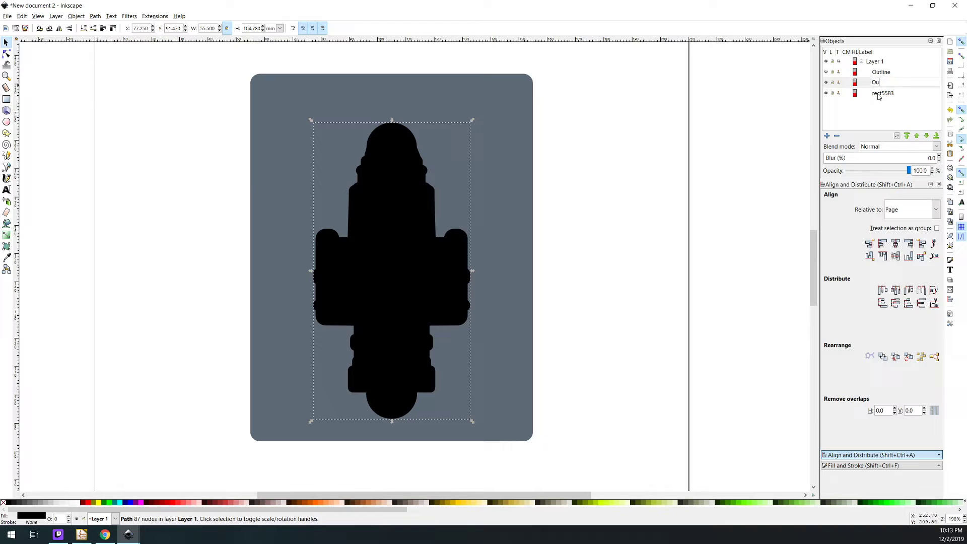
pyautogui.write('tline NEgative Space')
pyautogui.press('Return')
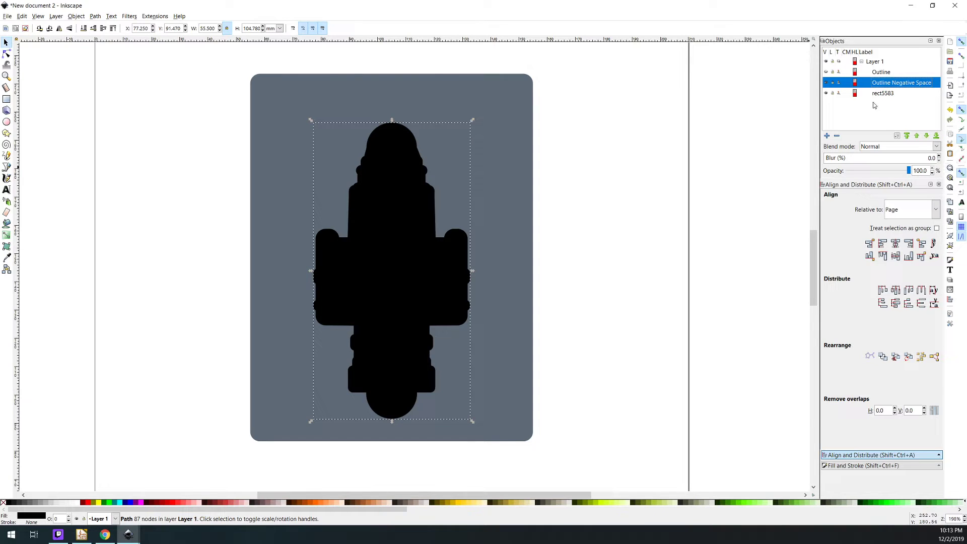
# Rename the rounded plate rectangle as "Bottom of Jig"
pyautogui.click(882, 96)
pyautogui.click(885, 96)
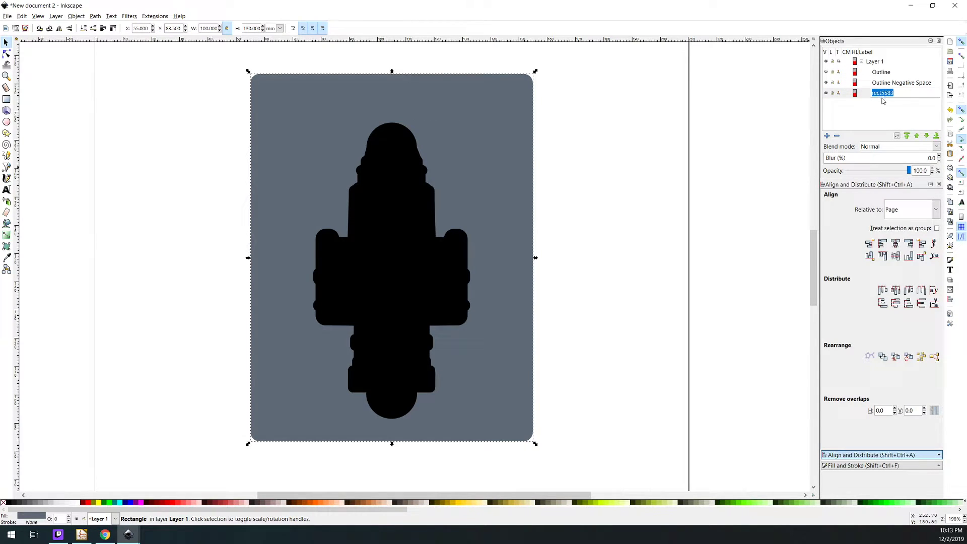
pyautogui.write('S')
pyautogui.write('ottom of Jig')
pyautogui.press('Return')
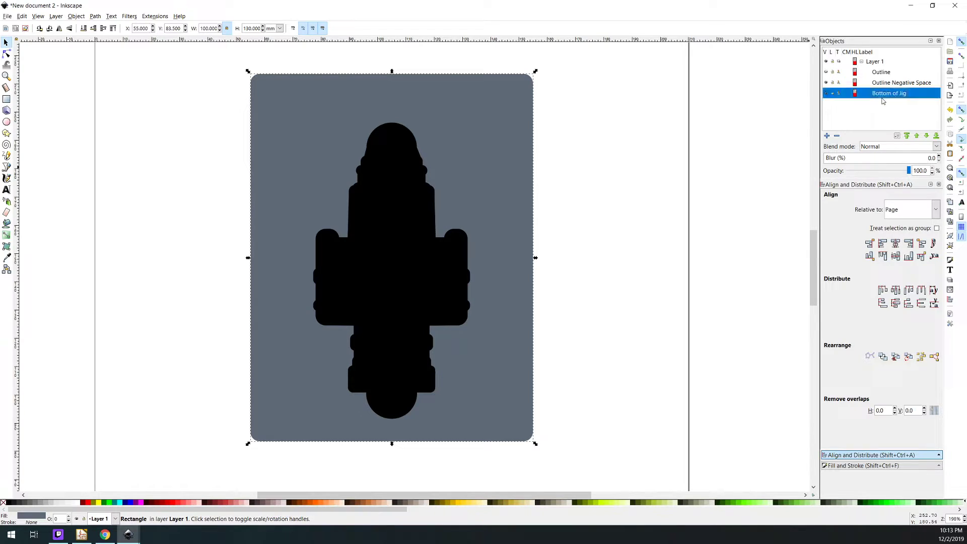
# Rename Layer 1 as "Stencil Jig"
pyautogui.doubleClick(875, 63)
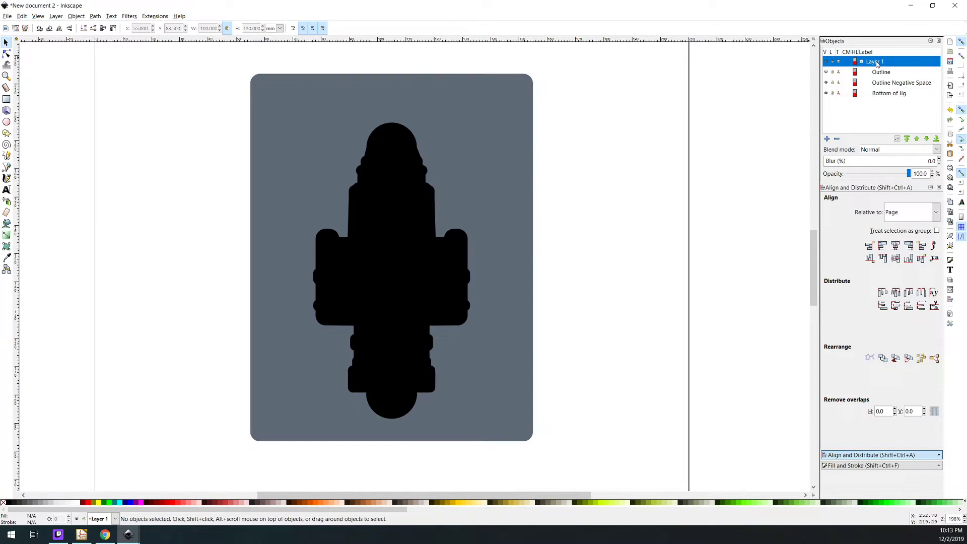
pyautogui.write('Sa')
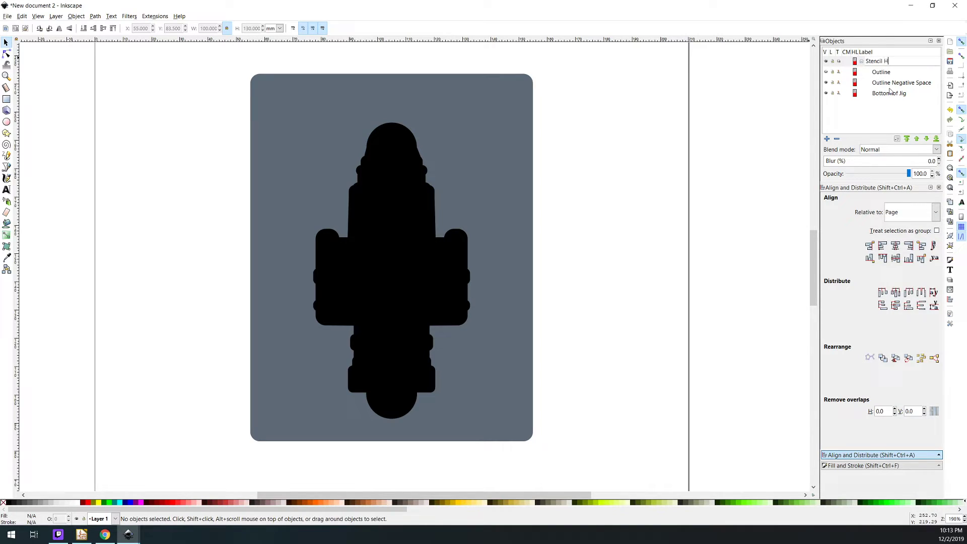
pyautogui.write('encil Jig')
pyautogui.press('Return')
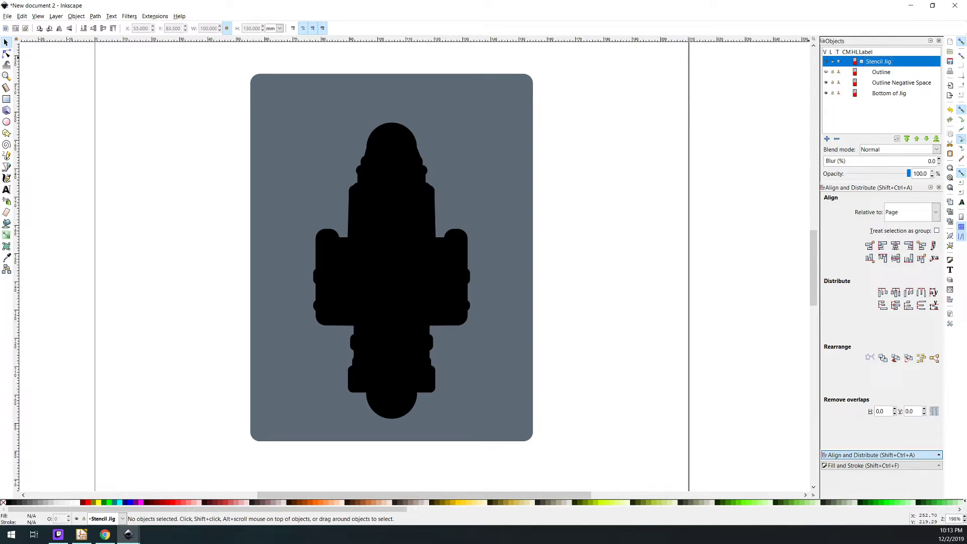
# Save the drawing as Xmas_Robot_Stencil_Raw.svg in the Xmas Ornament 2019 folder under Badgelife, PCBs, Badges
pyautogui.click(7, 16)
pyautogui.click(31, 83)
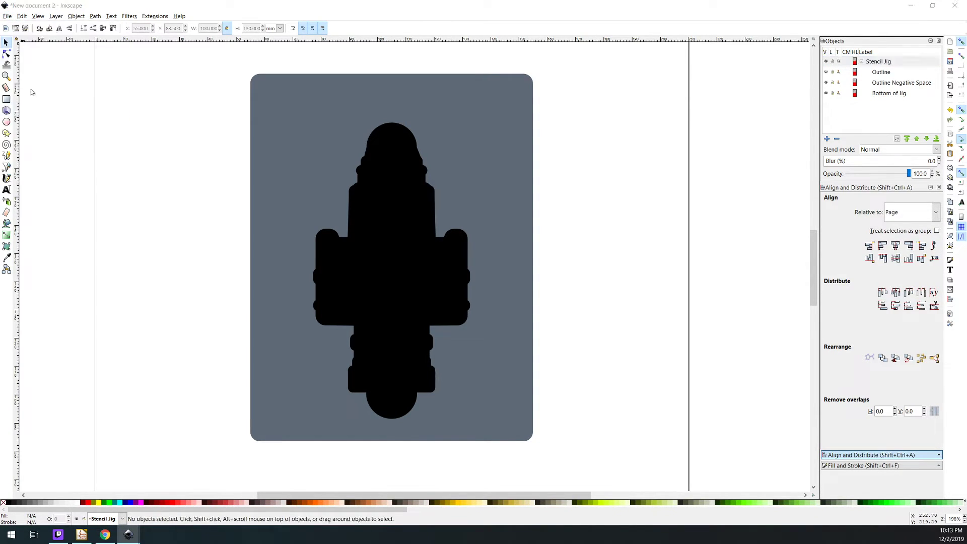
pyautogui.click(180, 33)
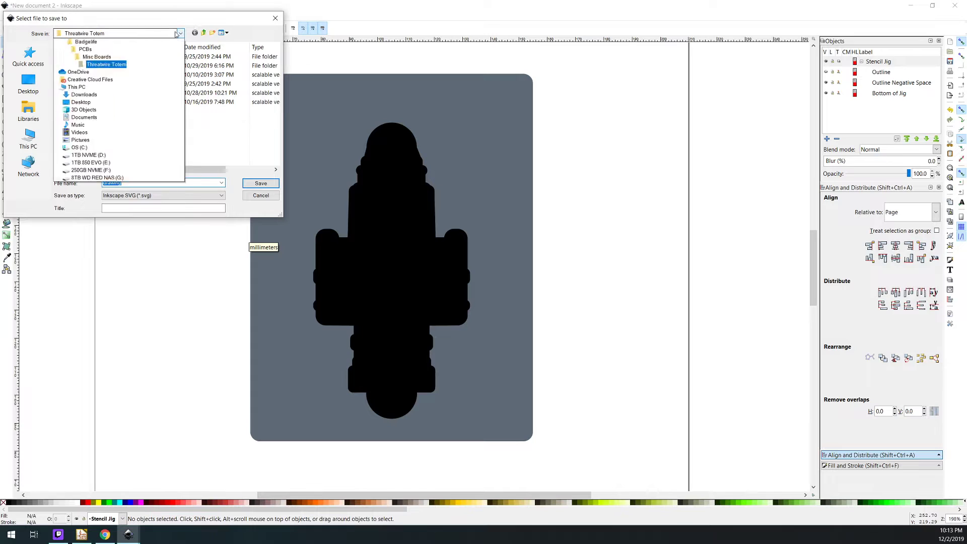
pyautogui.click(103, 89)
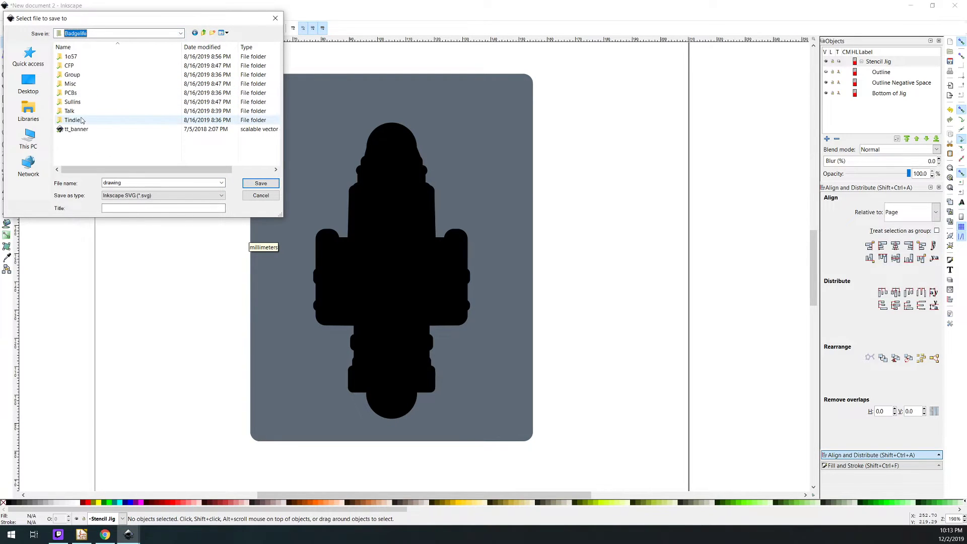
pyautogui.doubleClick(84, 92)
pyautogui.doubleClick(80, 65)
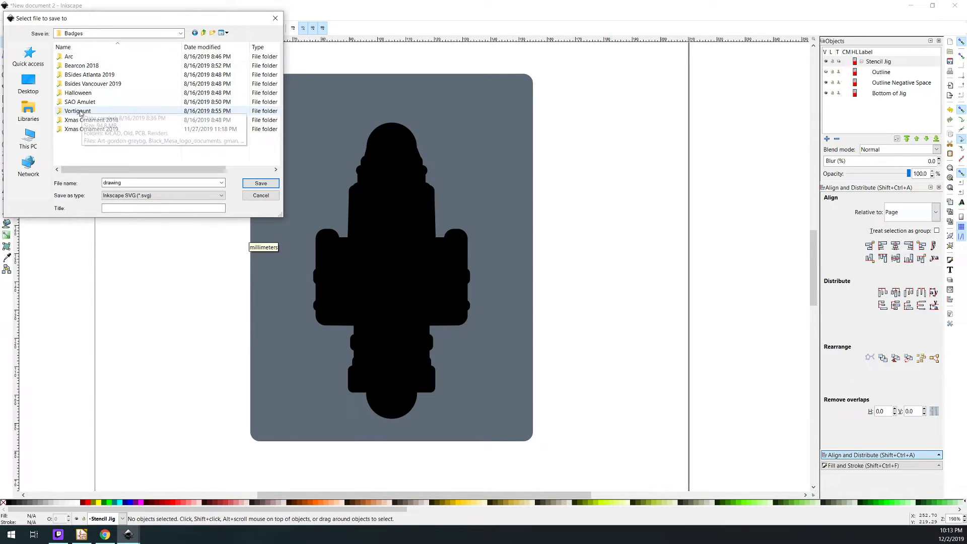
pyautogui.doubleClick(82, 129)
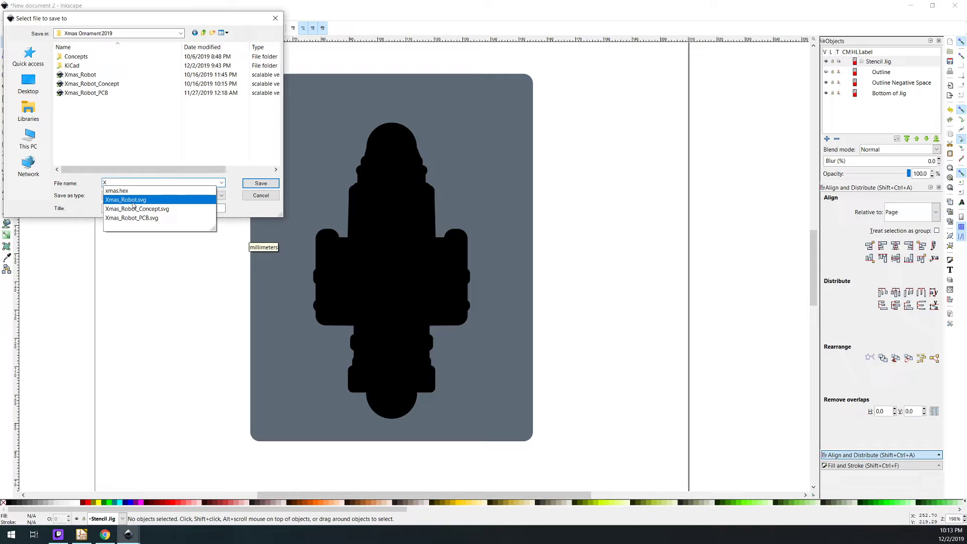
pyautogui.write('mas_Robot')
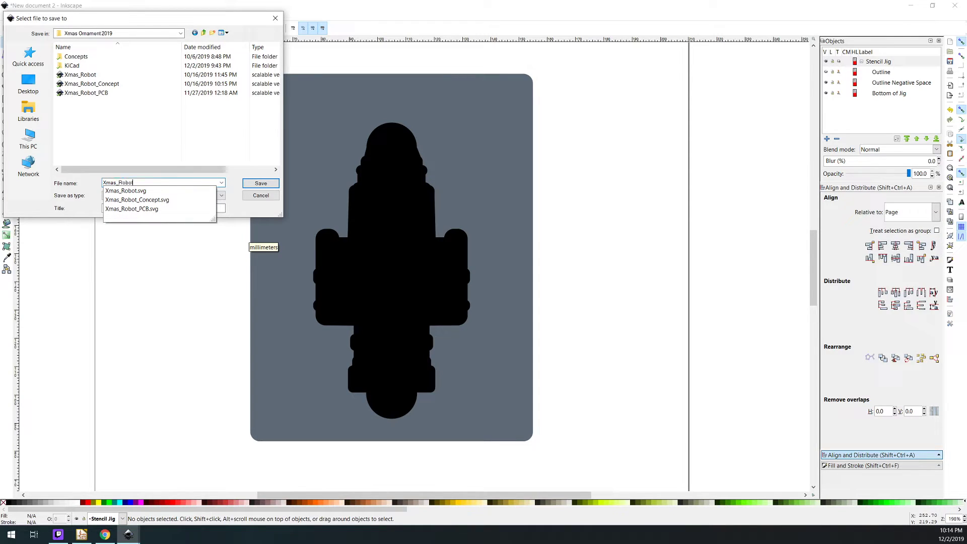
pyautogui.write('_Stencil_Raw')
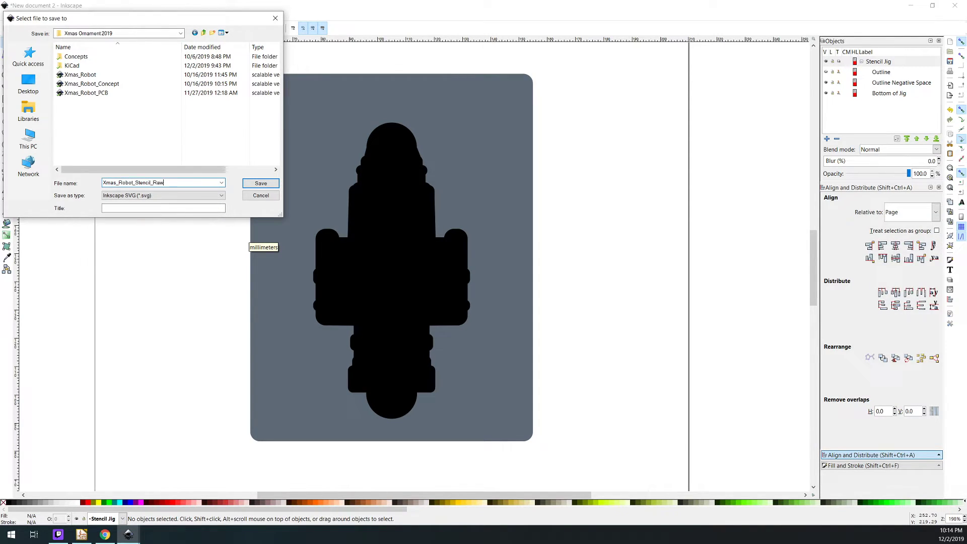
pyautogui.press('Return')
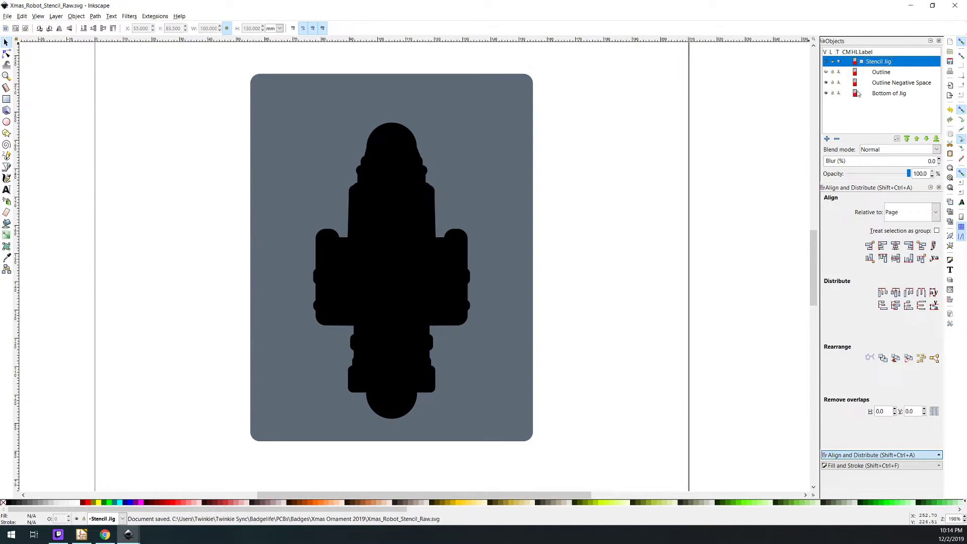
# Cut the Outline Negative Space shape out of the Bottom of Jig plate with a path Difference
pyautogui.click(884, 84)
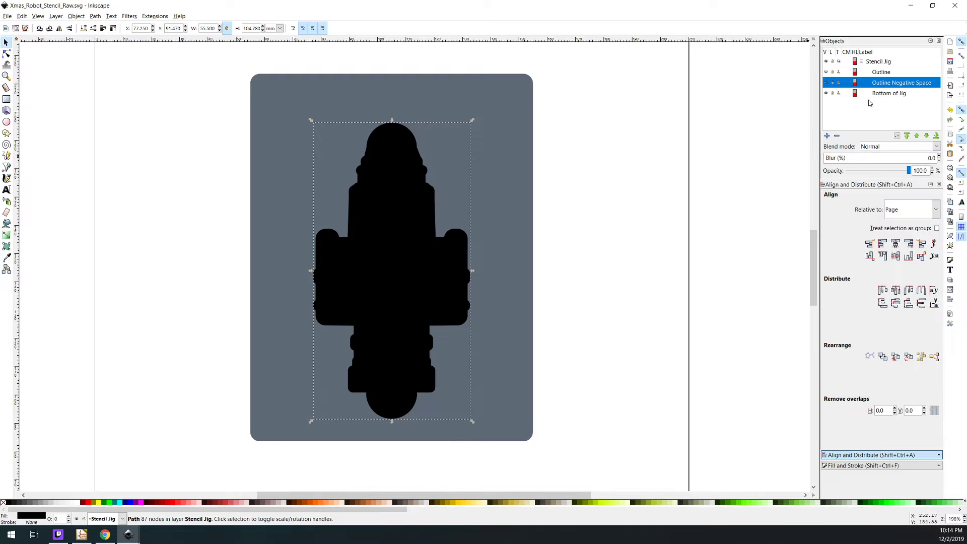
pyautogui.keyDown('shift'); pyautogui.click(882, 93); pyautogui.keyUp('shift')
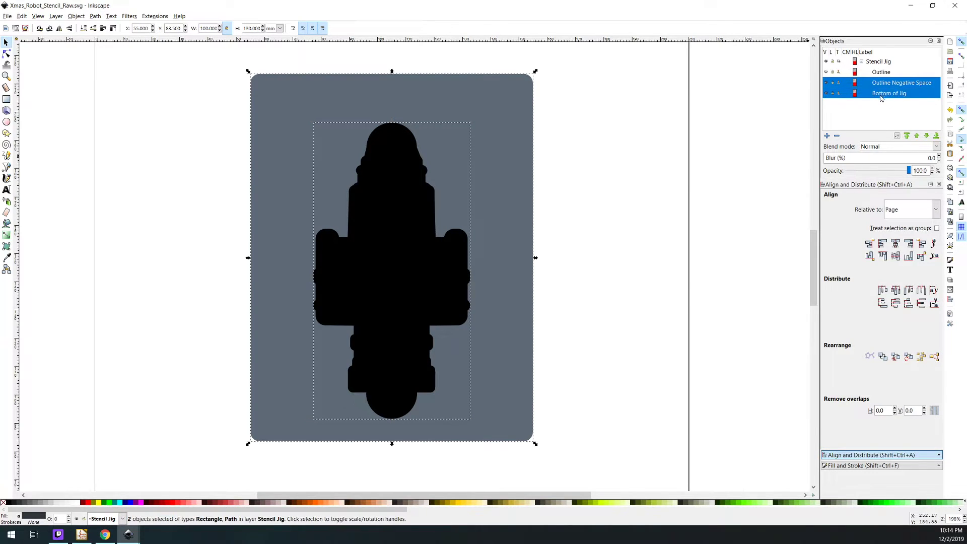
pyautogui.click(713, 229)
pyautogui.hotkey('ctrl', 'a')
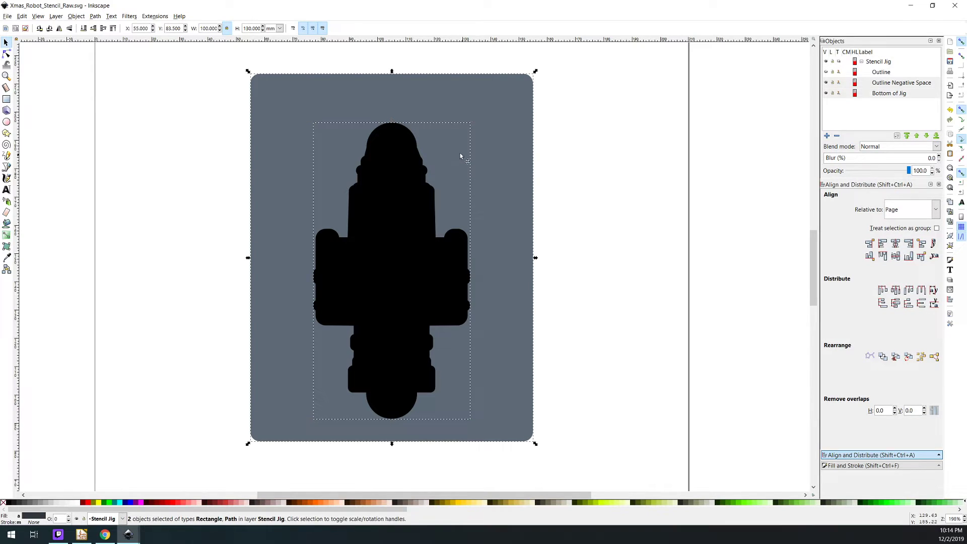
pyautogui.click(94, 16)
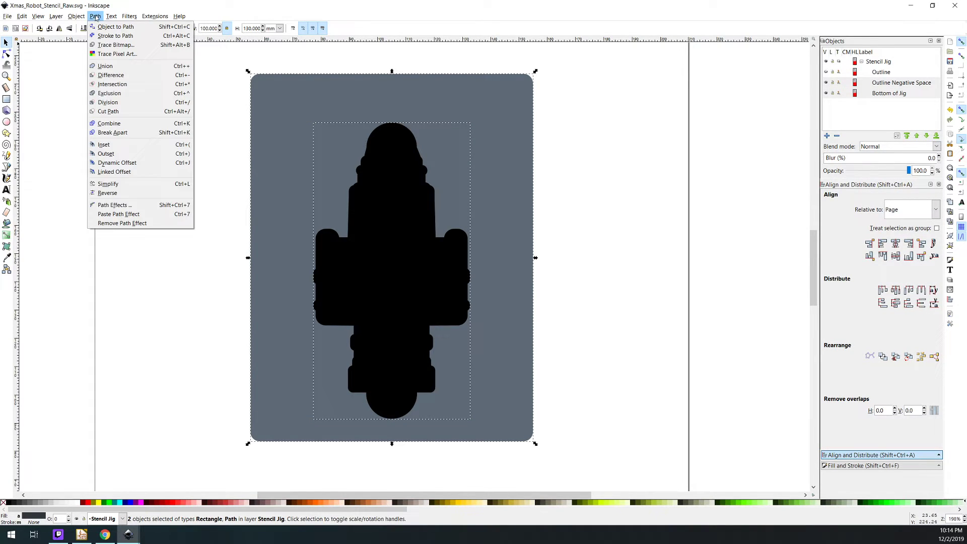
pyautogui.click(104, 75)
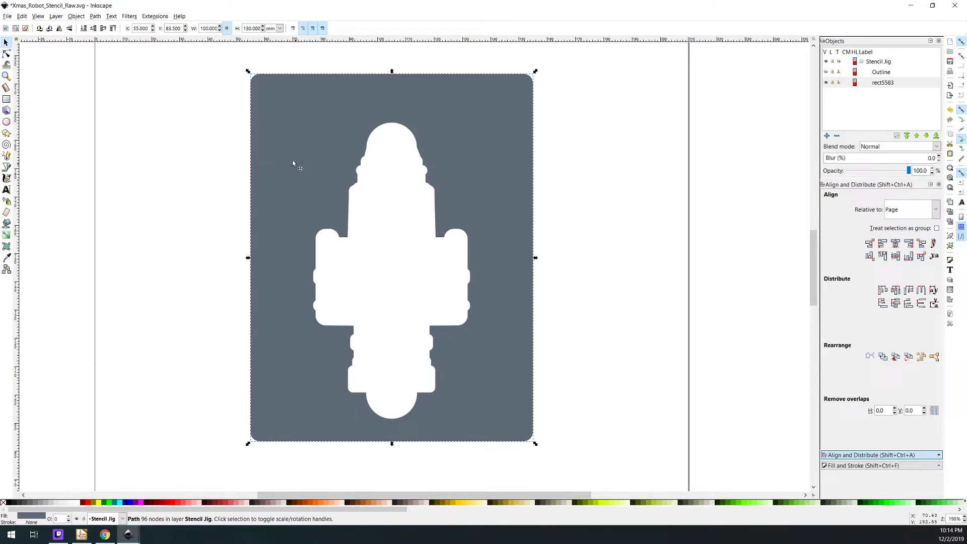
# Try Add Nodes on the cut plate by maximum segment length of 2.0 px, inspect the nodes, and undo it
pyautogui.click(138, 16)
pyautogui.moveTo(149, 19)
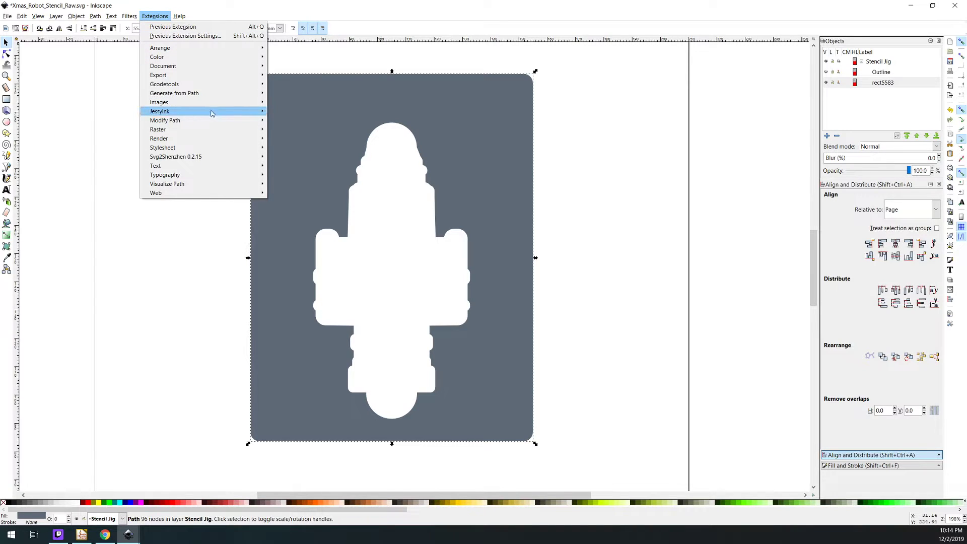
pyautogui.moveTo(232, 120)
pyautogui.click(289, 121)
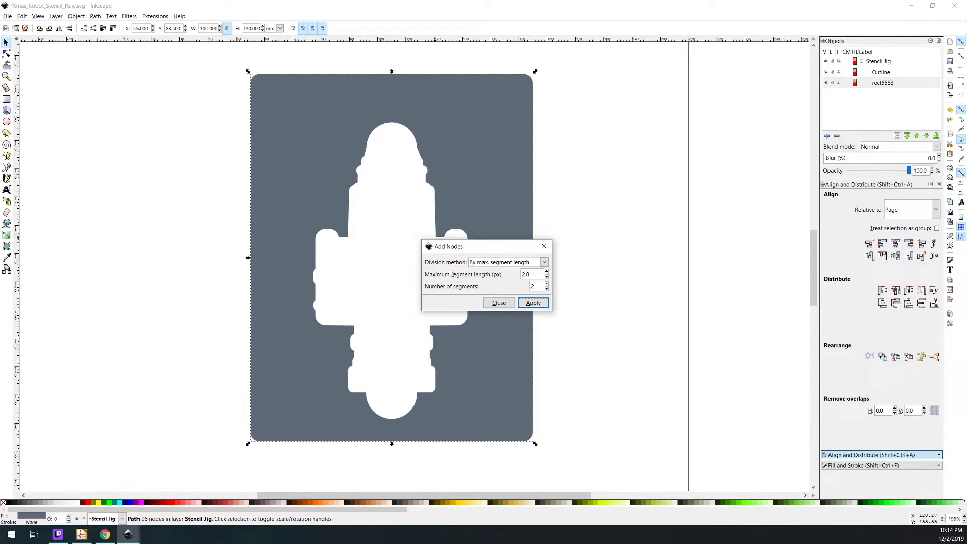
pyautogui.click(533, 302)
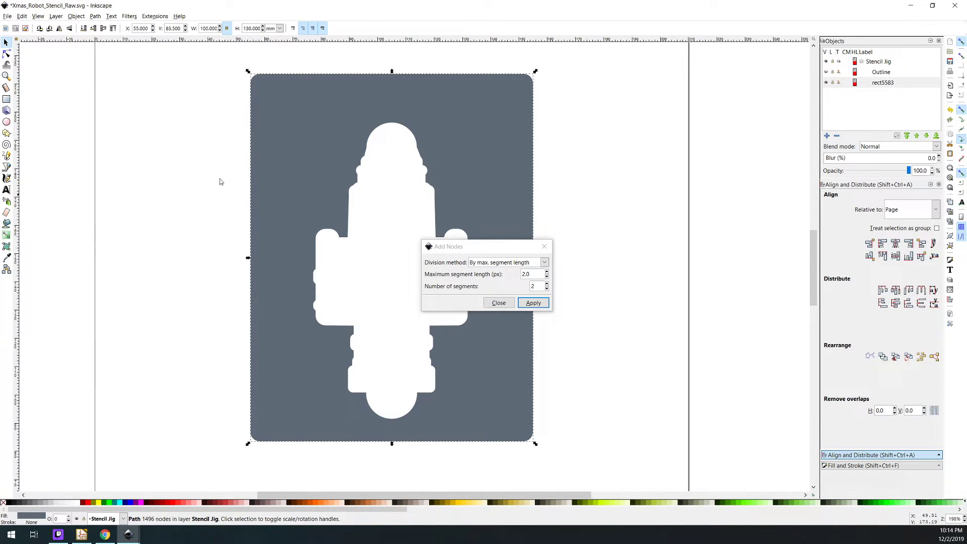
pyautogui.click(7, 53)
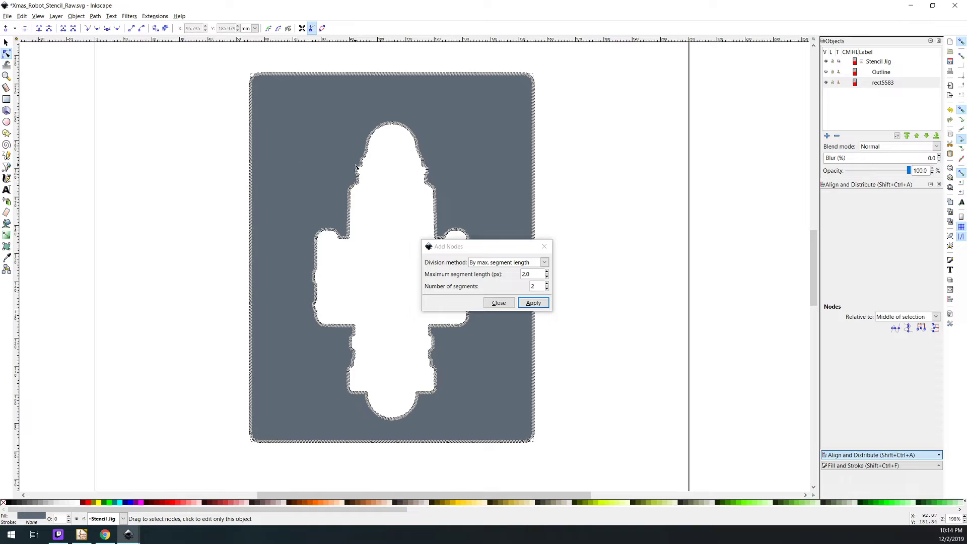
pyautogui.hotkey('ctrl', 'z')
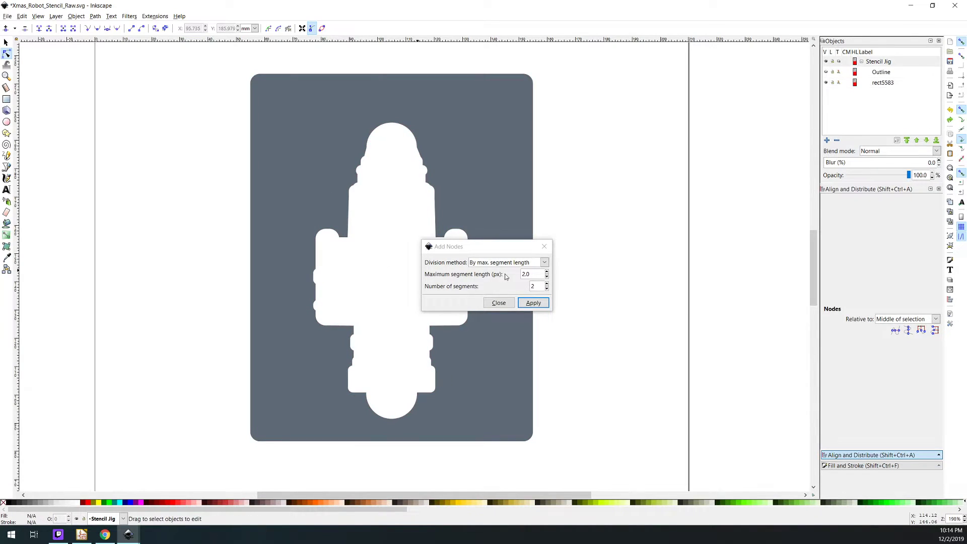
# Try Add Nodes with the maximum segment length set to 10.0 px
pyautogui.click(526, 274)
pyautogui.moveTo(532, 273); pyautogui.dragTo(515, 274)
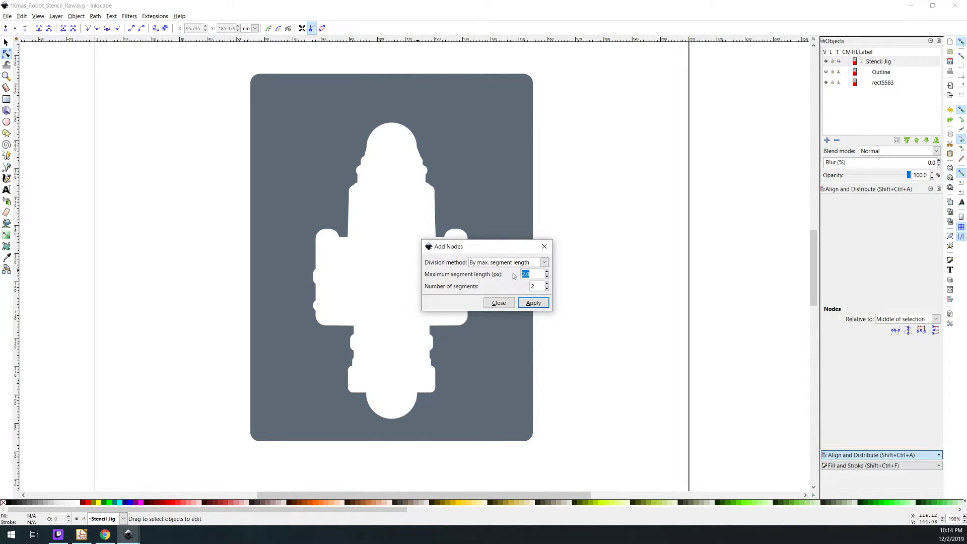
pyautogui.write('10')
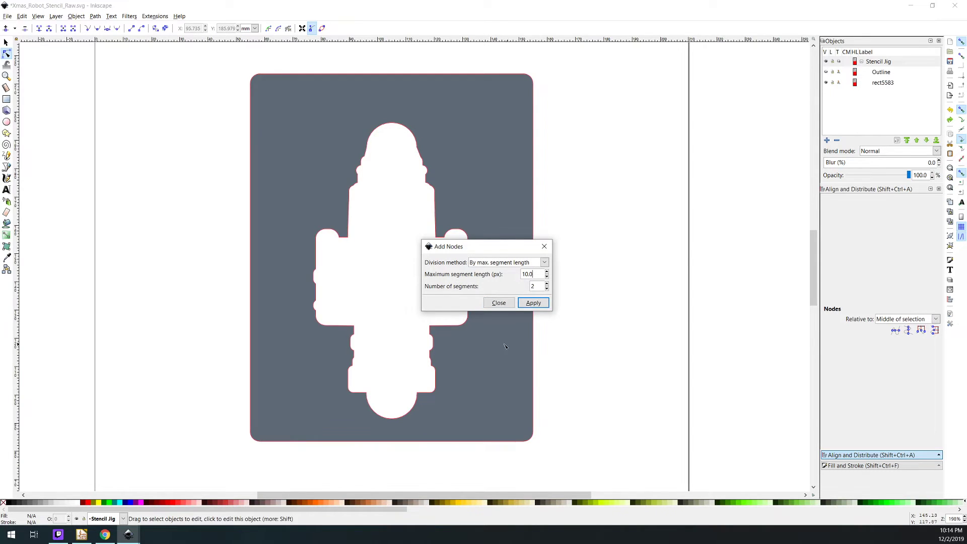
pyautogui.click(534, 303)
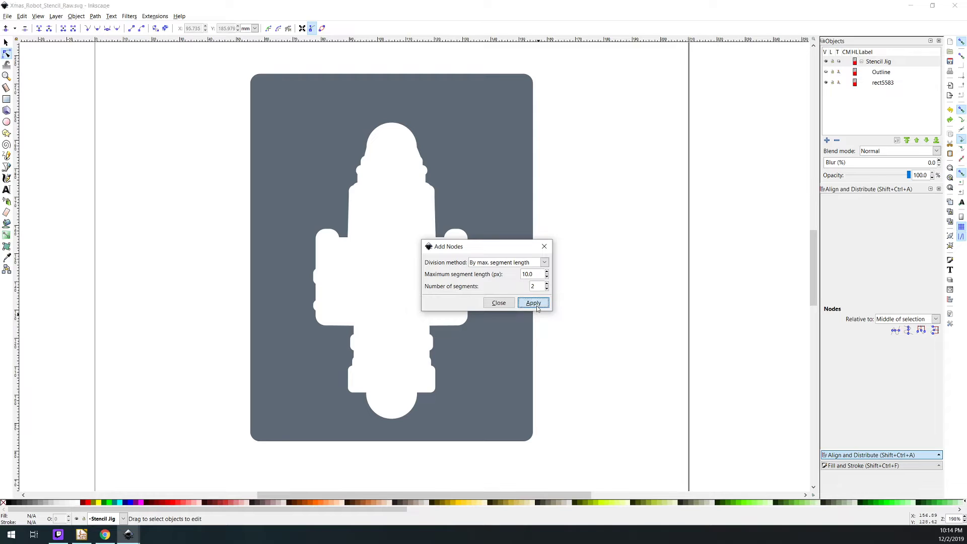
# Add nodes to the cut plate's path with a maximum segment length of 5.0 px
pyautogui.doubleClick(535, 277)
pyautogui.write('5')
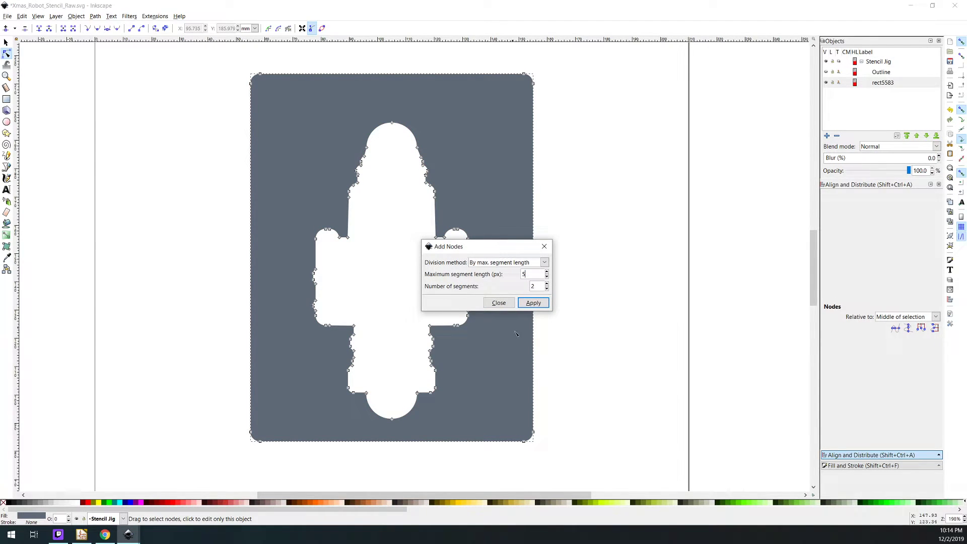
pyautogui.click(534, 304)
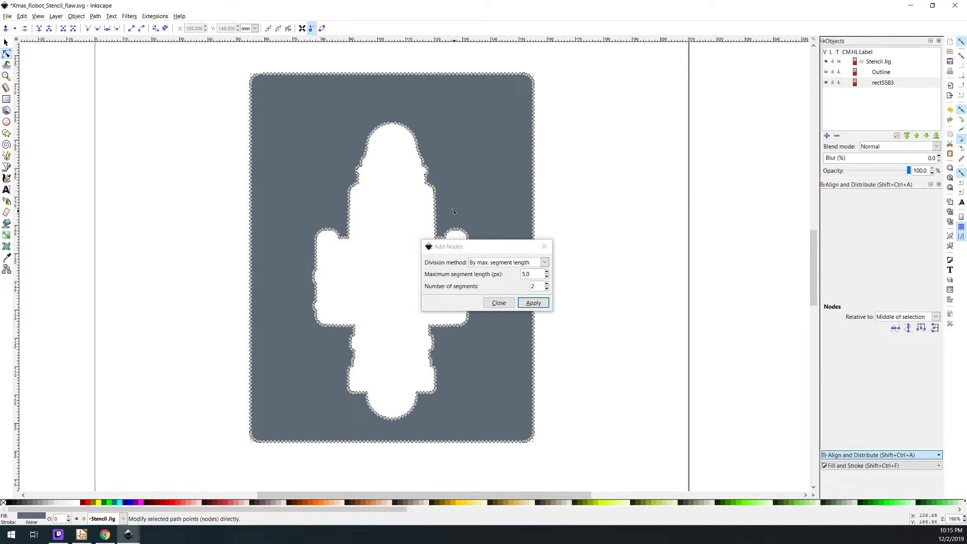
pyautogui.click(499, 303)
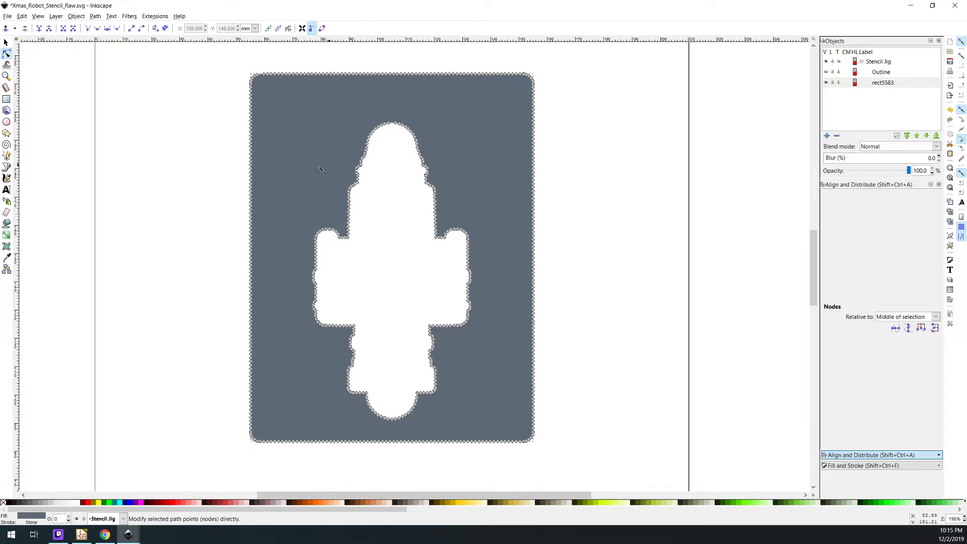
# Save the drawing under the new name Xmas_Robot_Stencil in the Xmas Ornament 2019 folder
pyautogui.click(8, 16)
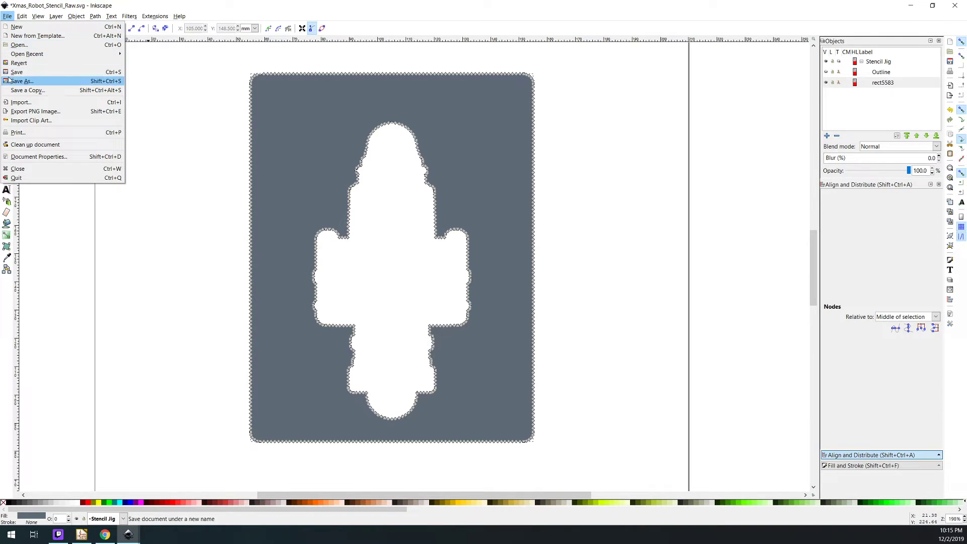
pyautogui.click(20, 81)
pyautogui.click(163, 183)
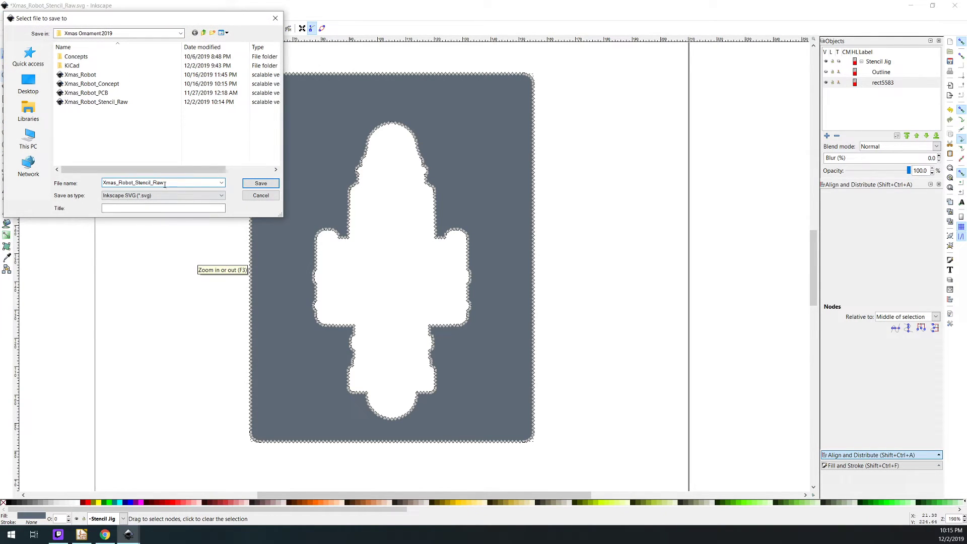
pyautogui.press('BackSpace')
pyautogui.press('BackSpace')
pyautogui.press('BackSpace')
pyautogui.press('BackSpace')
pyautogui.click(265, 184)
# Delete the Outline object from the Stencil Jig layer, leaving the cut plate selected
pyautogui.click(880, 72)
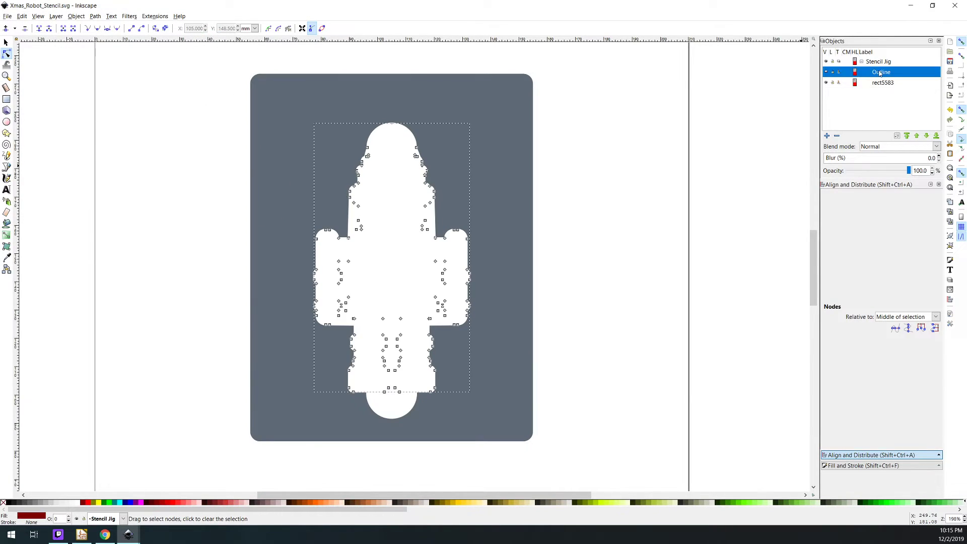
pyautogui.click(837, 136)
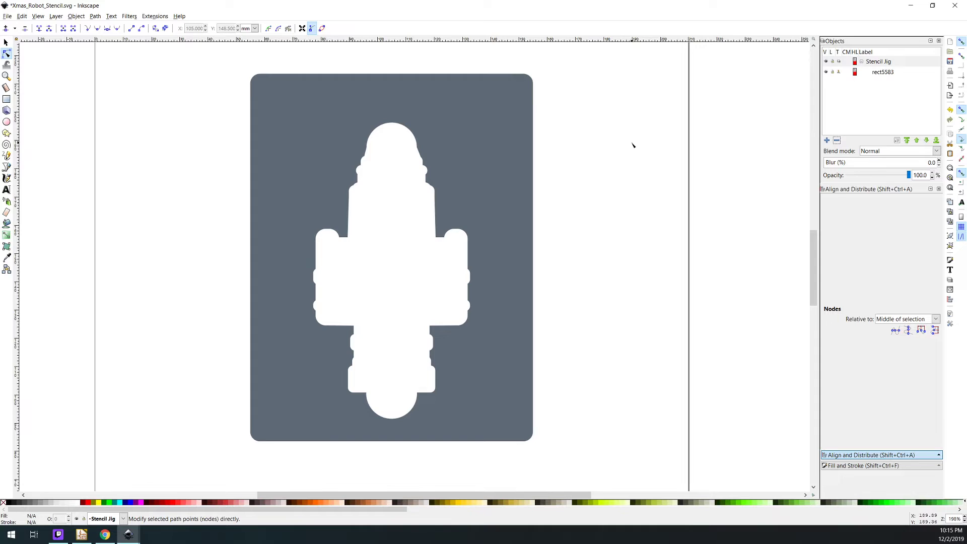
pyautogui.click(491, 166)
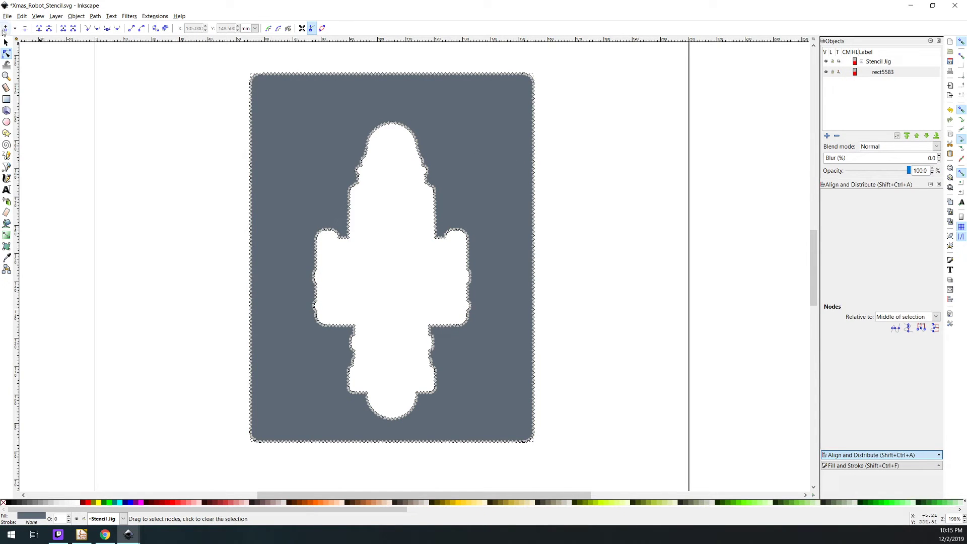
# Resize the page to the selected plate with zero margins in the document properties and save the drawing
pyautogui.click(7, 42)
pyautogui.click(7, 16)
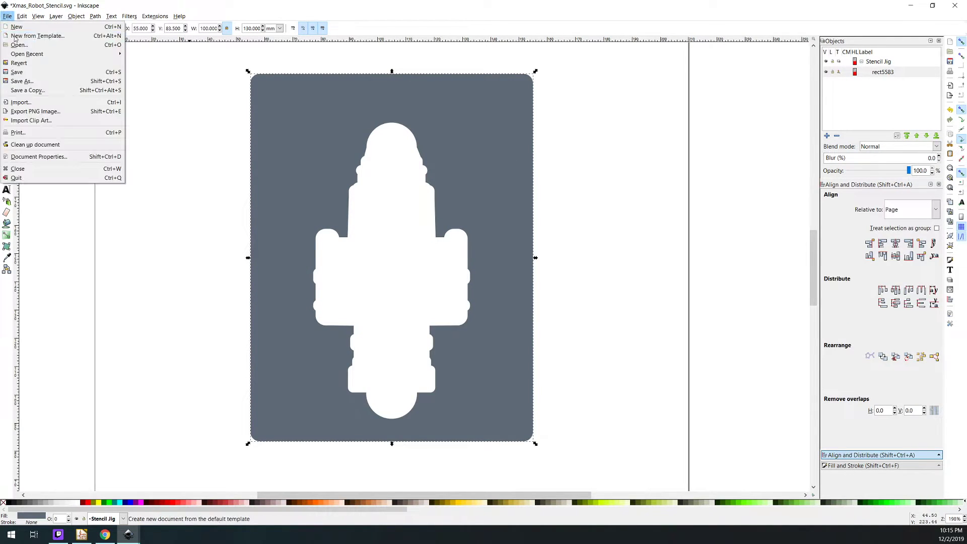
pyautogui.click(40, 157)
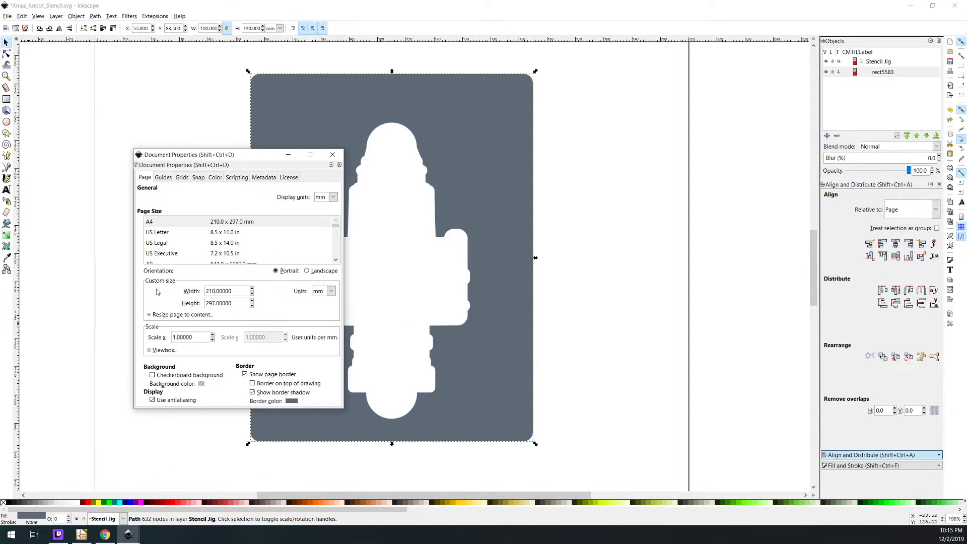
pyautogui.click(149, 315)
pyautogui.click(242, 363)
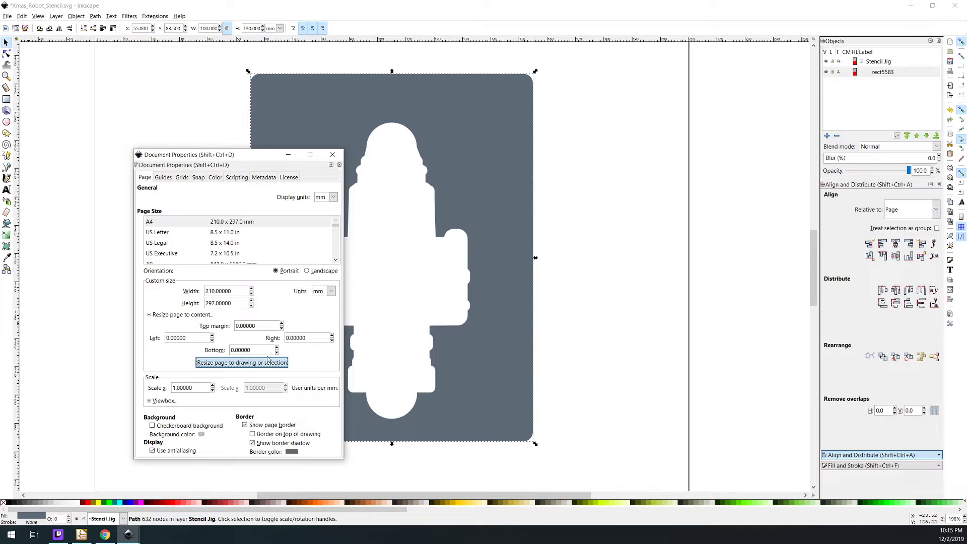
pyautogui.click(332, 155)
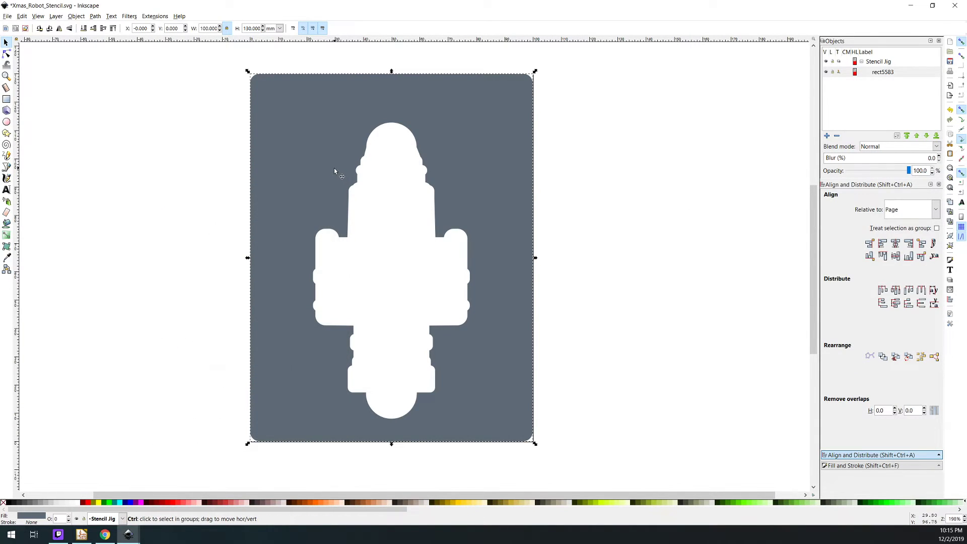
pyautogui.hotkey('ctrl', 's')
pyautogui.click(574, 214)
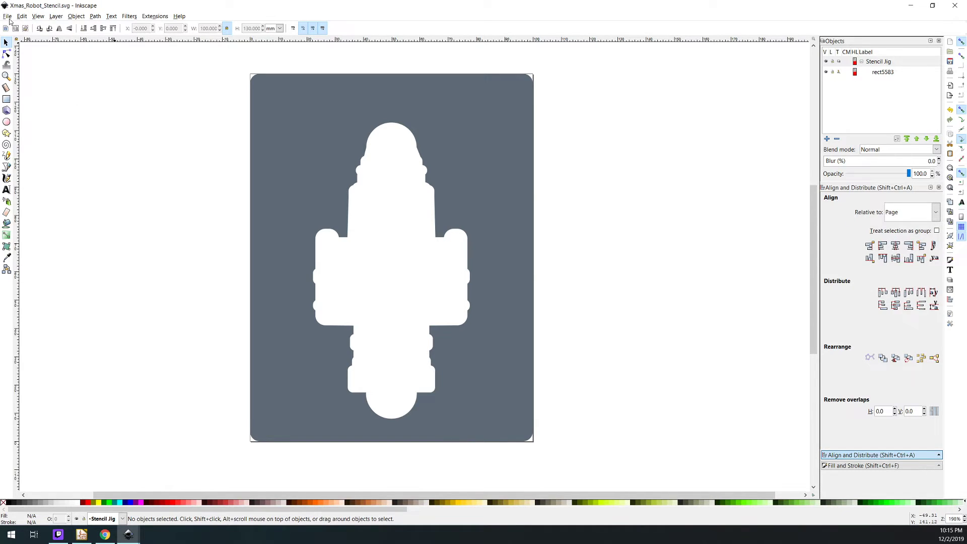
pyautogui.click(8, 16)
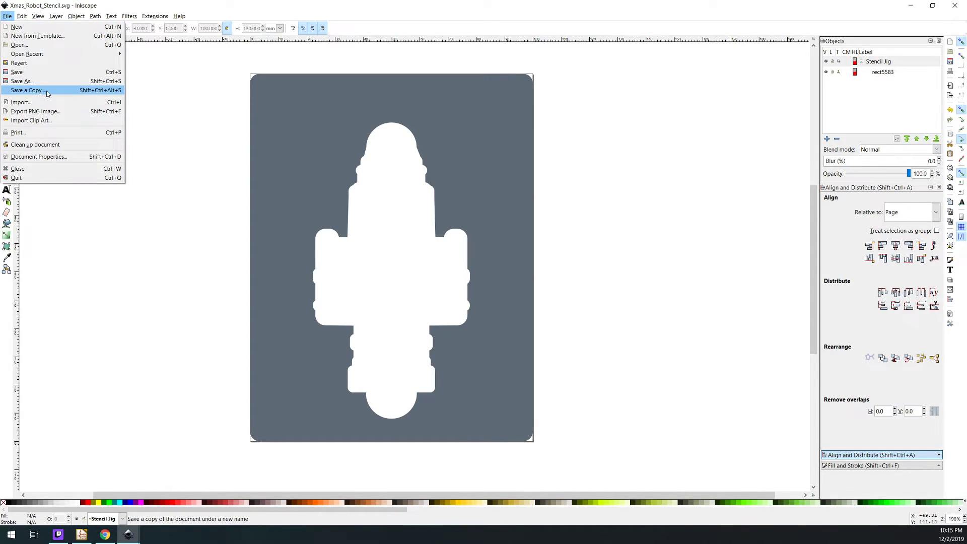
pyautogui.click(196, 177)
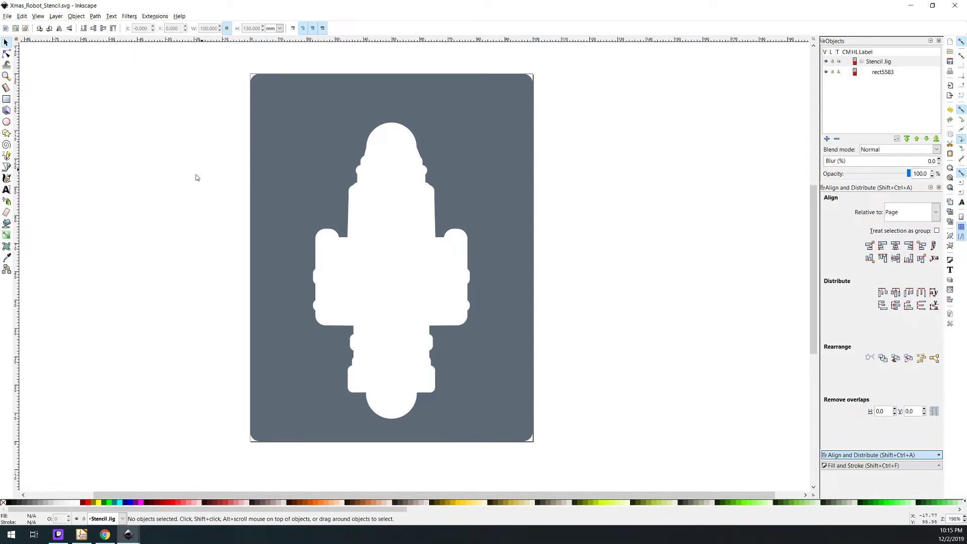
# Switch to Tinkercad in Chrome and open the Santa Bot Stencil Jig design
pyautogui.click(105, 535)
pyautogui.click(33, 45)
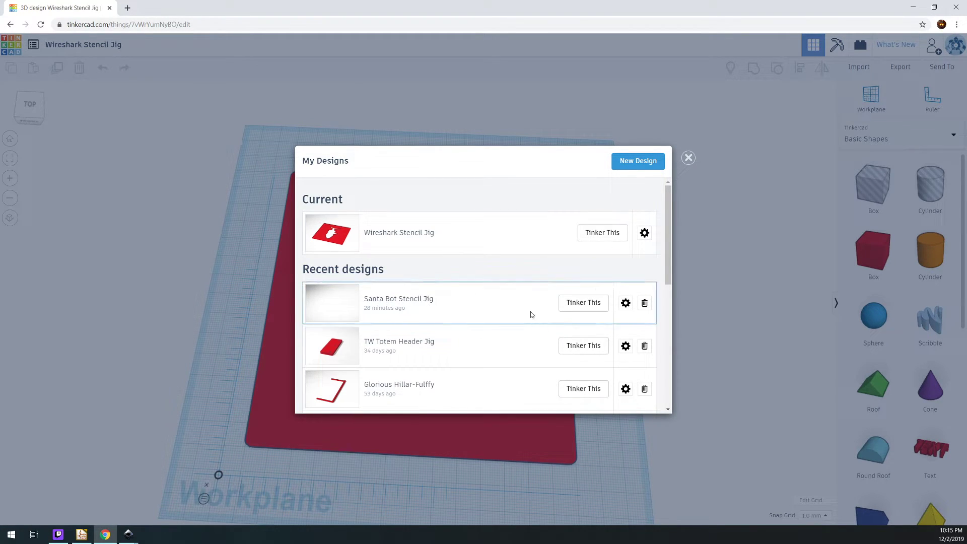
pyautogui.click(577, 308)
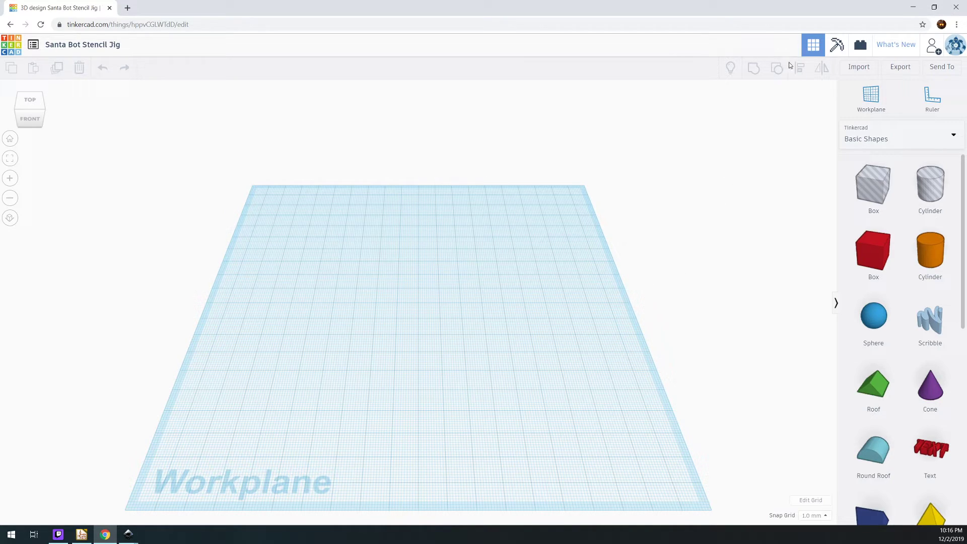
# Import Xmas_Robot_Stencil.svg from the Xmas Ornament 2019 folder, centered on the artboard at scale 100
pyautogui.click(860, 69)
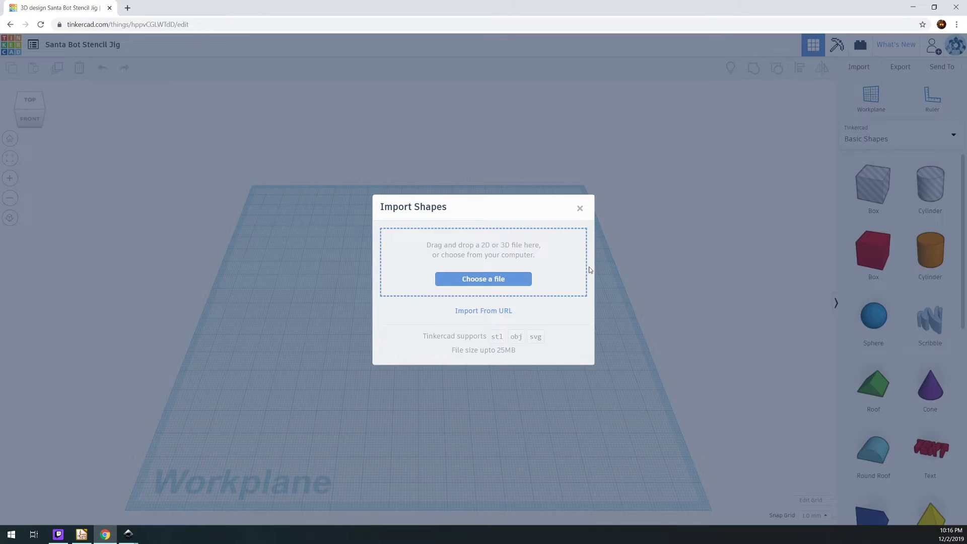
pyautogui.click(490, 283)
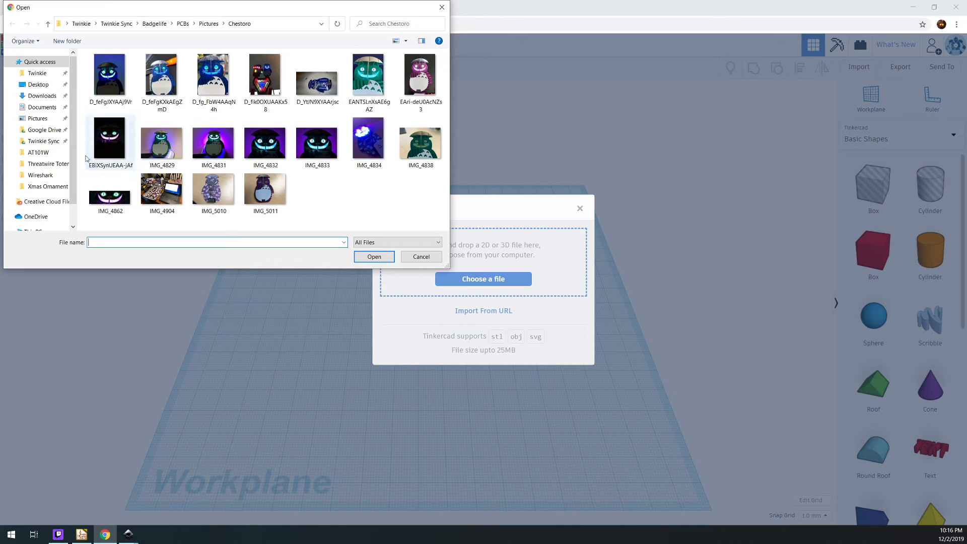
pyautogui.click(45, 186)
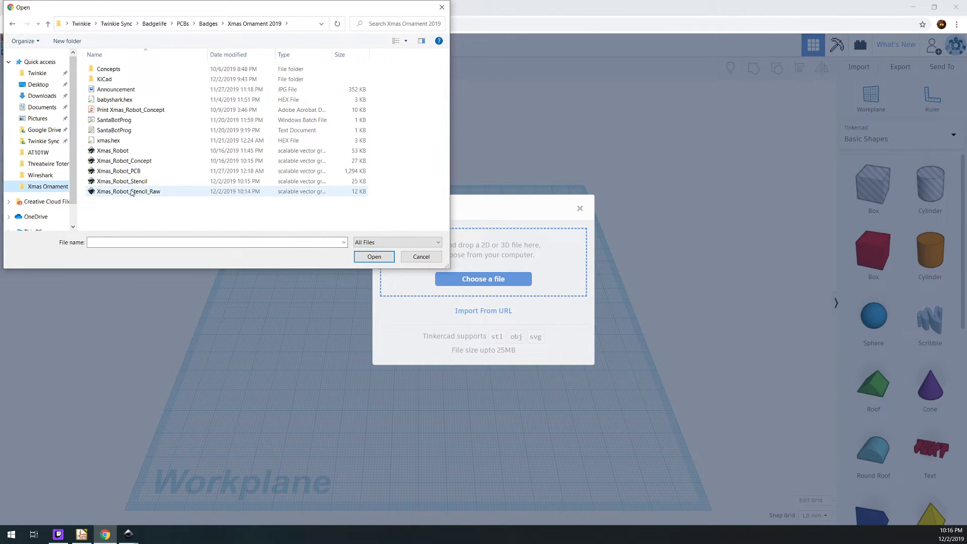
pyautogui.doubleClick(123, 182)
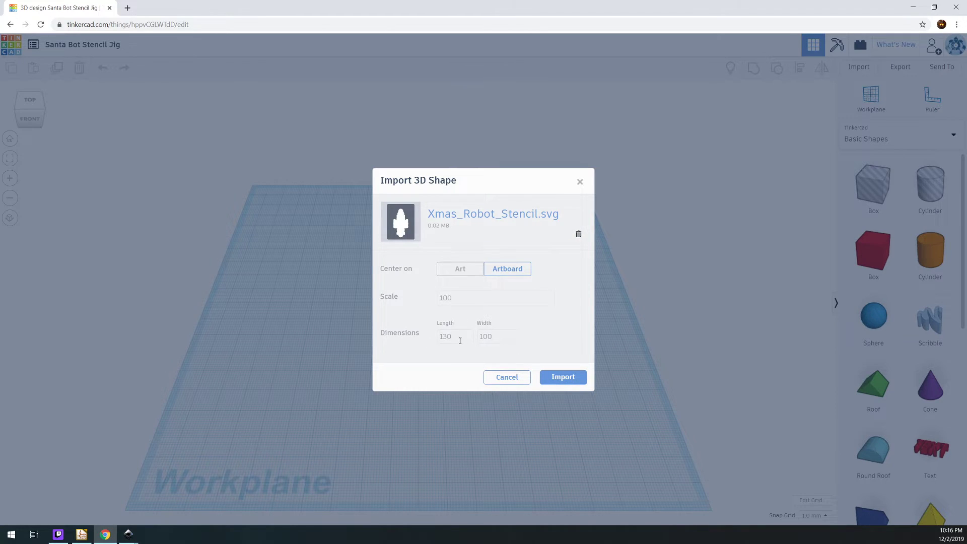
pyautogui.click(563, 378)
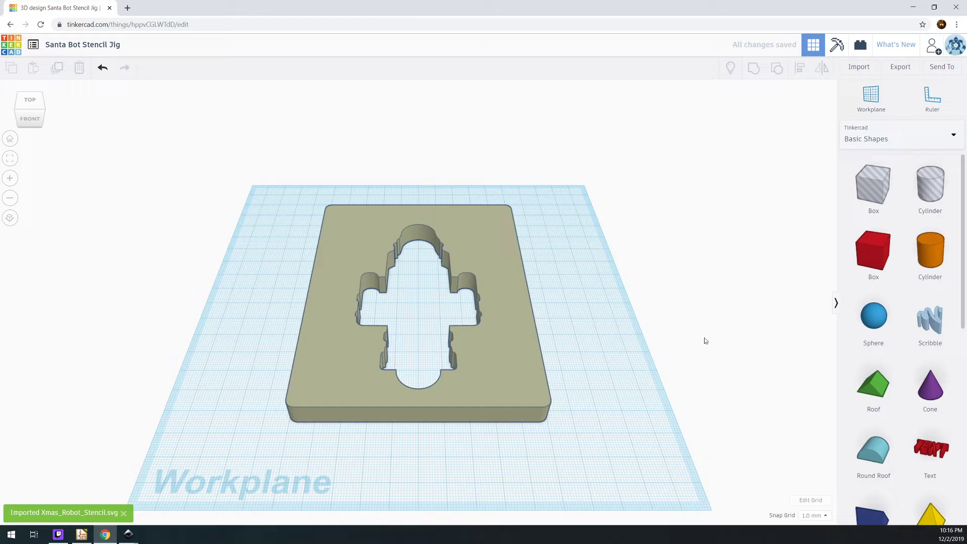
# Examine the walls and curved edges of the imported plate's robot cutout from several angles
pyautogui.moveTo(585, 331); pyautogui.dragTo(566, 361)
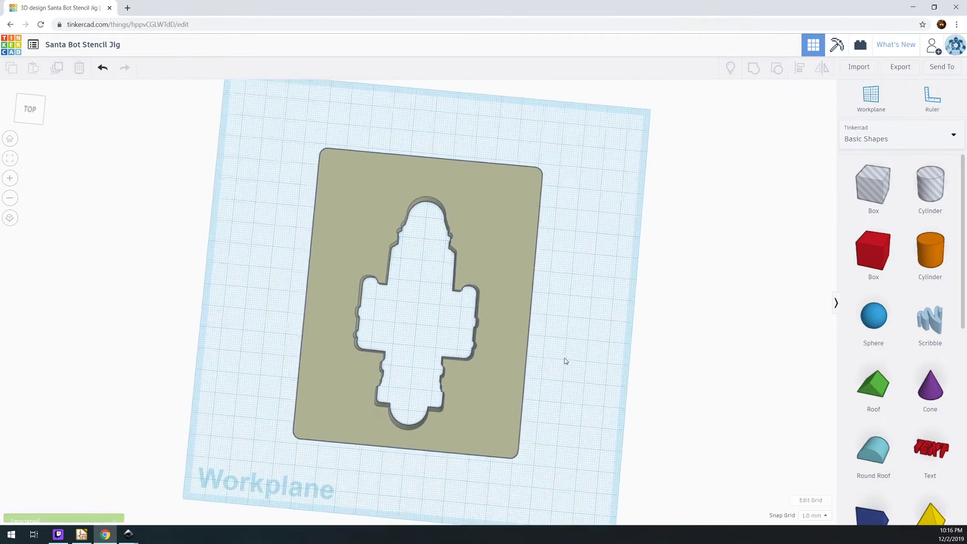
pyautogui.scroll(10, 565, 361)
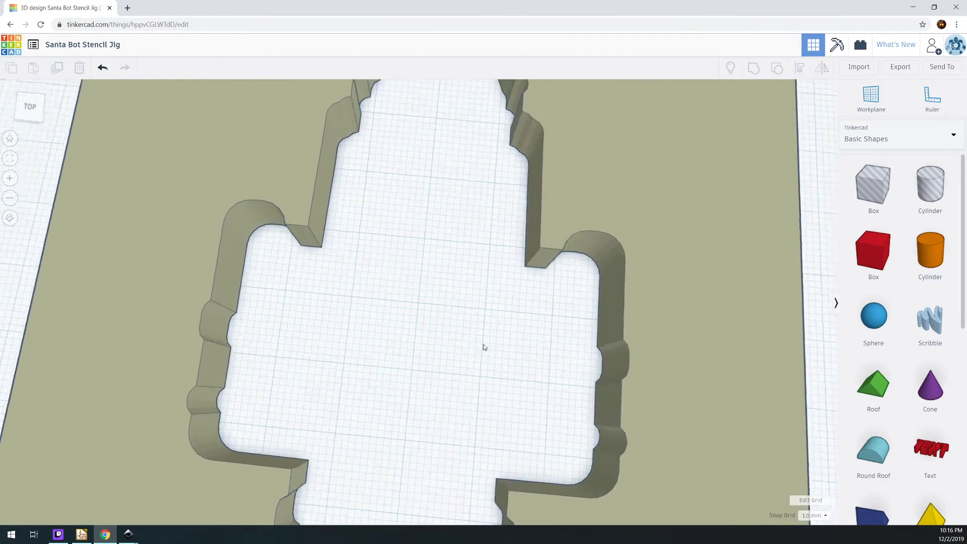
pyautogui.moveTo(484, 348); pyautogui.dragTo(244, 284)
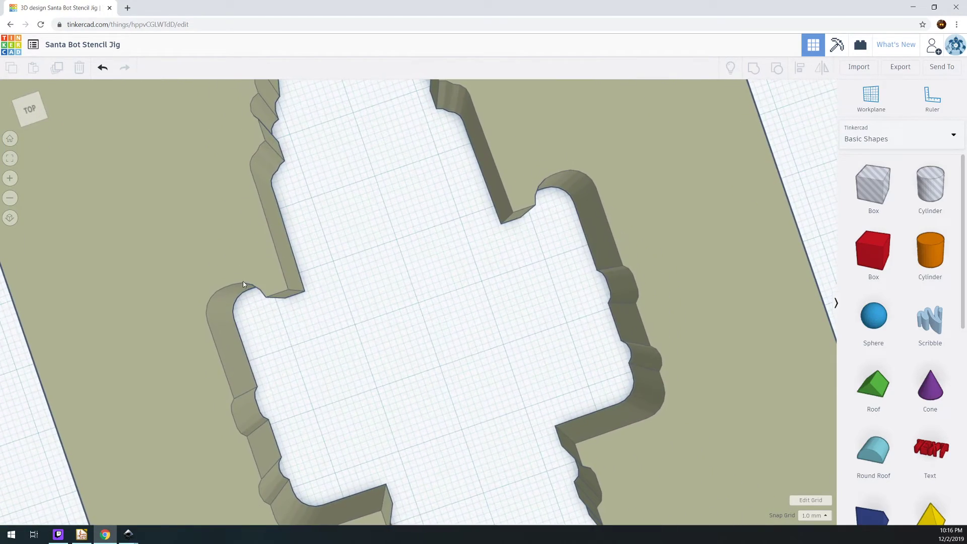
pyautogui.scroll(-3, 243, 283)
pyautogui.click(410, 361)
pyautogui.moveTo(410, 361); pyautogui.dragTo(379, 365)
pyautogui.moveTo(436, 355); pyautogui.dragTo(363, 353)
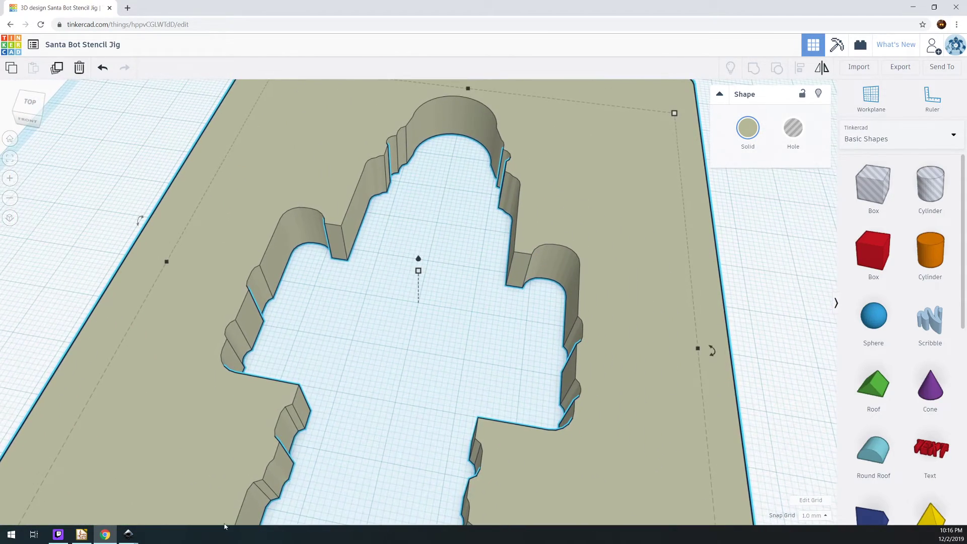
pyautogui.click(748, 320)
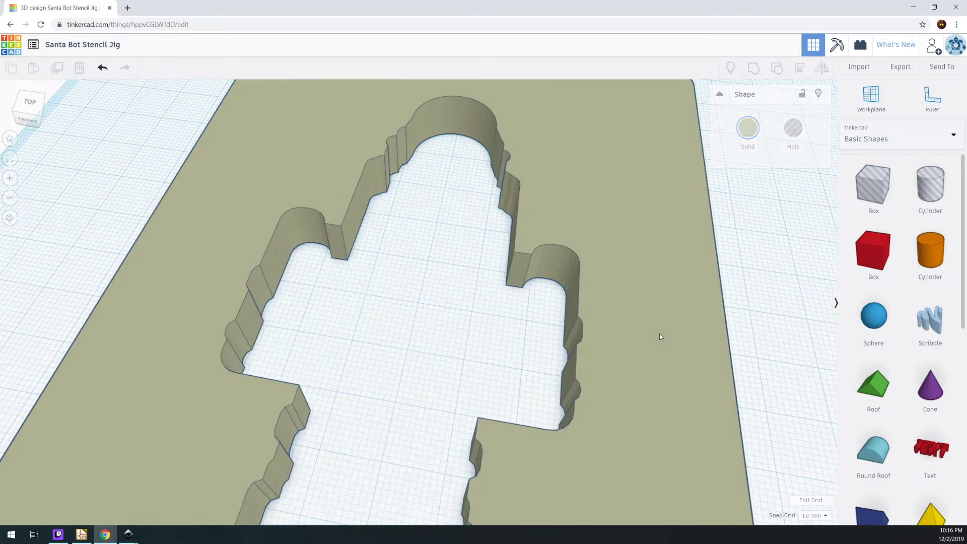
# Delete the imported plate from the workplane and switch back to the stencil drawing in Inkscape
pyautogui.click(658, 335)
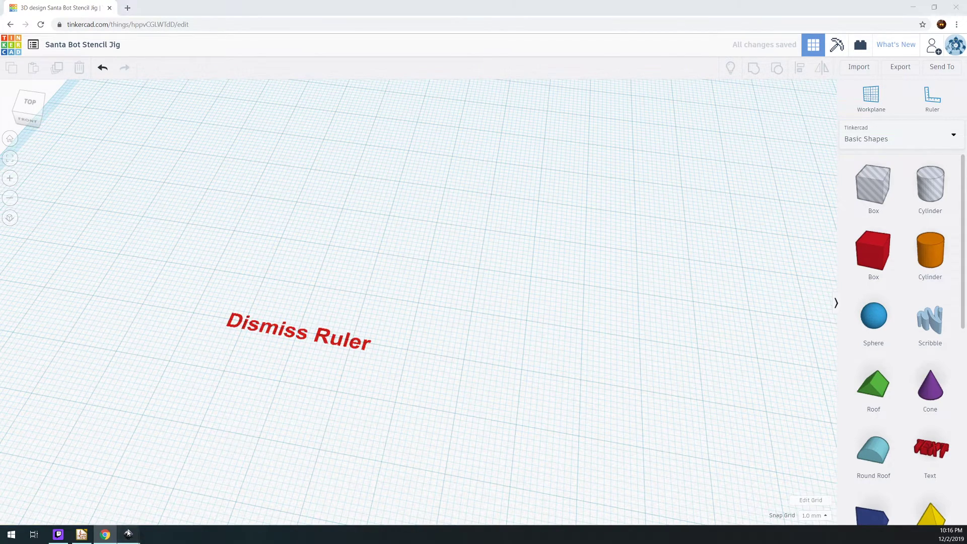
pyautogui.moveTo(129, 533)
pyautogui.click(171, 494)
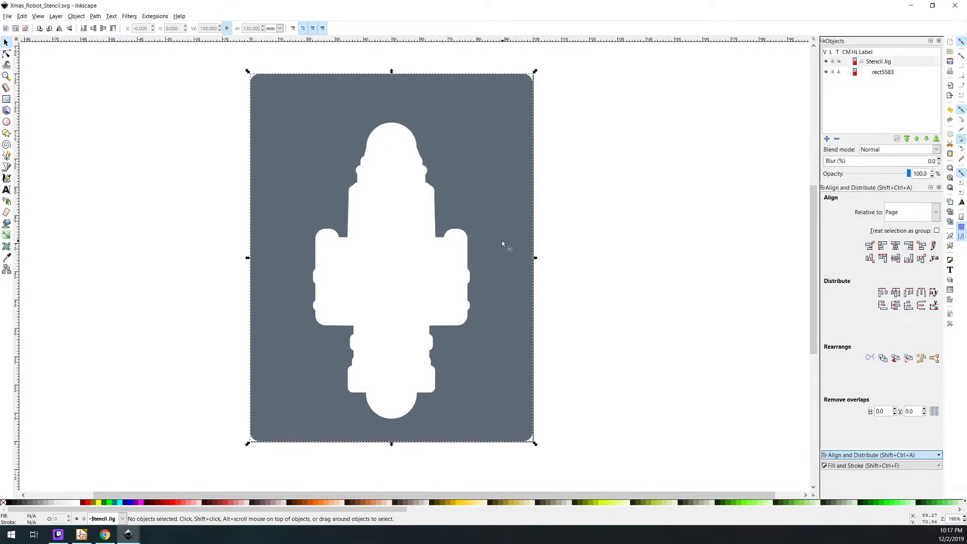
# Undo the page resize and check the nodes on the cut plate
pyautogui.click(6, 54)
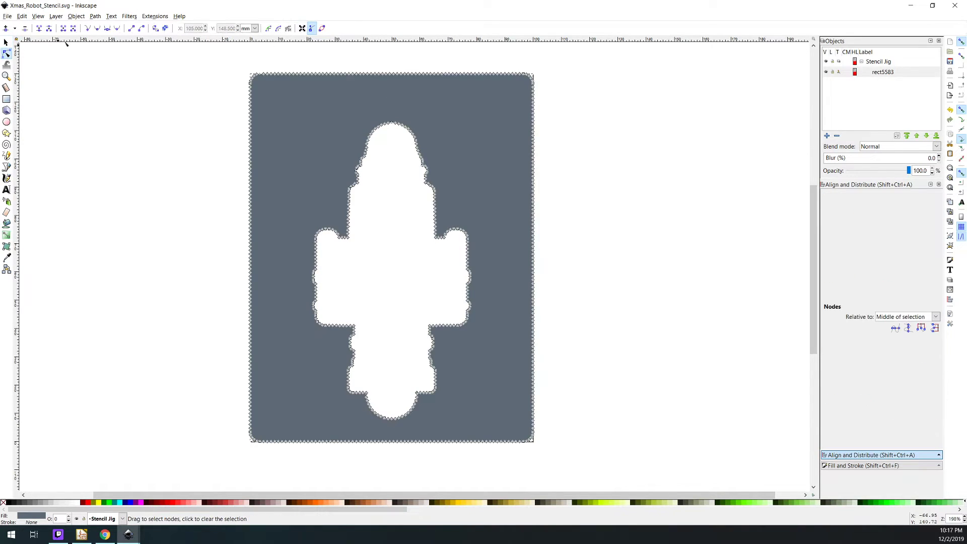
pyautogui.click(155, 17)
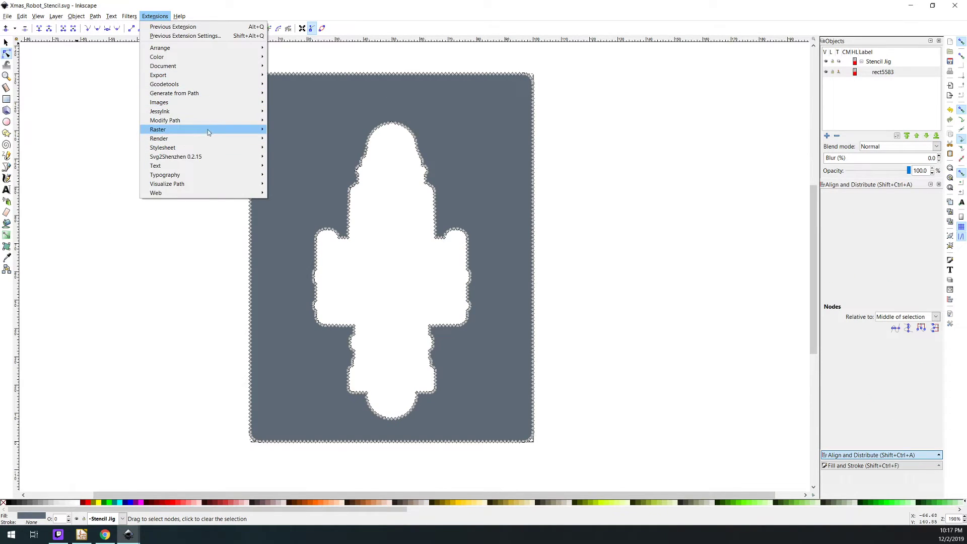
pyautogui.click(122, 165)
pyautogui.hotkey('ctrl', 'z')
pyautogui.scroll(-2, 199, 202)
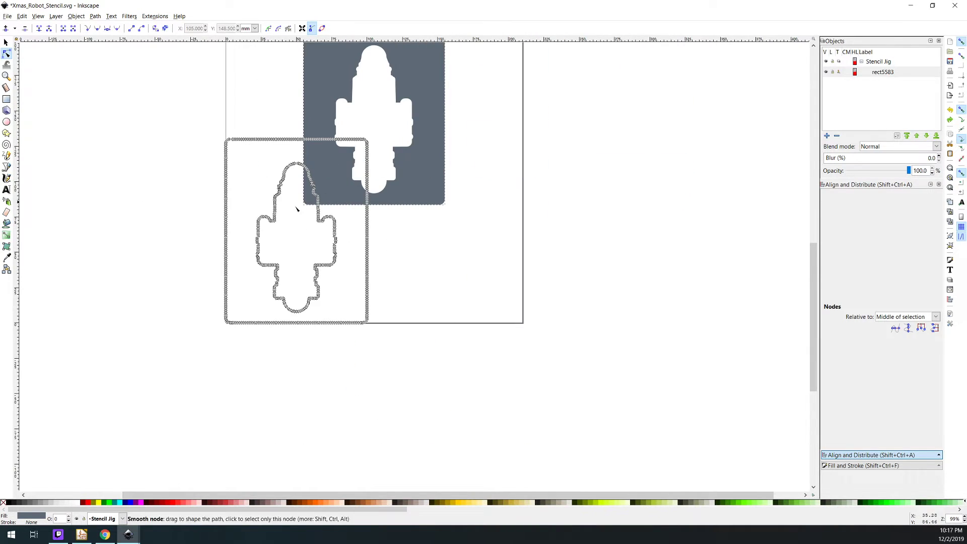
pyautogui.click(508, 218)
pyautogui.scroll(2, 464, 187)
pyautogui.click(339, 184)
pyautogui.scroll(4, 339, 185)
pyautogui.scroll(1, 339, 185)
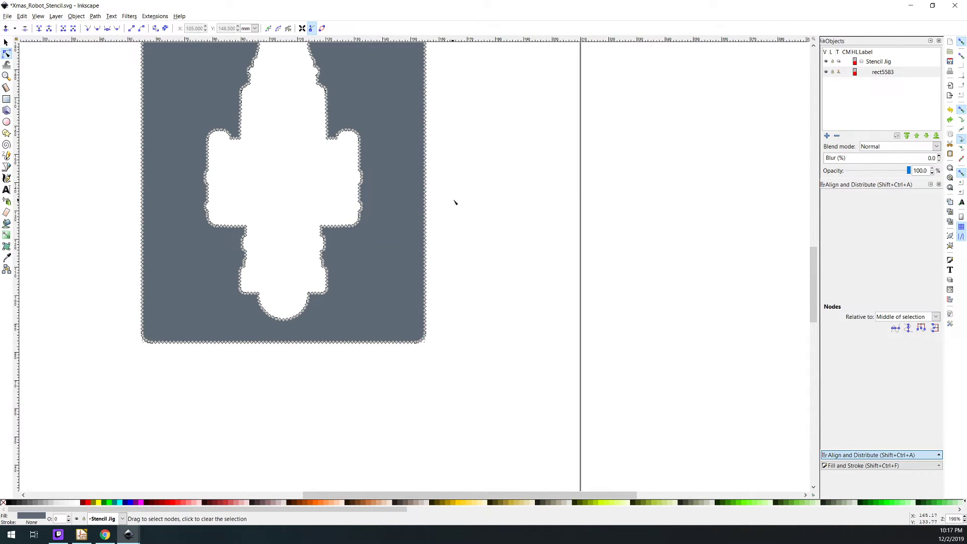
# Undo the deletion of the Outline object and inspect the plate's robot cutout
pyautogui.hotkey('ctrl', 'z')
pyautogui.scroll(-2, 487, 209)
pyautogui.click(561, 219)
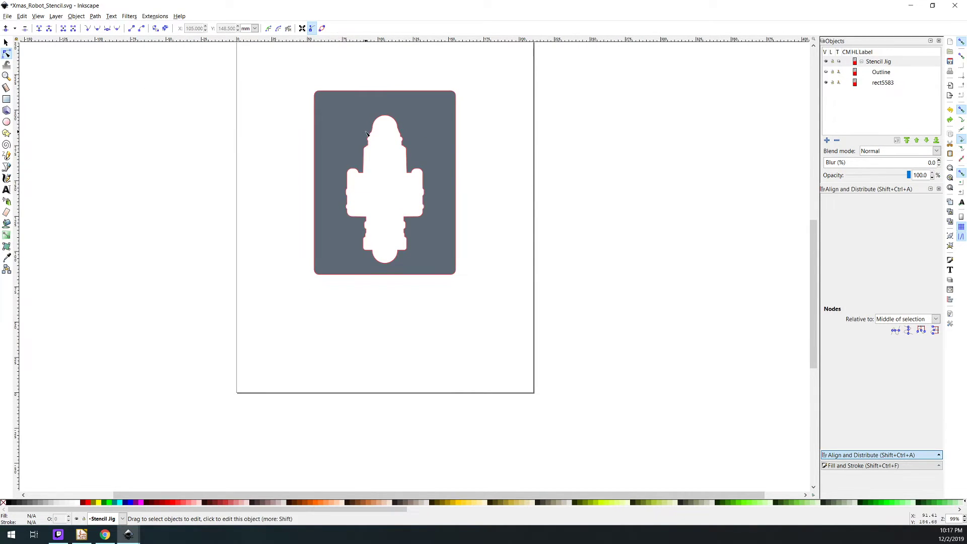
pyautogui.keyDown('ctrl'); pyautogui.scroll(3, 411, 150); pyautogui.keyUp('ctrl')
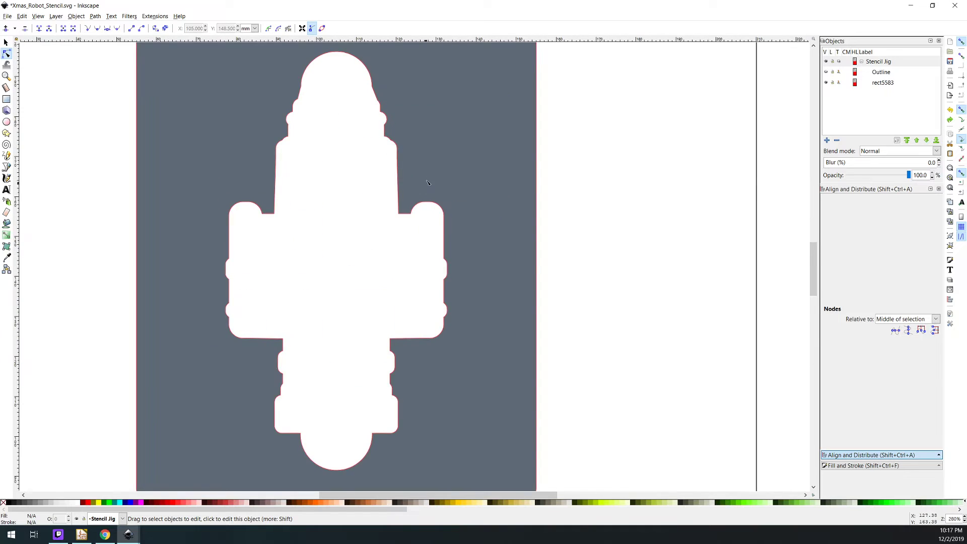
# Try adding nodes along the notched plate path with a maximum segment length of 3 px and inspect the node spacing
pyautogui.scroll(3, 428, 182)
pyautogui.click(351, 94)
pyautogui.click(154, 16)
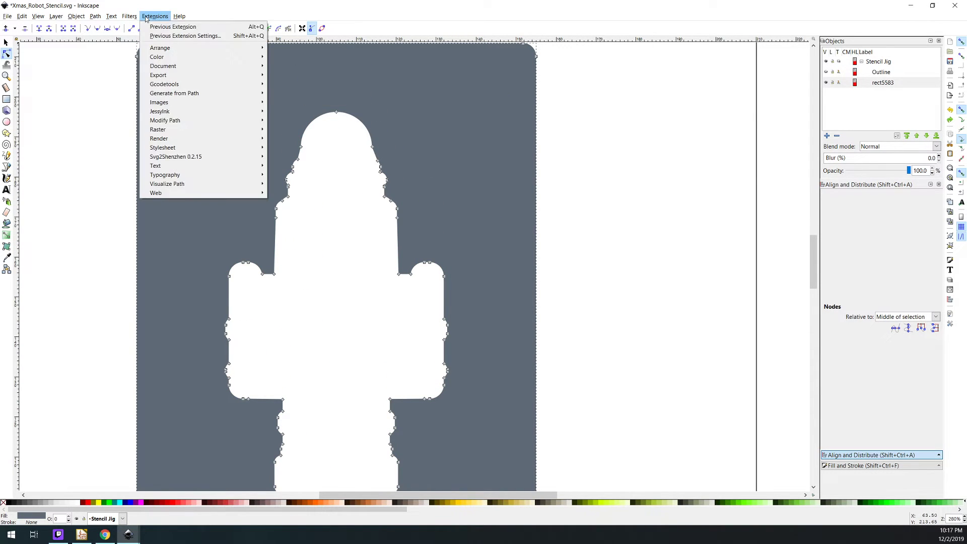
pyautogui.moveTo(260, 117)
pyautogui.click(301, 122)
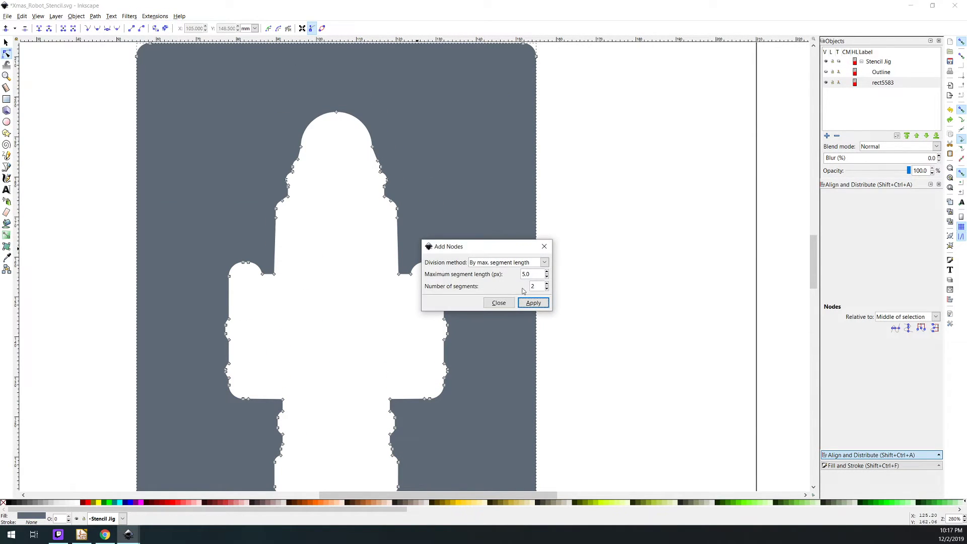
pyautogui.write('3')
pyautogui.click(534, 303)
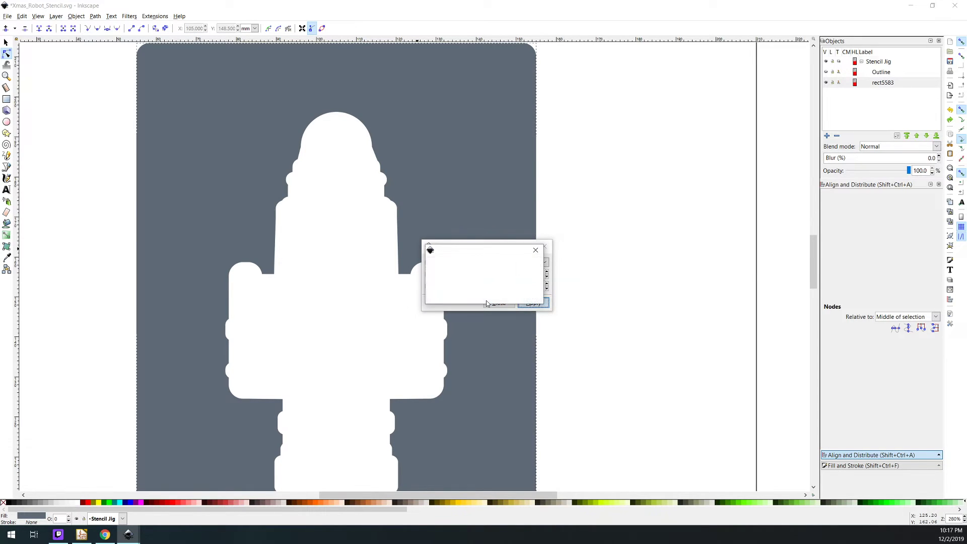
pyautogui.click(498, 303)
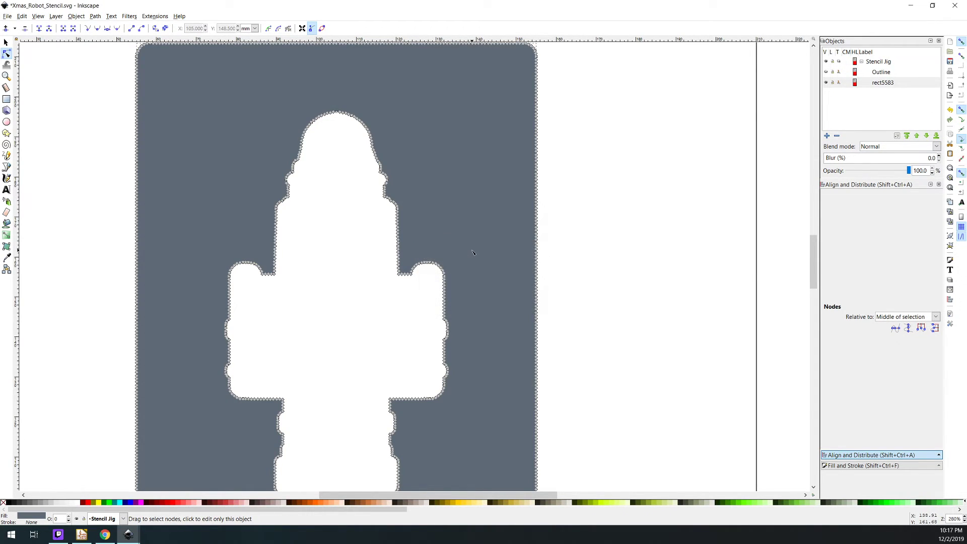
pyautogui.scroll(4, 429, 299)
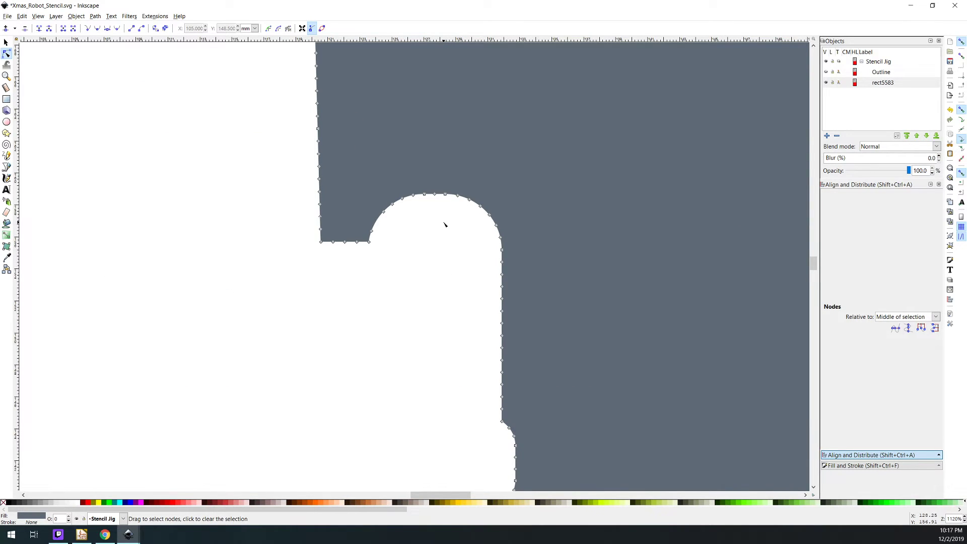
# Undo the added nodes and try Add Nodes again with a maximum segment length of 2 px
pyautogui.click(249, 56)
pyautogui.click(155, 16)
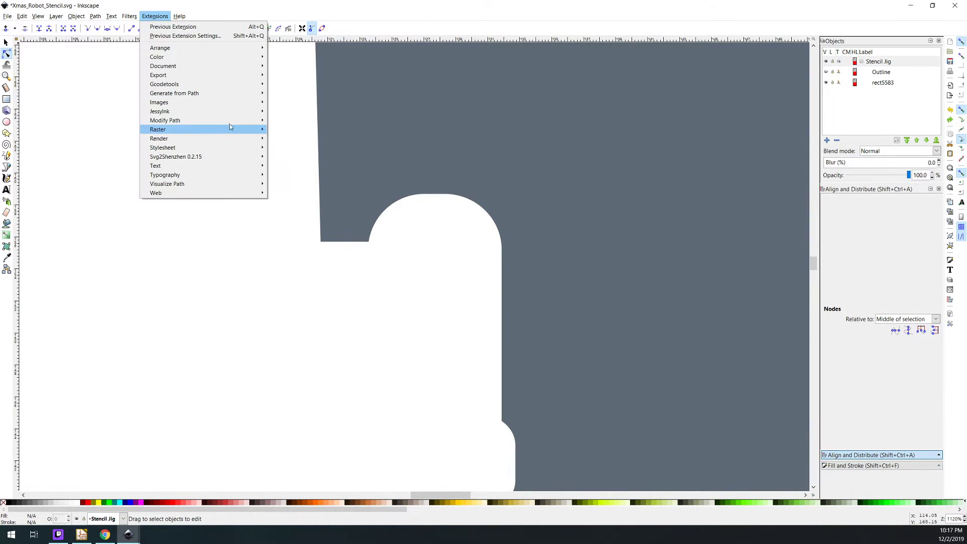
pyautogui.moveTo(229, 123)
pyautogui.click(284, 120)
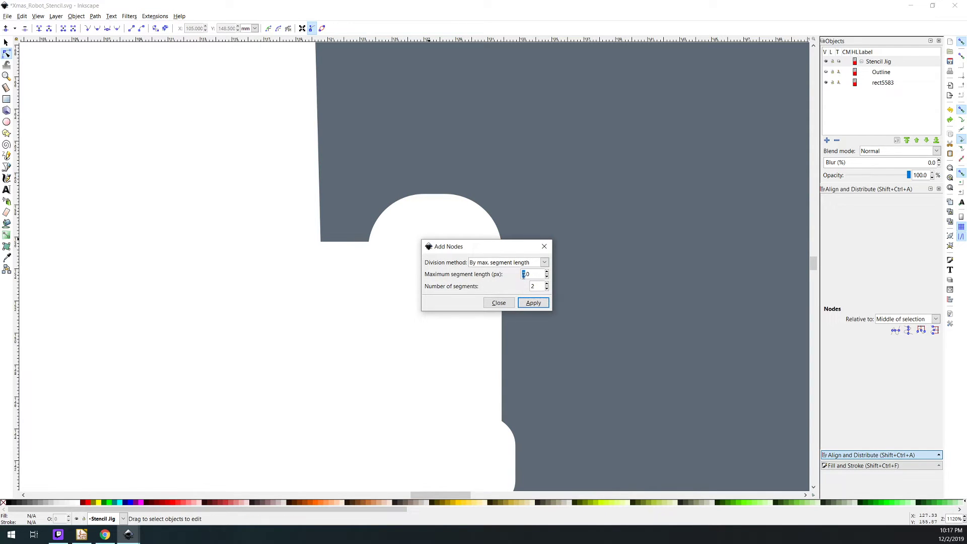
pyautogui.click(533, 303)
pyautogui.click(498, 303)
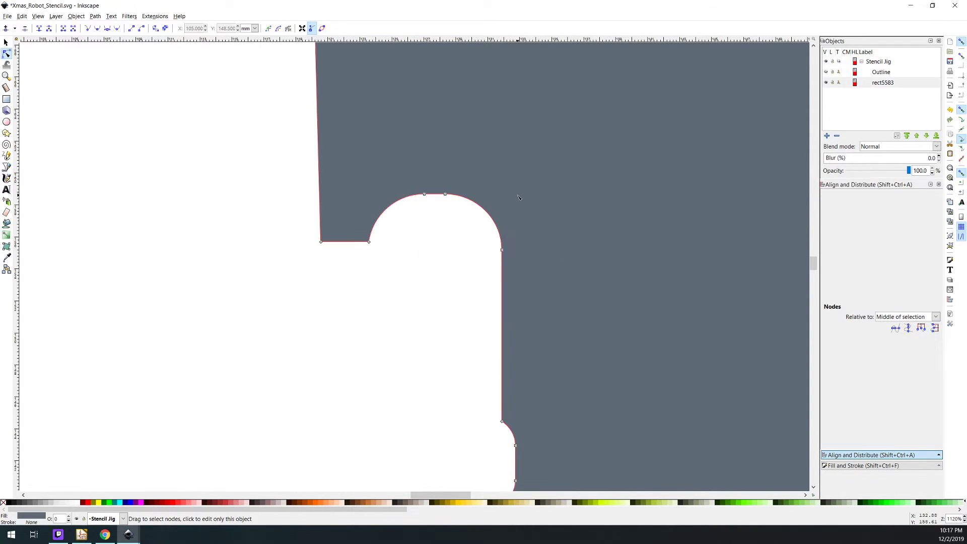
# Add nodes to the selected plate path by maximum segment length of 2 px and inspect their density around the cutout's curves
pyautogui.click(155, 17)
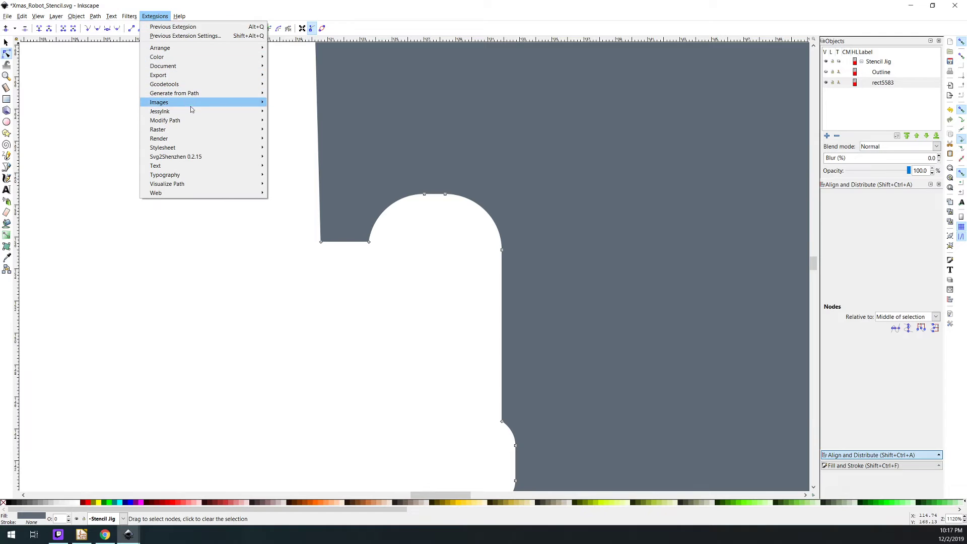
pyautogui.moveTo(197, 121)
pyautogui.click(290, 126)
pyautogui.click(533, 303)
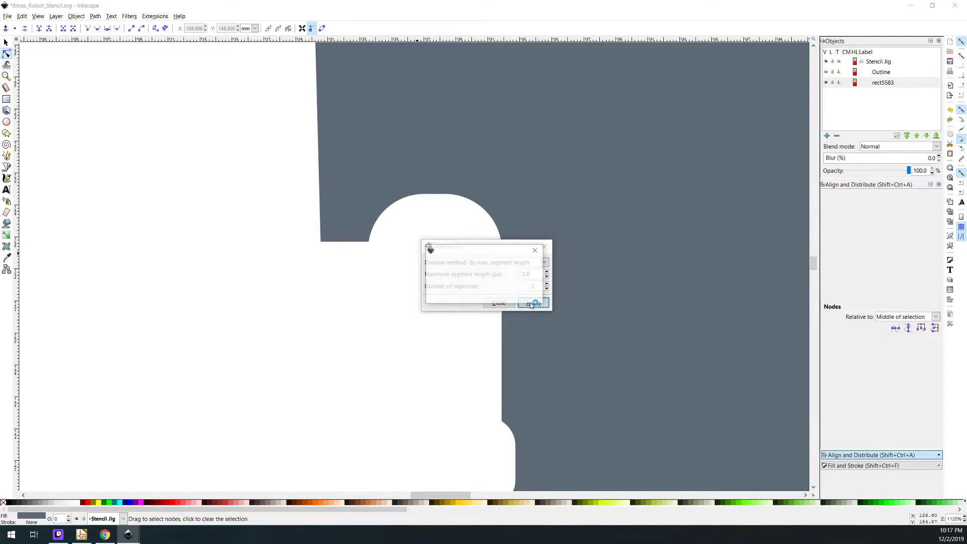
pyautogui.click(496, 304)
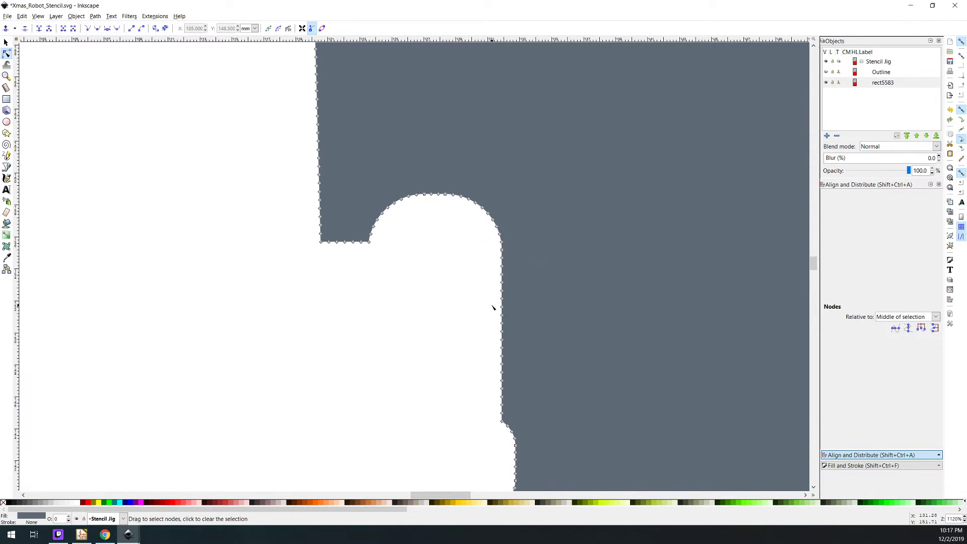
pyautogui.scroll(-5, 467, 294)
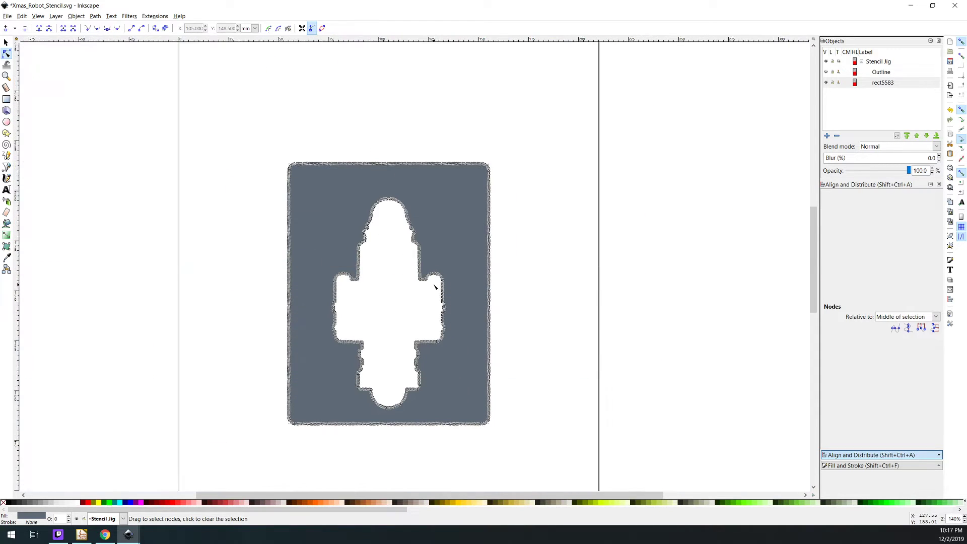
pyautogui.scroll(8, 426, 277)
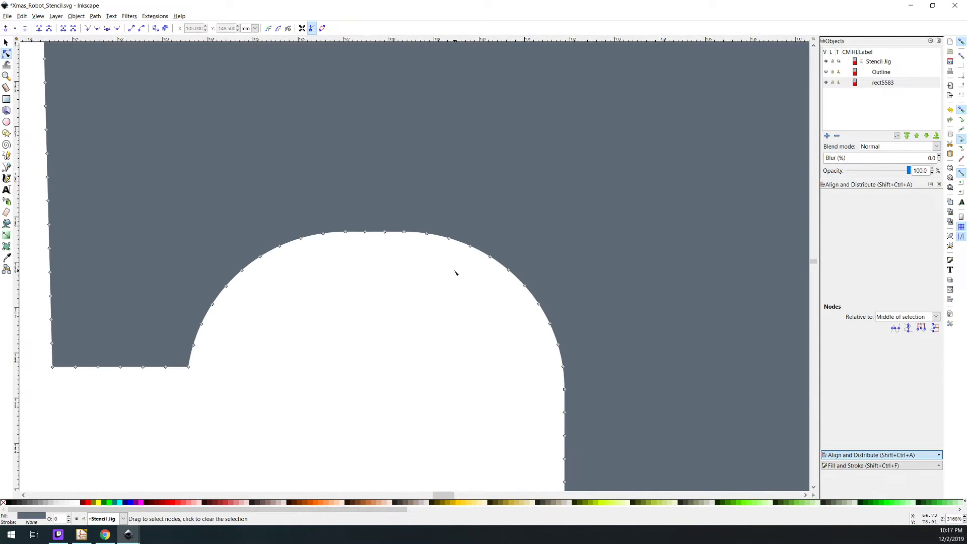
# Save the stencil drawing and delete the Outline object from the Stencil Jig layer
pyautogui.hotkey('ctrl', 's')
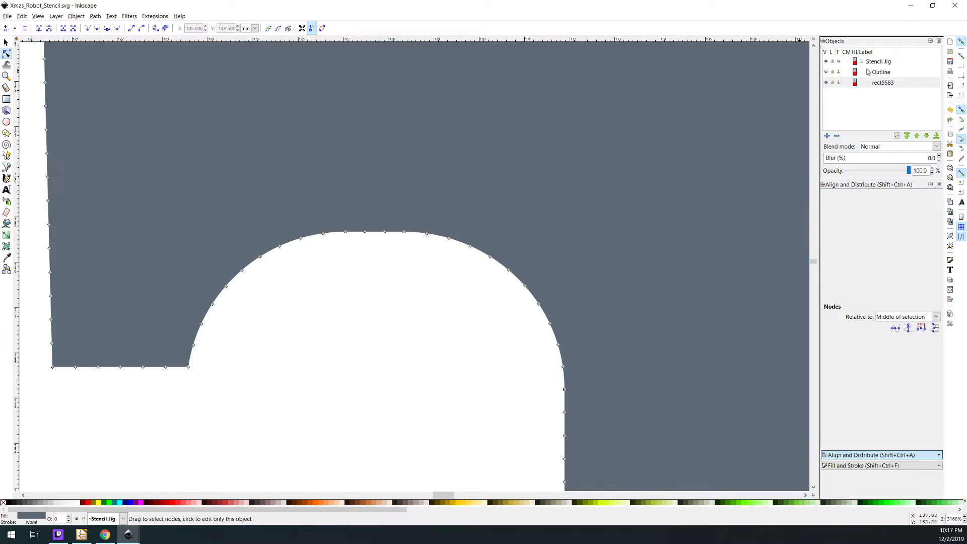
pyautogui.click(867, 74)
pyautogui.click(838, 137)
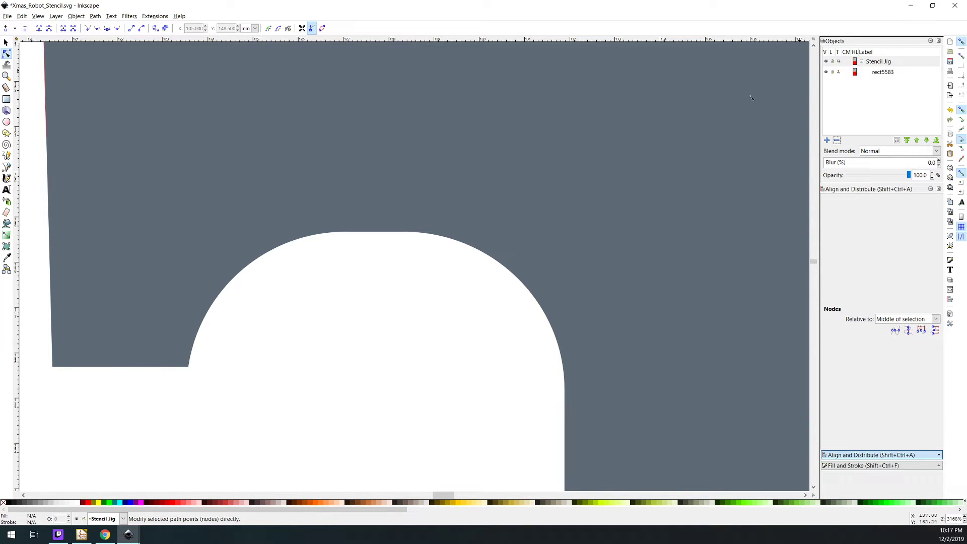
# Switch to Tinkercad and import the Xmas_Robot_Stencil SVG into the Santa Bot Stencil Jig design
pyautogui.click(105, 534)
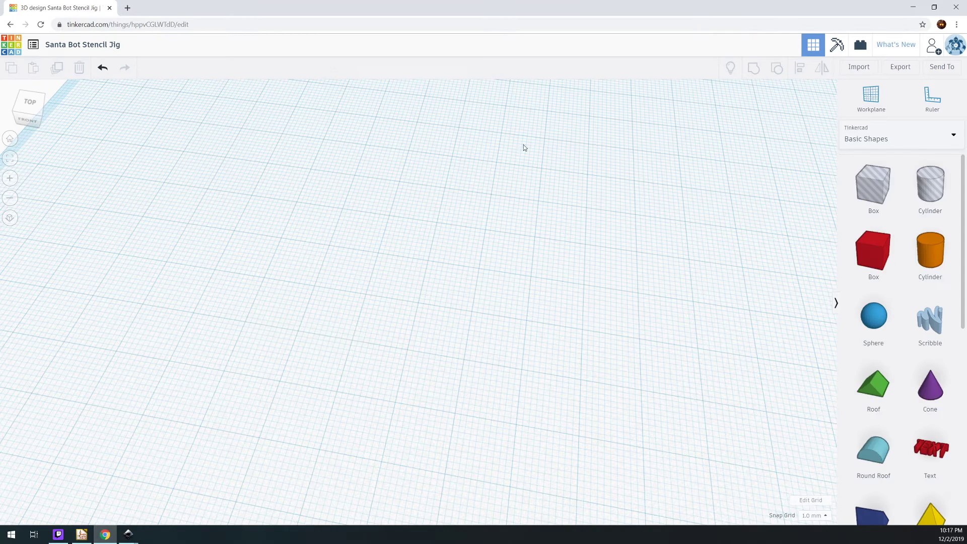
pyautogui.click(846, 67)
pyautogui.click(471, 291)
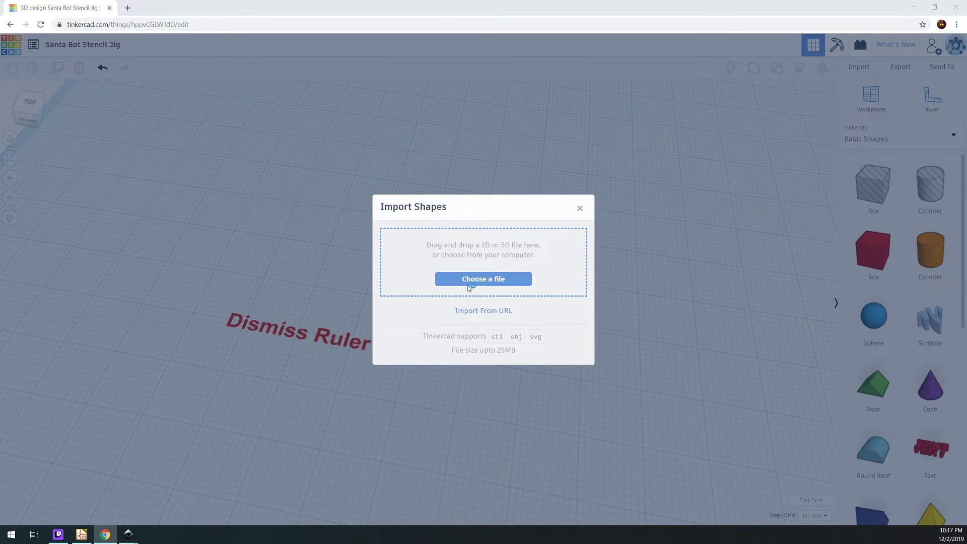
pyautogui.doubleClick(123, 182)
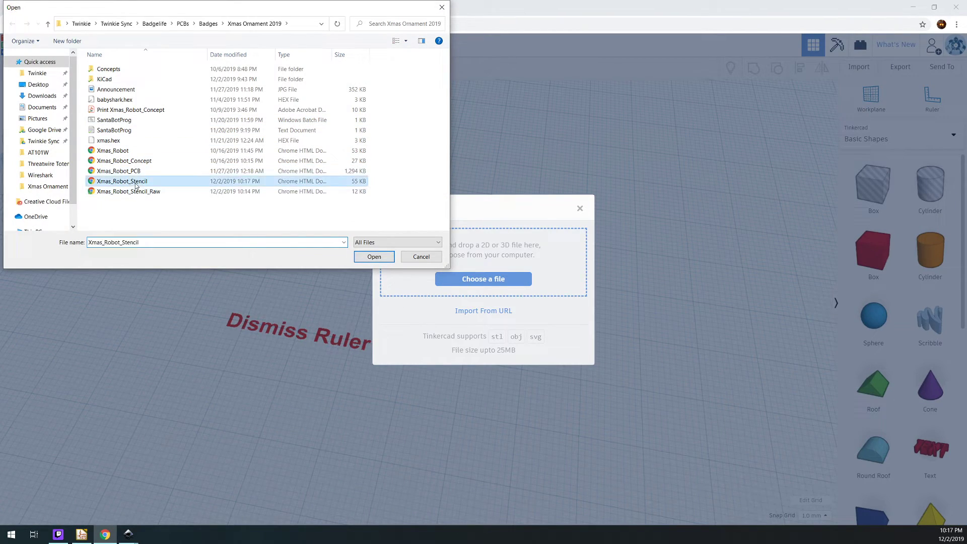
pyautogui.click(550, 380)
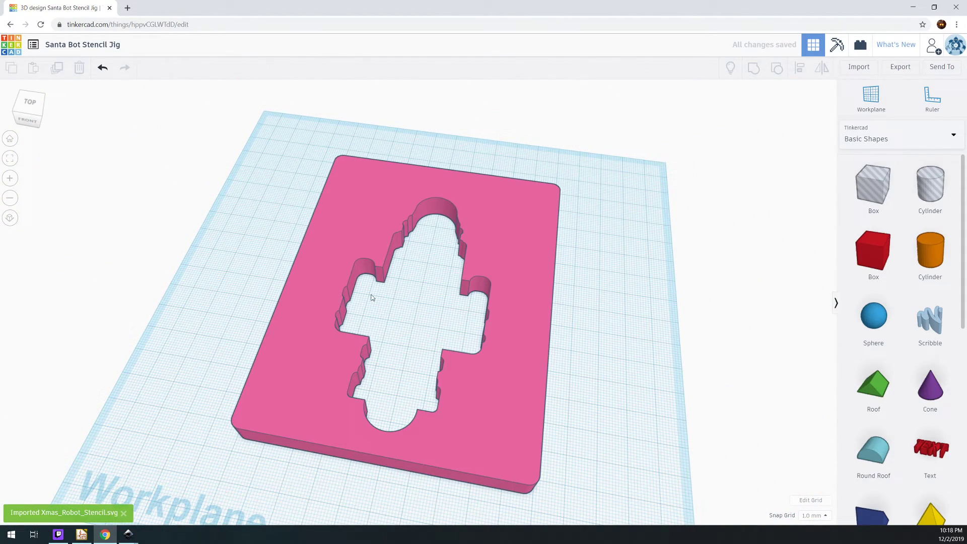
# Change the imported plate's solid colour to red
pyautogui.moveTo(573, 305); pyautogui.dragTo(543, 286)
pyautogui.click(543, 287)
pyautogui.click(747, 127)
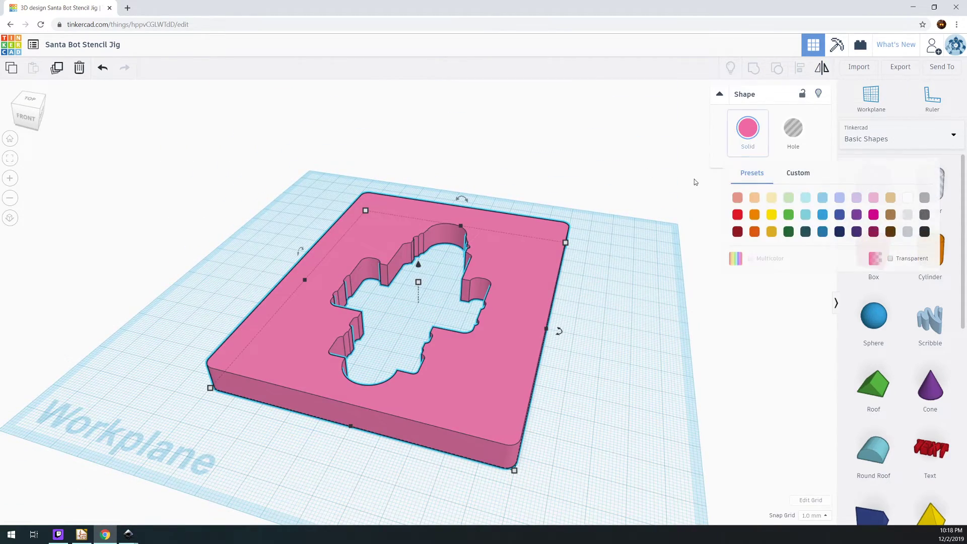
pyautogui.click(737, 215)
pyautogui.click(599, 347)
# Examine the curved walls and corners of the red plate's robot cutout up close from several angles
pyautogui.moveTo(579, 361); pyautogui.dragTo(580, 403)
pyautogui.scroll(2, 550, 313)
pyautogui.scroll(6, 549, 313)
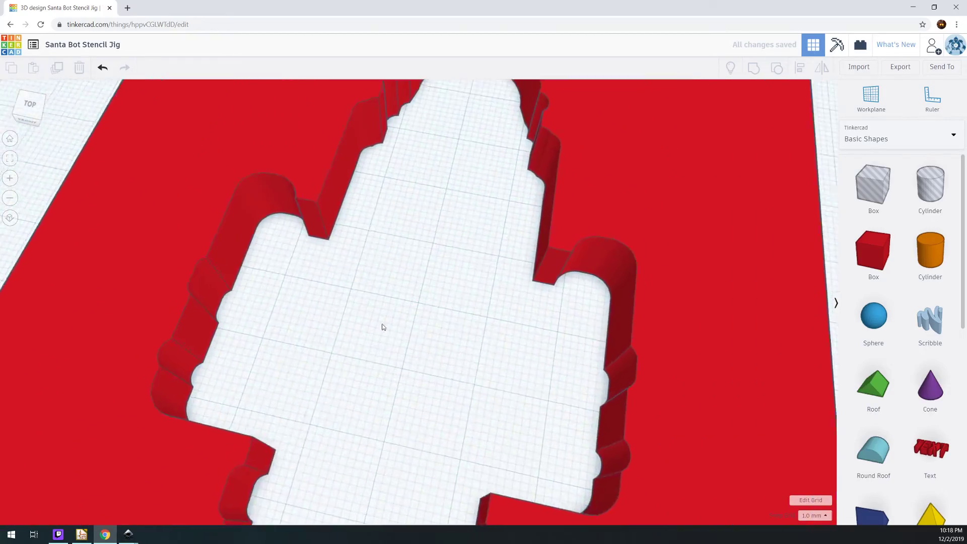
pyautogui.moveTo(513, 266); pyautogui.dragTo(581, 258)
pyautogui.scroll(-5, 581, 258)
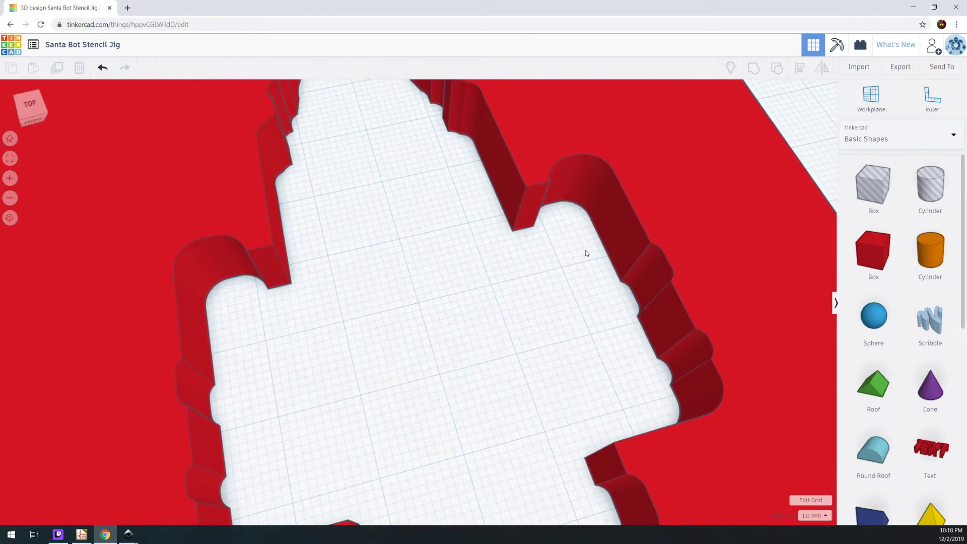
pyautogui.scroll(6, 257, 237)
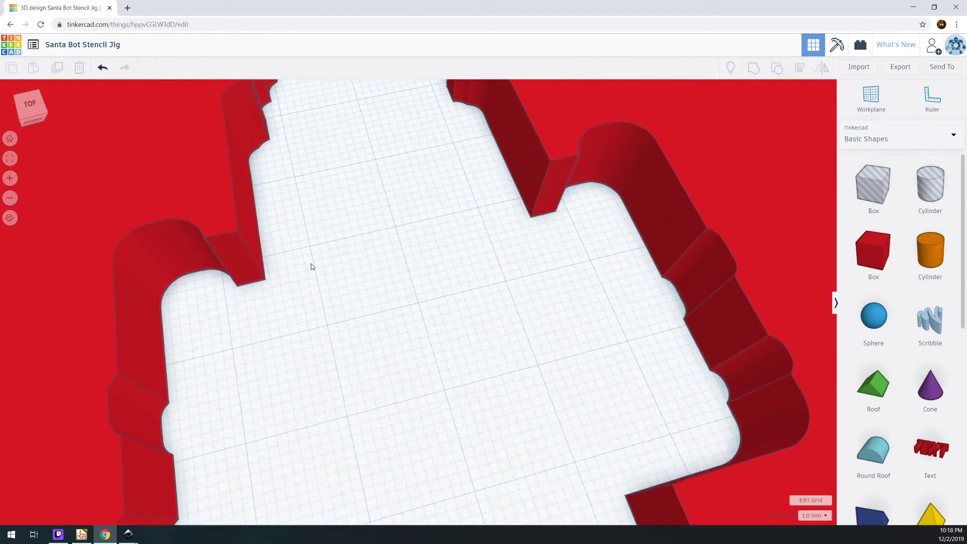
pyautogui.scroll(-6, 367, 241)
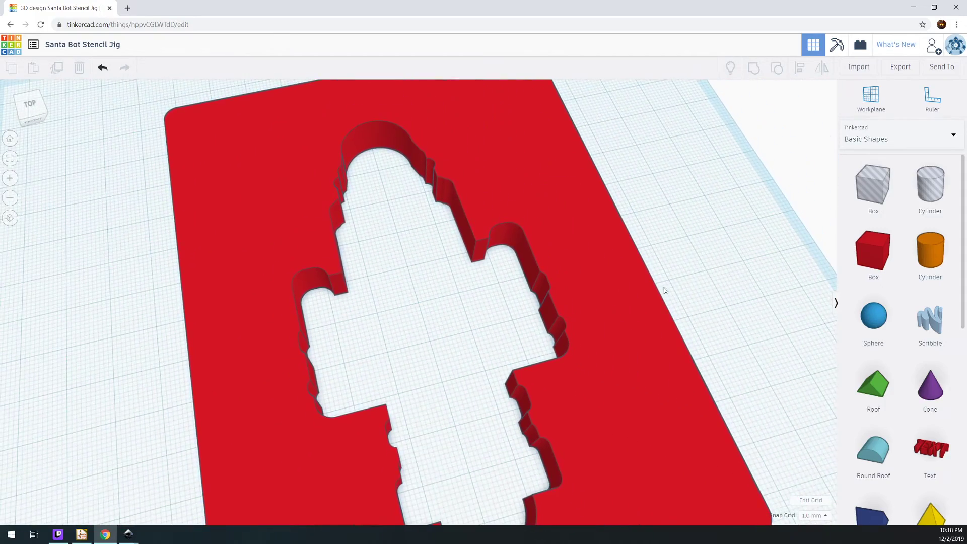
# Place a ruler on the workplane just outside the plate's front-left corner
pyautogui.moveTo(665, 289); pyautogui.dragTo(635, 278)
pyautogui.click(932, 97)
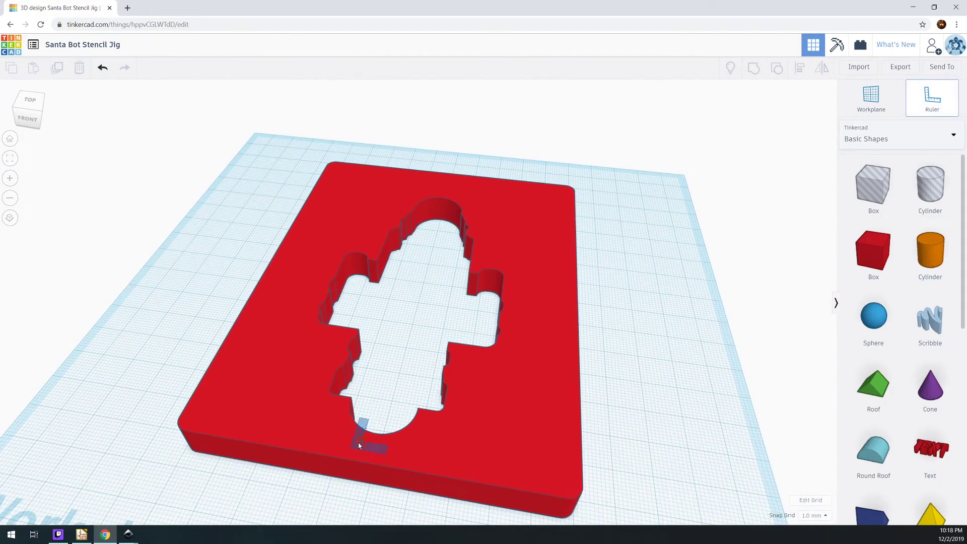
pyautogui.click(165, 464)
pyautogui.moveTo(702, 369); pyautogui.dragTo(678, 377)
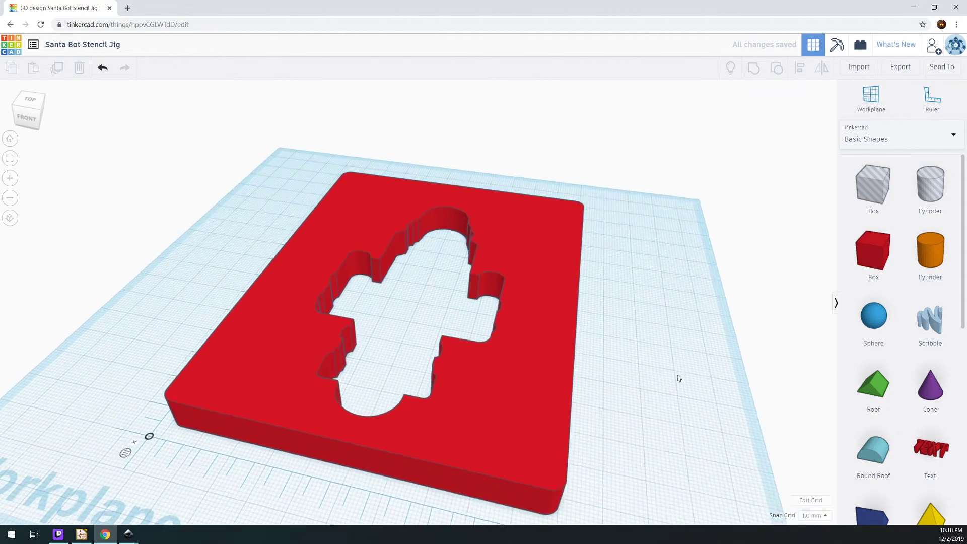
# Set the plate's height to 1.20 mm
pyautogui.scroll(-3, 678, 377)
pyautogui.click(501, 416)
pyautogui.moveTo(536, 422); pyautogui.dragTo(615, 383)
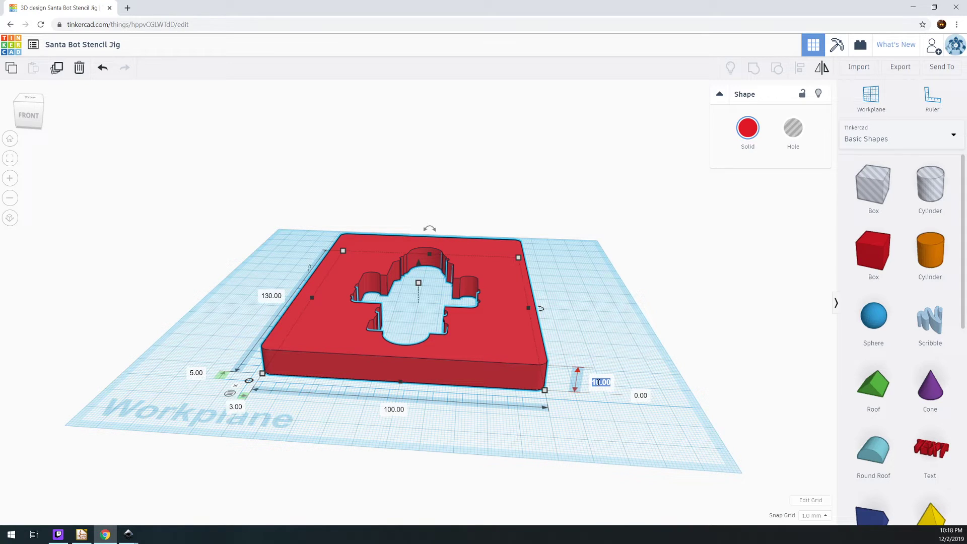
pyautogui.press('Return')
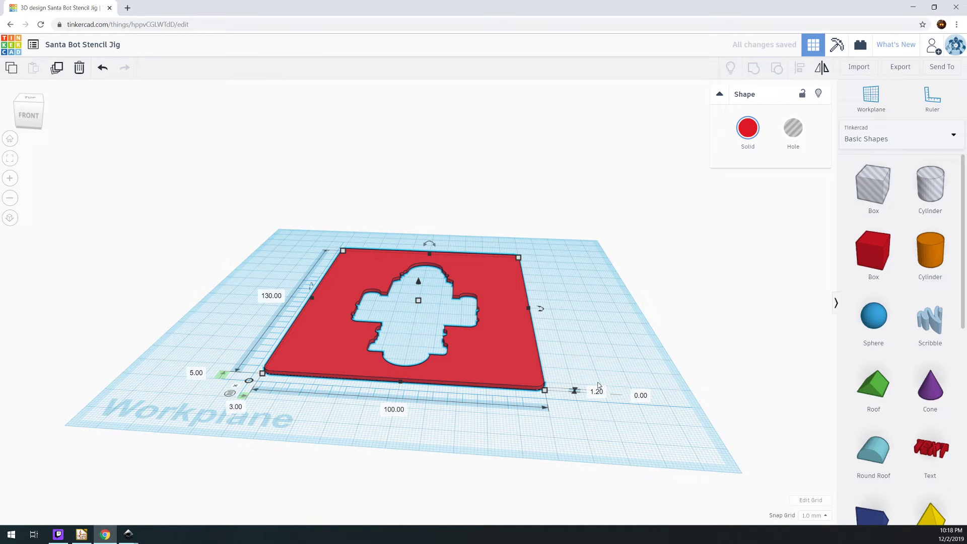
pyautogui.click(662, 315)
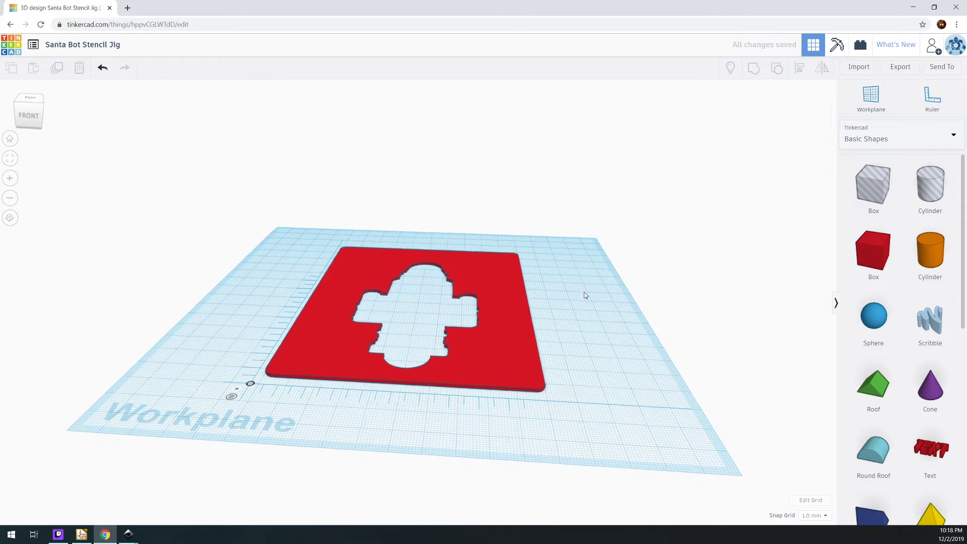
# Inspect the thin plate and its robot cutout from several sides
pyautogui.moveTo(584, 295); pyautogui.dragTo(717, 331)
pyautogui.scroll(3, 532, 312)
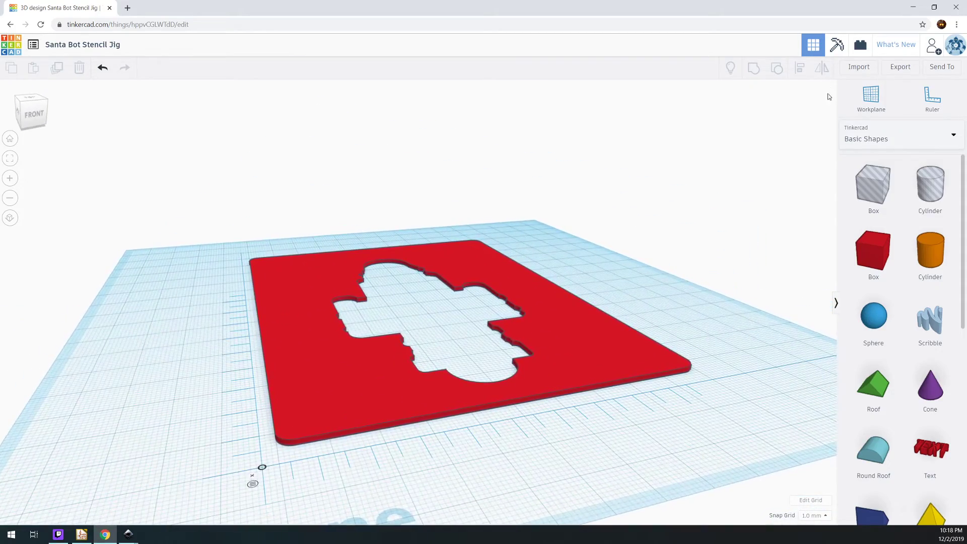
pyautogui.moveTo(723, 166); pyautogui.dragTo(625, 286)
pyautogui.scroll(-3, 611, 325)
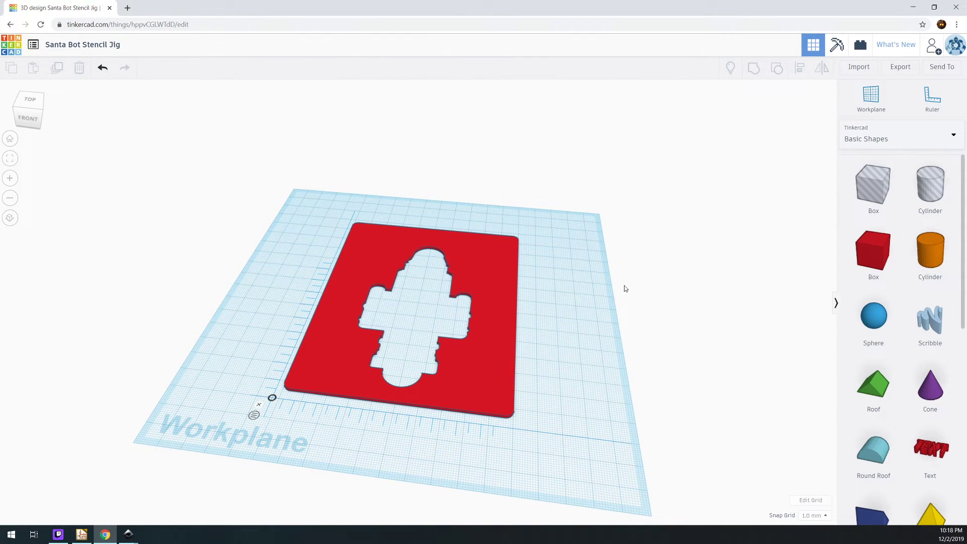
pyautogui.moveTo(625, 289); pyautogui.dragTo(577, 304)
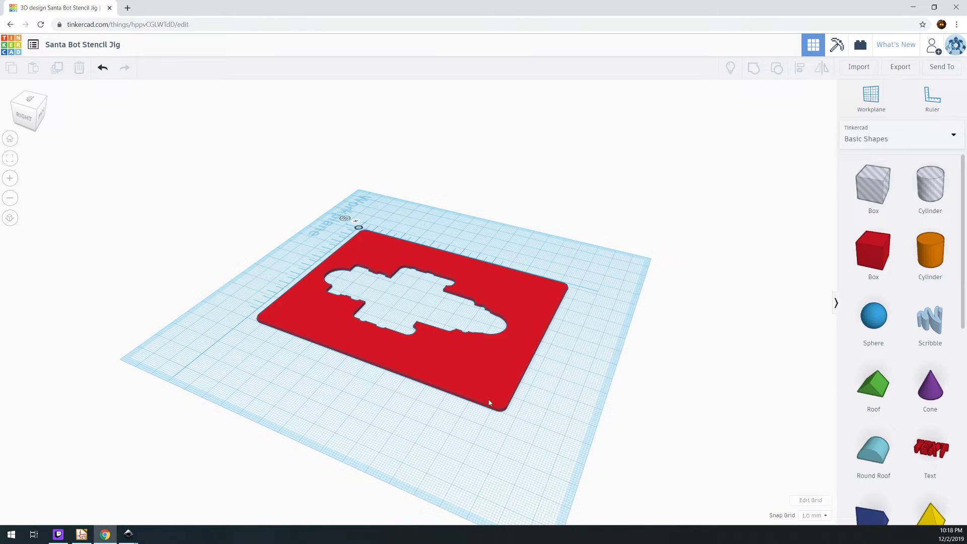